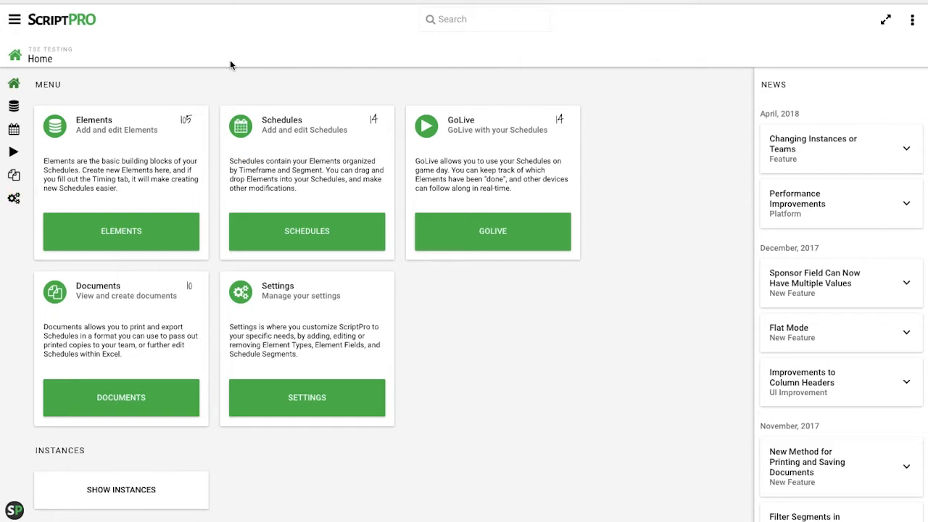
pyautogui.doubleClick(71, 49)
pyautogui.moveTo(84, 54); pyautogui.dragTo(30, 45)
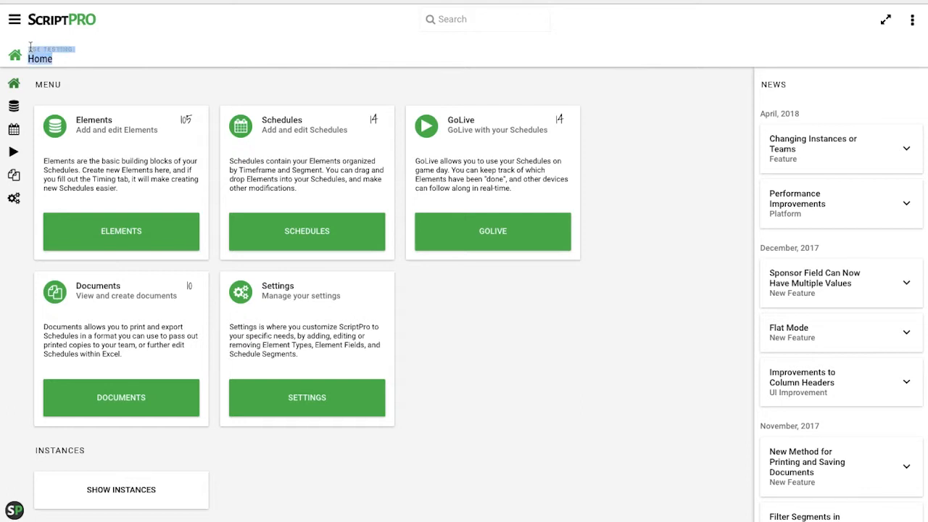
pyautogui.click(105, 50)
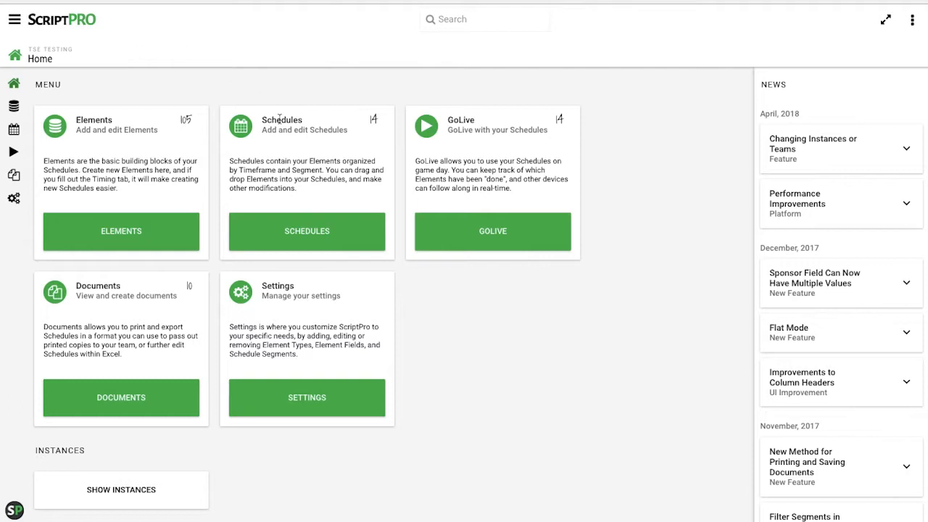
# Show the available instances on the home page and look through the list of teams.
pyautogui.click(118, 490)
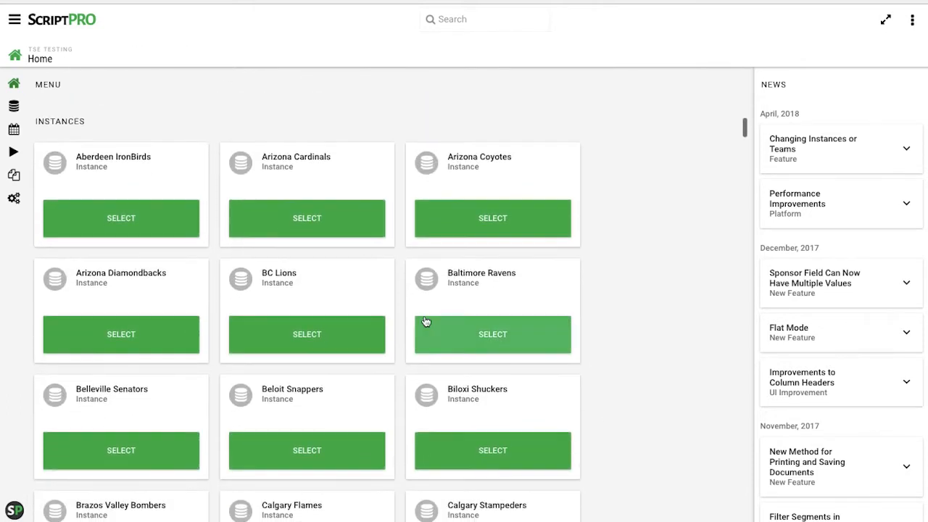
pyautogui.scroll(3, 607, 248)
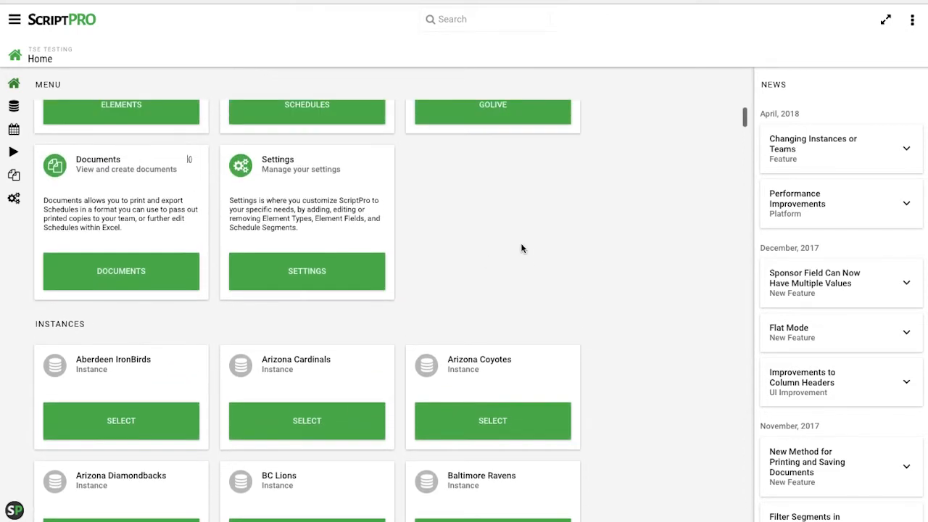
pyautogui.scroll(2, 521, 249)
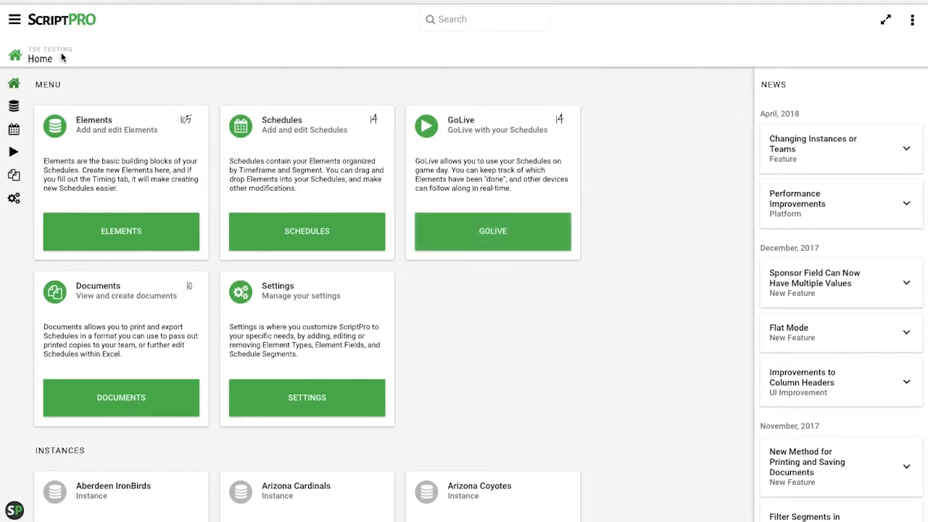
# In the Elements list, view the details and colour settings of the 50/50 Winner L3/LEDs 123 element, closing it without saving.
pyautogui.click(118, 242)
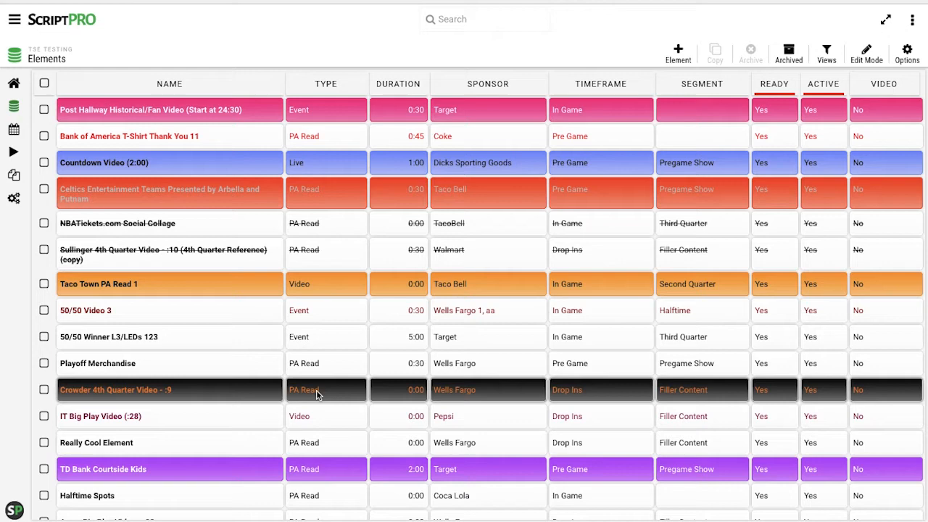
pyautogui.click(319, 337)
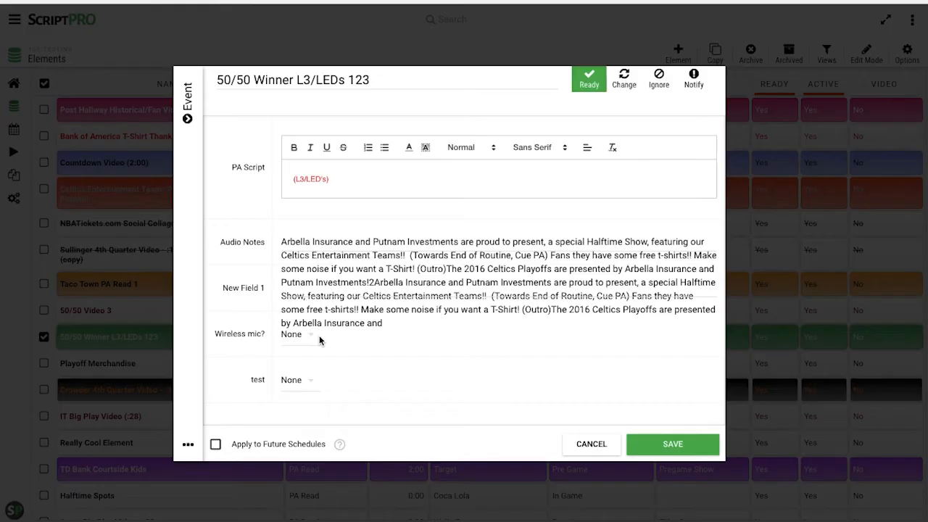
pyautogui.click(187, 445)
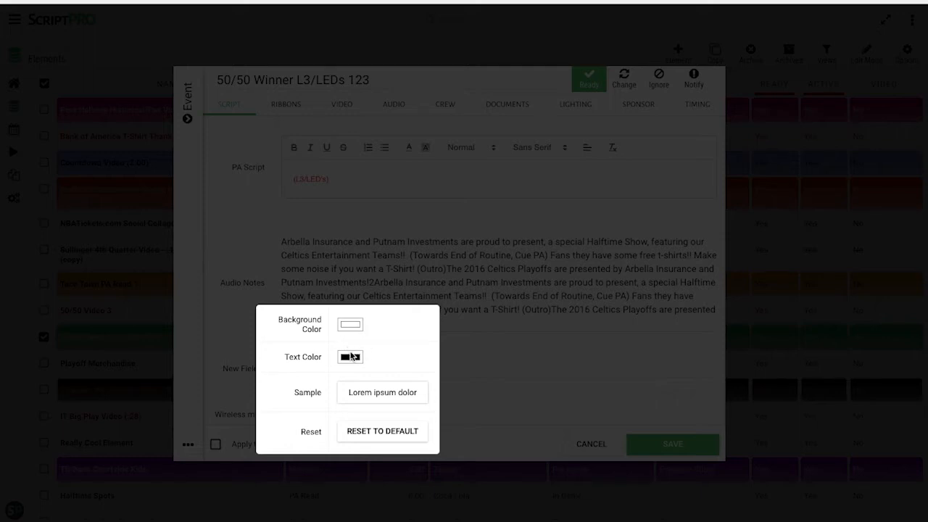
pyautogui.click(462, 362)
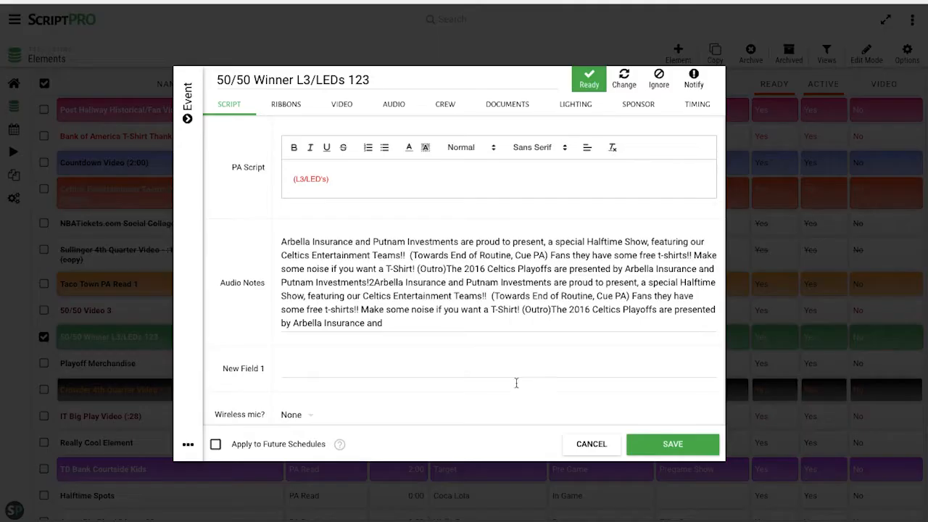
pyautogui.click(604, 445)
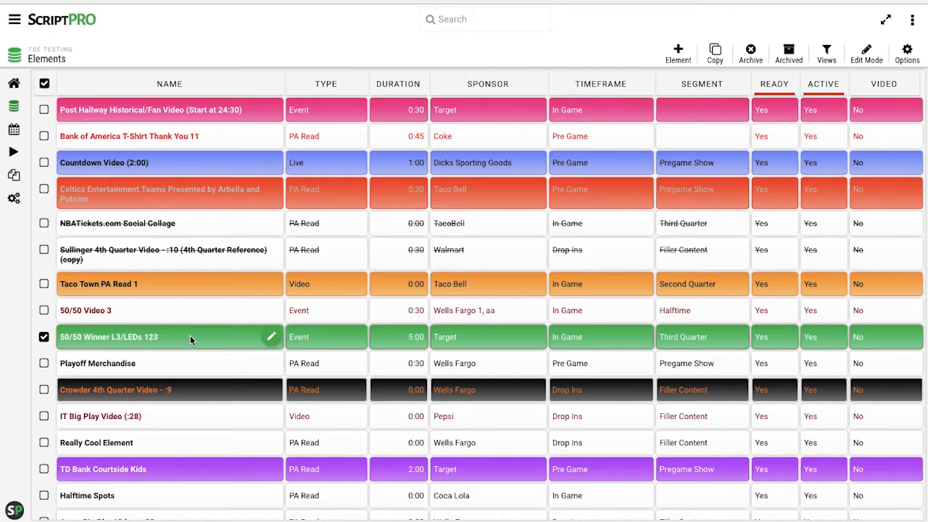
# Select the Playoff Merchandise element and switch the selection to the 50/50 Video 3 element.
pyautogui.click(189, 367)
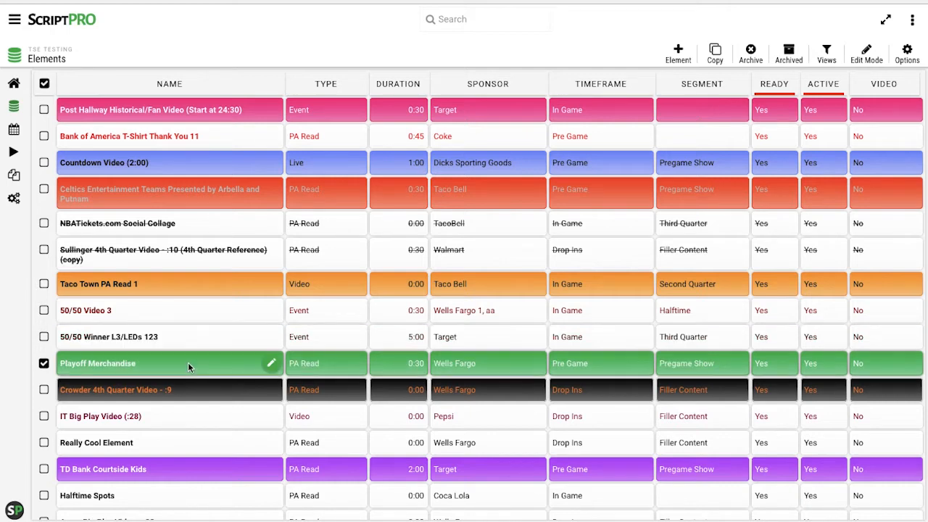
pyautogui.click(187, 316)
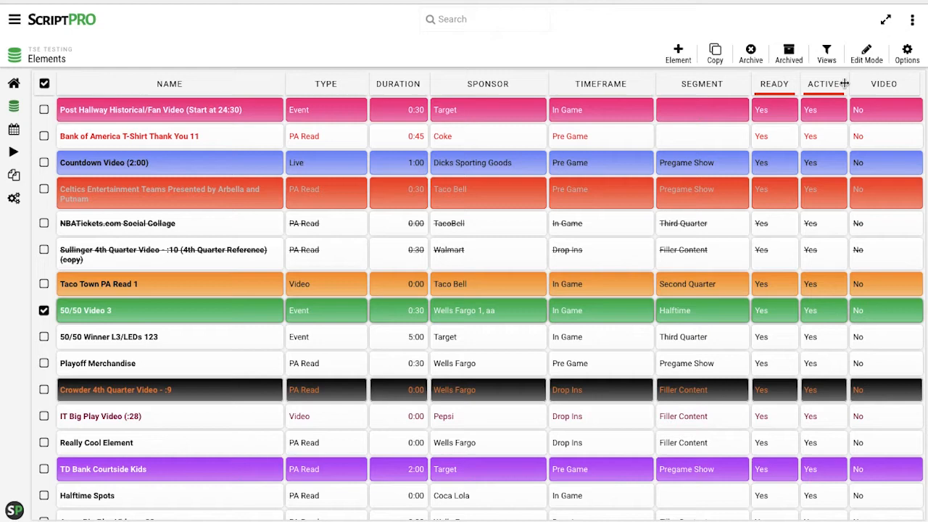
# Add the Audio Notes custom column to the Elements list.
pyautogui.click(906, 52)
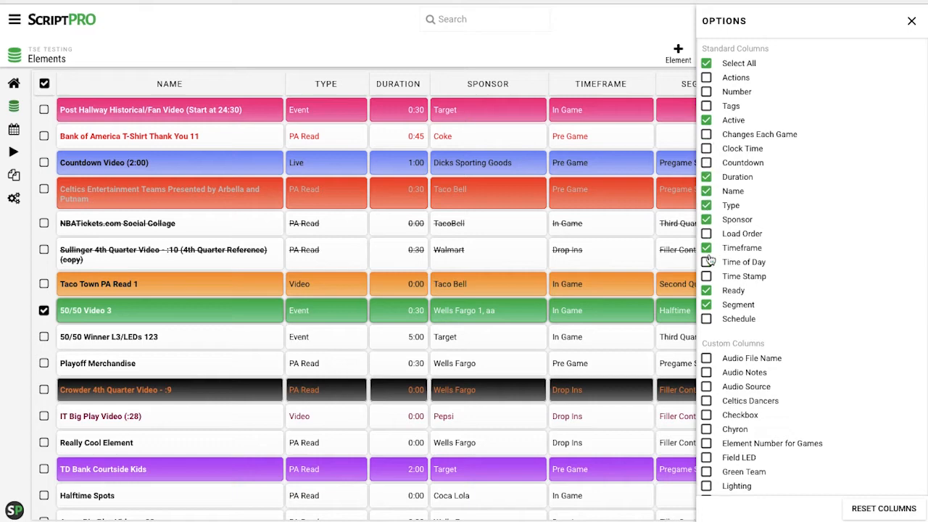
pyautogui.click(706, 373)
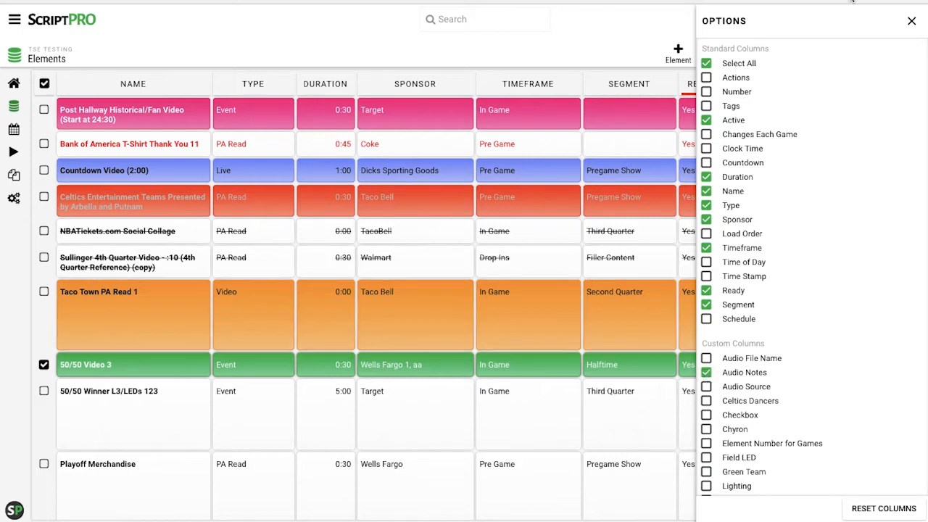
pyautogui.click(911, 21)
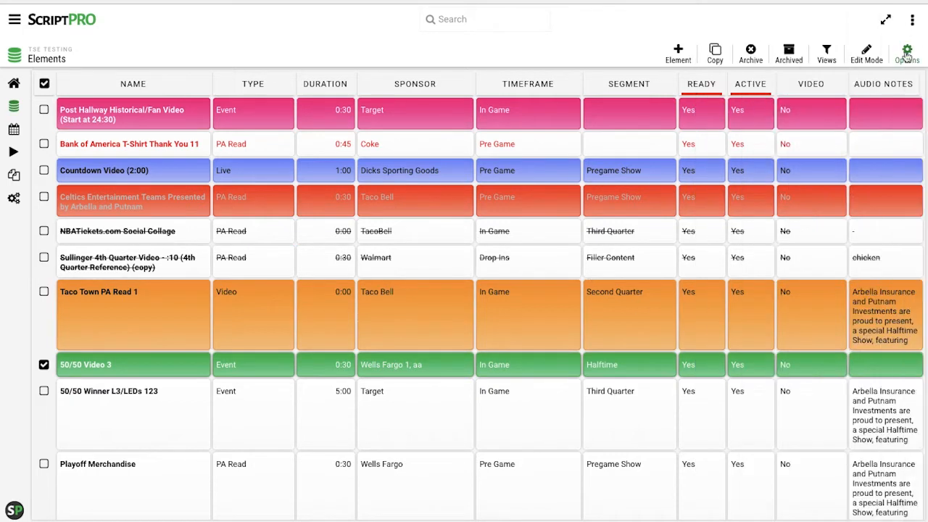
# Move the Audio Notes column between Sponsor and Timeframe and make it wider.
pyautogui.moveTo(893, 87); pyautogui.dragTo(431, 87)
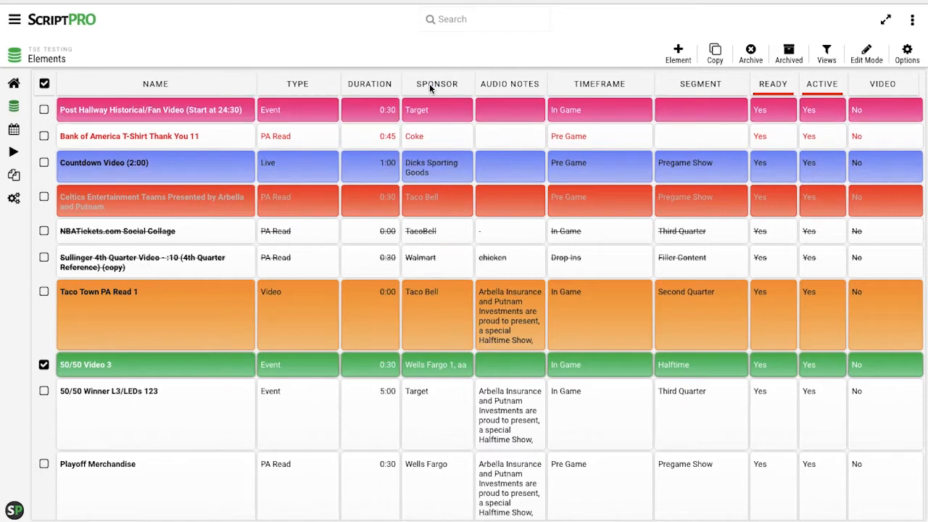
pyautogui.moveTo(544, 78); pyautogui.dragTo(582, 79)
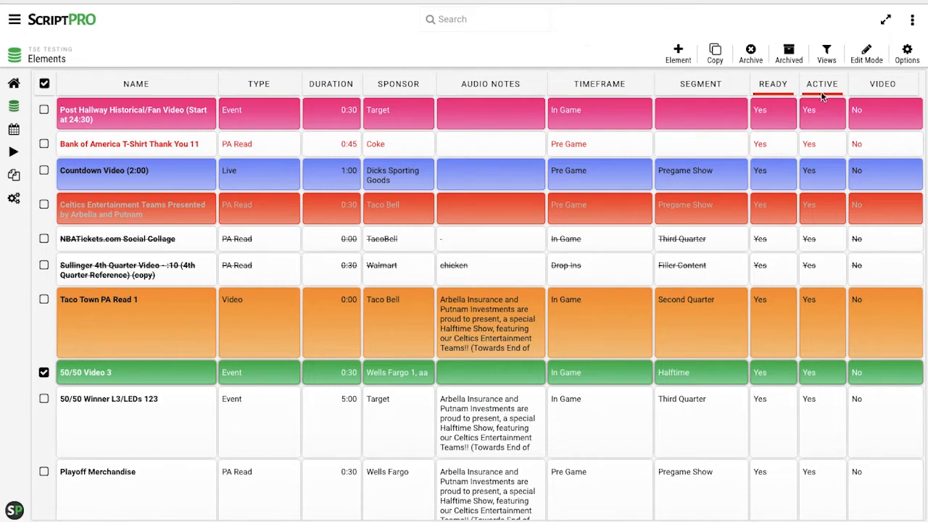
# Hide the Sponsor and Timeframe columns and show the Audio File Name and Green Team columns in the Elements list.
pyautogui.click(907, 52)
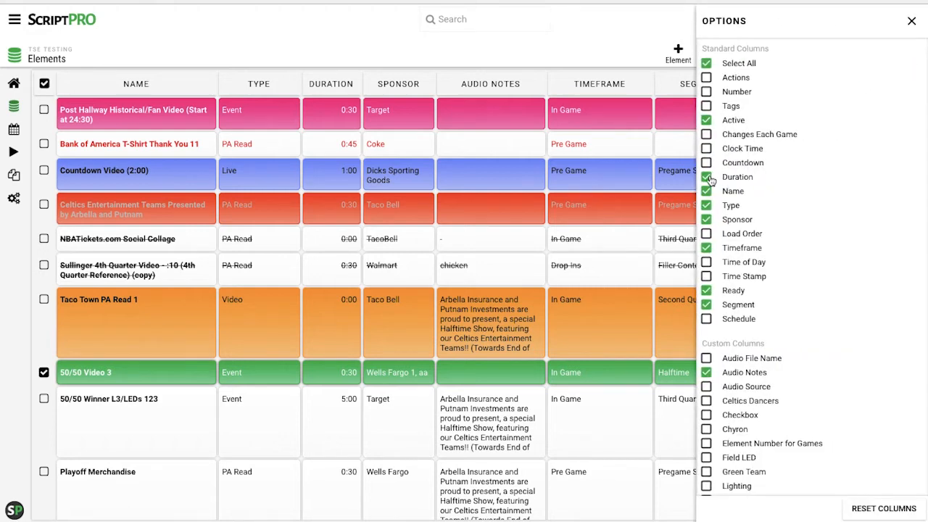
pyautogui.click(708, 220)
pyautogui.click(708, 248)
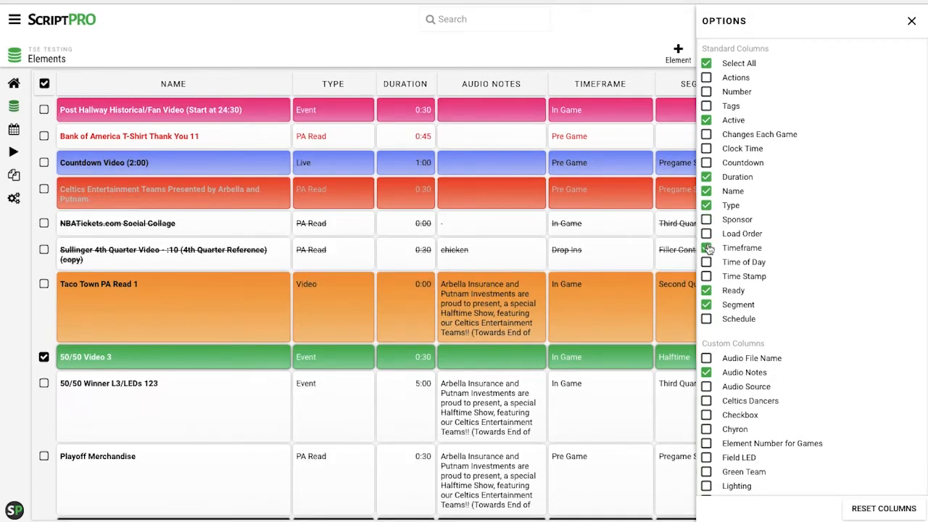
pyautogui.click(707, 360)
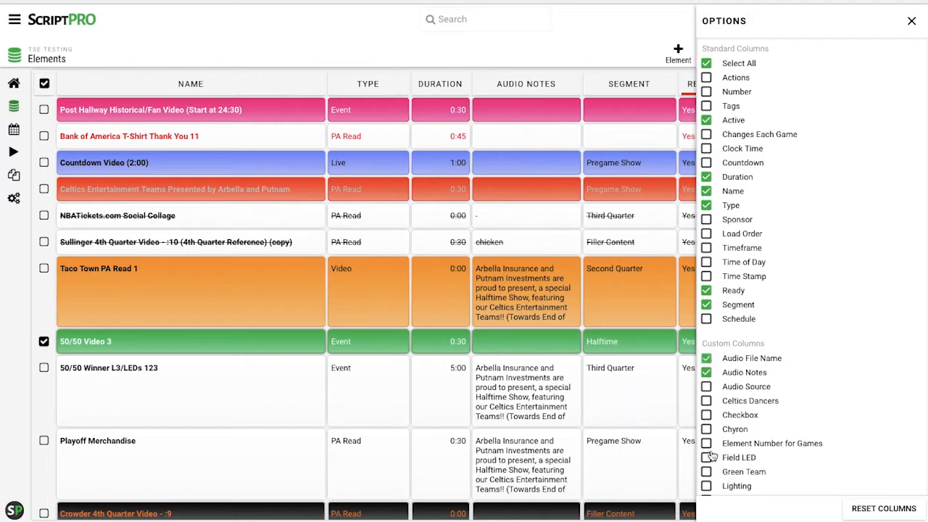
pyautogui.click(707, 472)
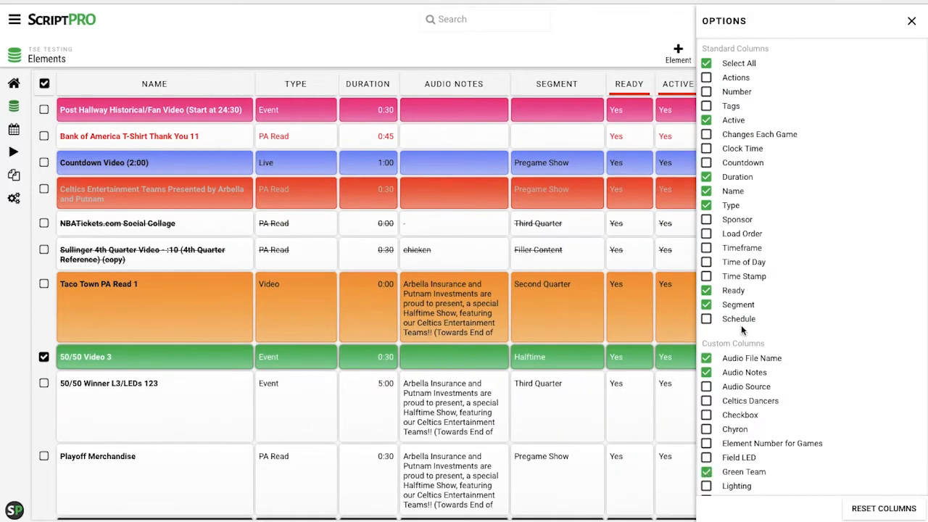
pyautogui.click(912, 21)
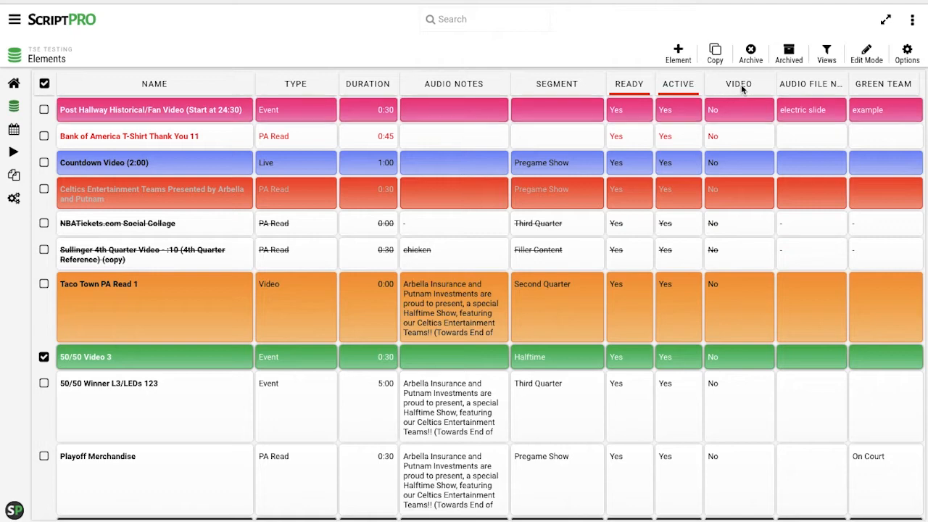
# Save the current column layout as a new view named "Audio Visual View for Demo".
pyautogui.click(827, 58)
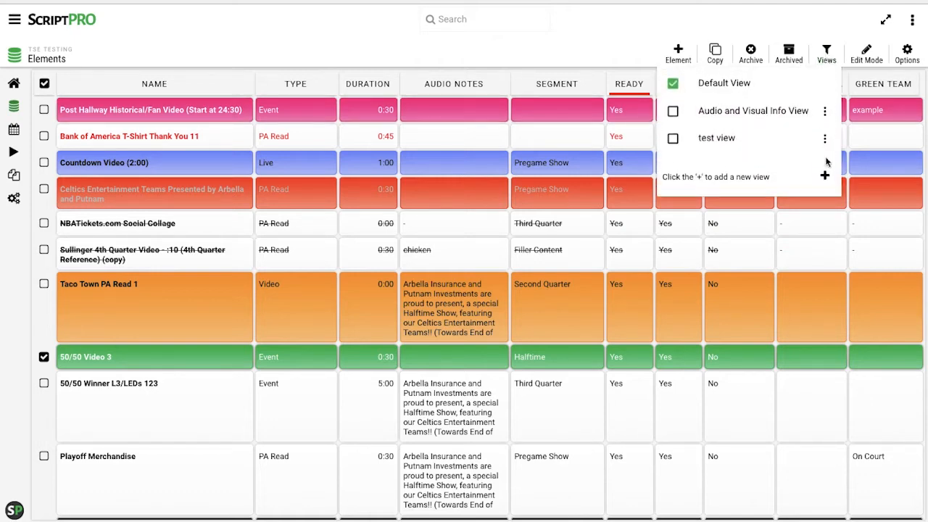
pyautogui.click(825, 178)
pyautogui.write('Audio Visual View for Demo')
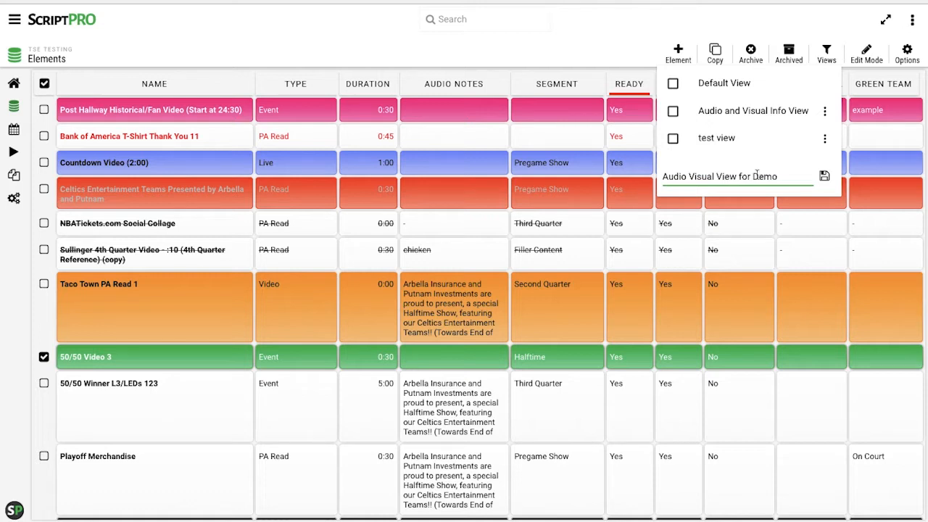
pyautogui.click(824, 177)
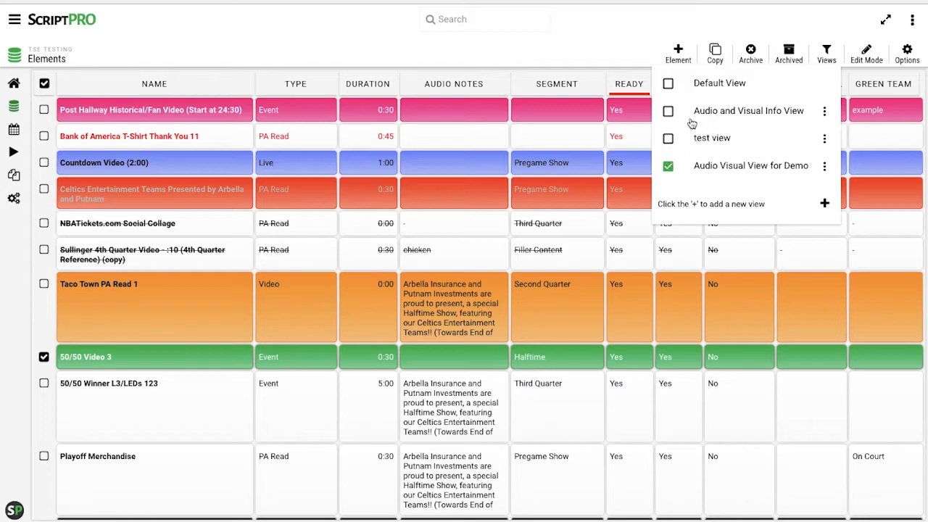
# Switch the Elements list to Default View and back to Audio Visual View for Demo.
pyautogui.click(703, 85)
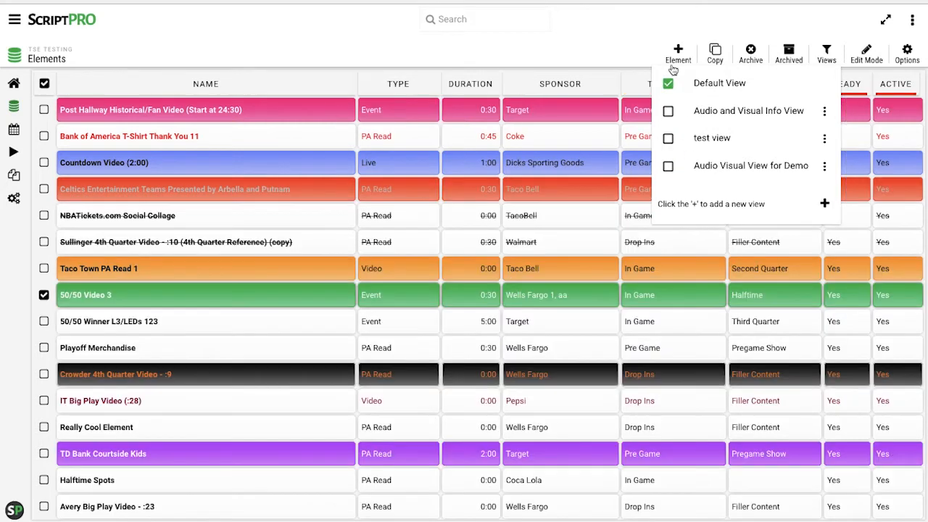
pyautogui.click(586, 37)
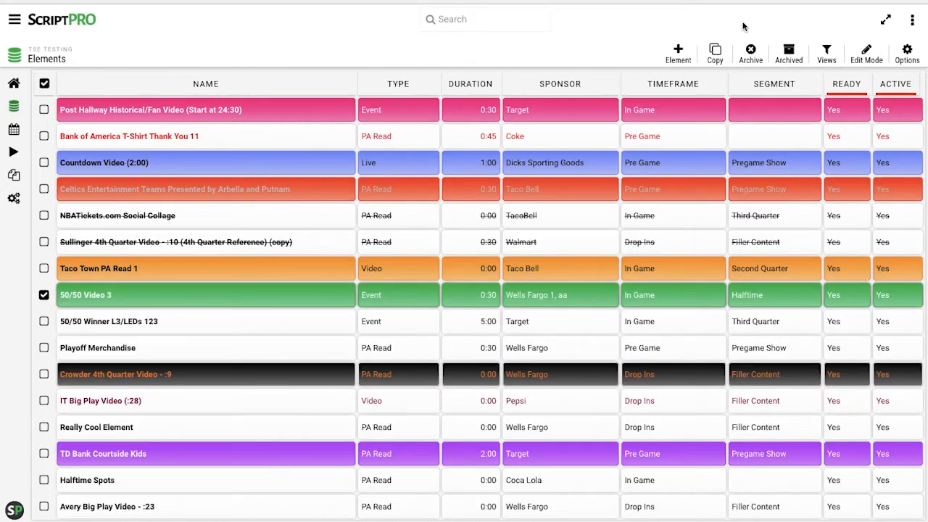
pyautogui.click(827, 55)
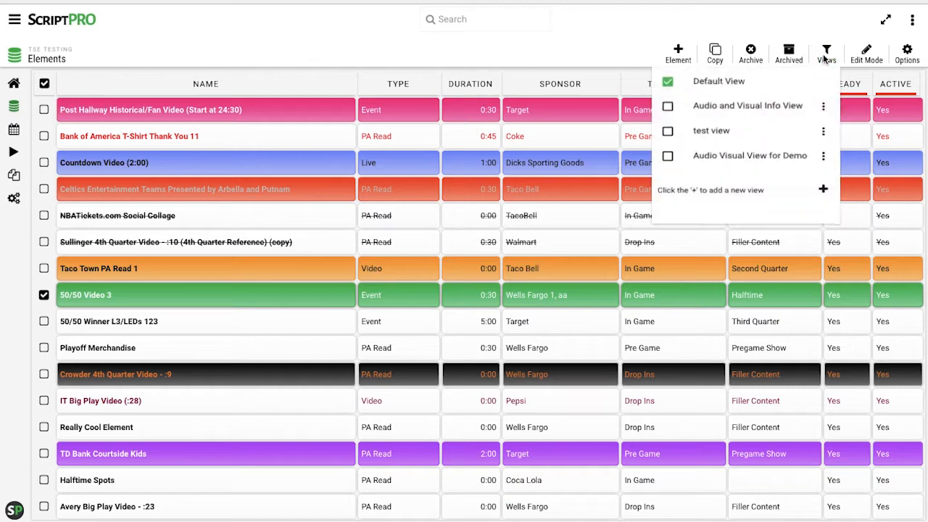
pyautogui.click(735, 174)
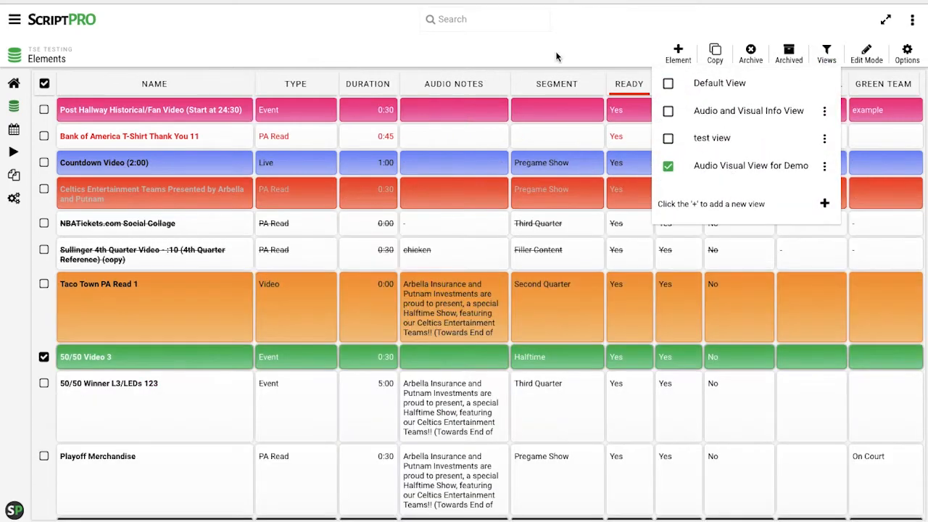
pyautogui.click(557, 57)
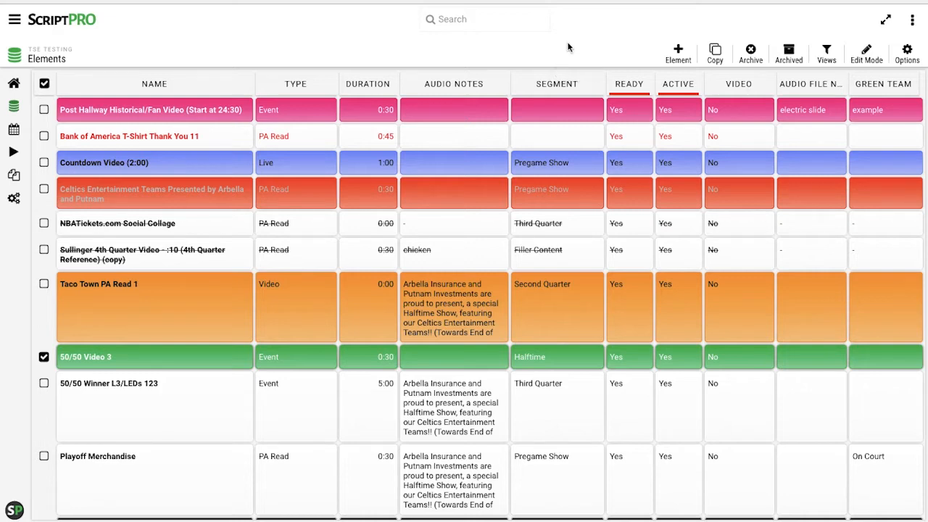
# Return the Elements list to Default View.
pyautogui.click(827, 52)
pyautogui.click(745, 93)
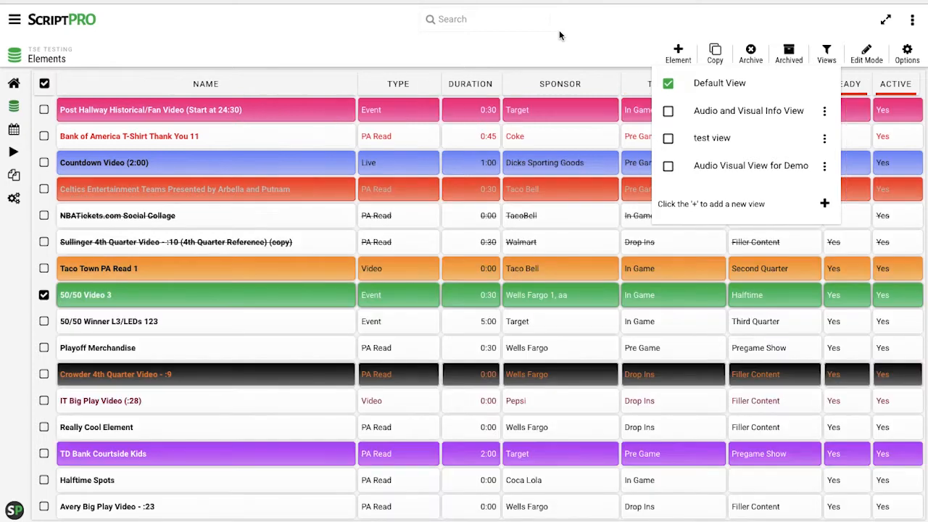
pyautogui.click(559, 30)
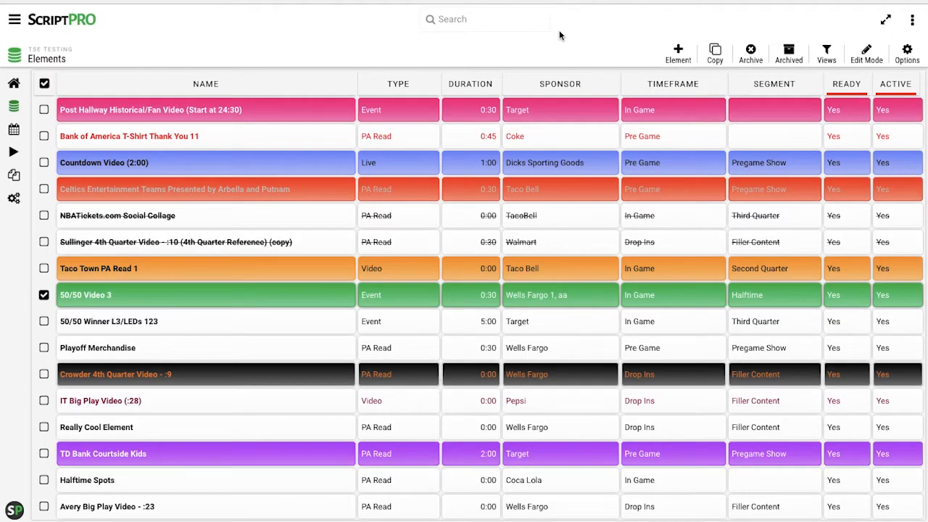
# Start a copy of the Post Hallway Historical/Fan Video (Start at 24:30) element and discard it without saving.
pyautogui.click(222, 110)
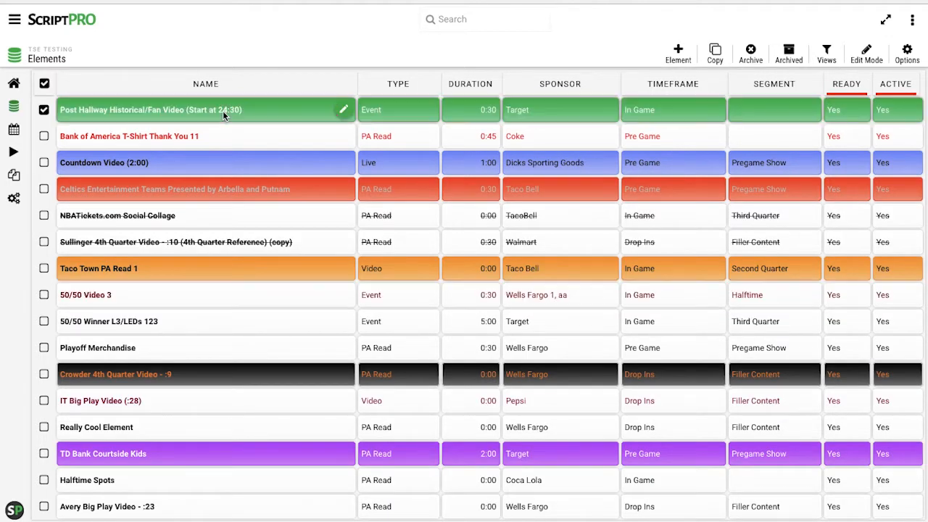
pyautogui.click(716, 53)
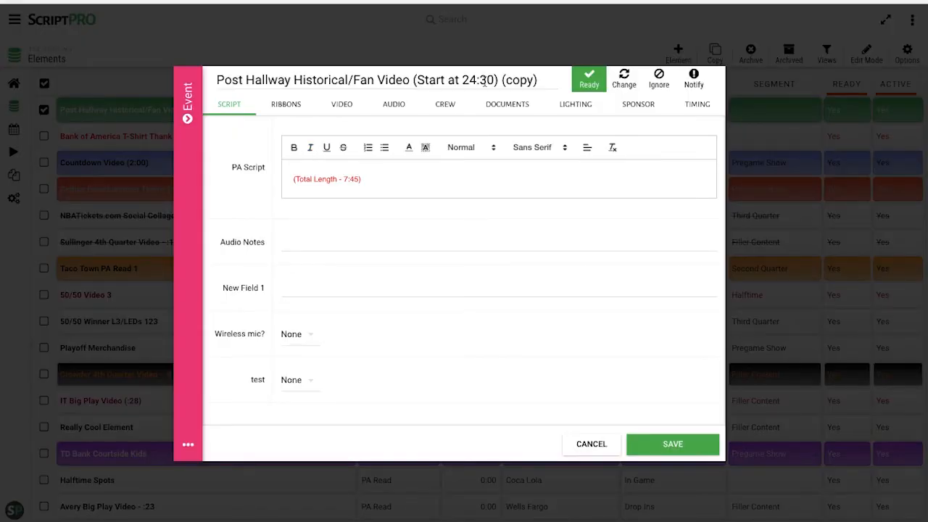
pyautogui.click(601, 450)
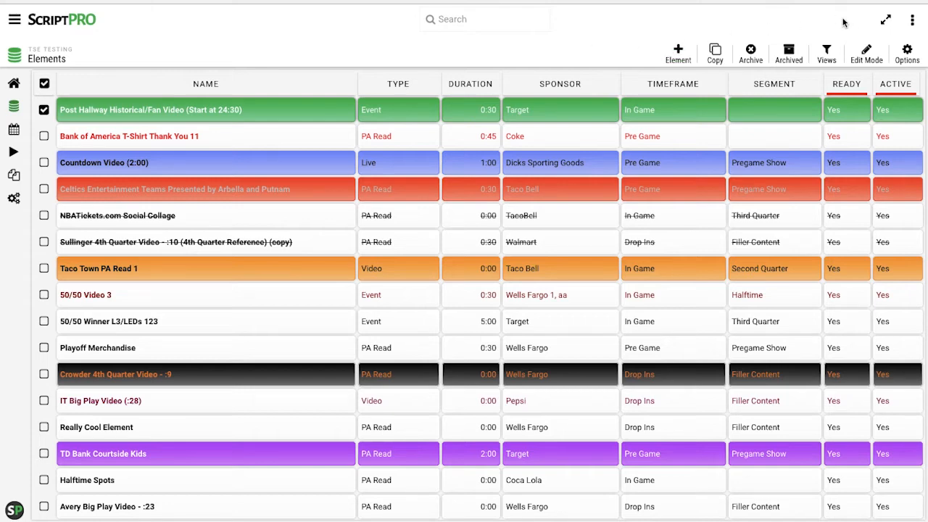
# Set the duration of Bank of America T-Shirt Thank You 11 to 1:45 directly in the Elements list using Edit Mode.
pyautogui.click(867, 55)
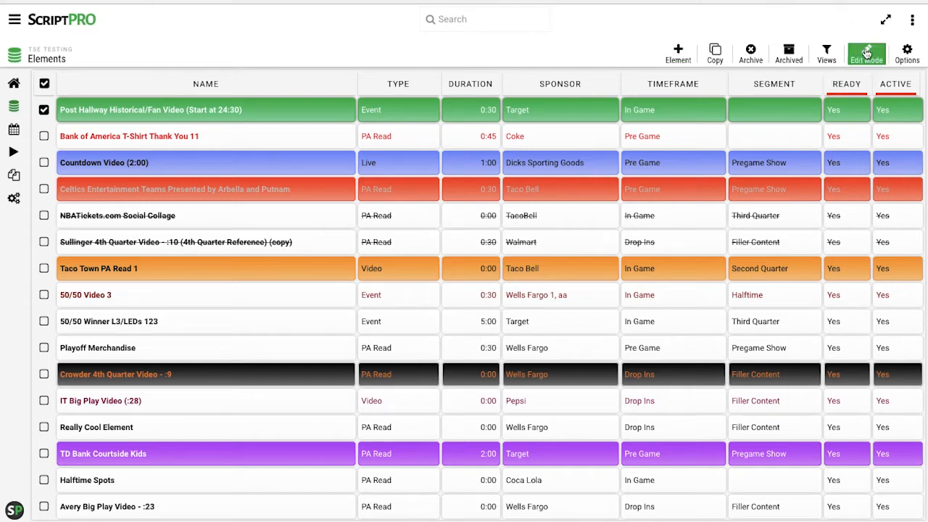
pyautogui.click(487, 145)
pyautogui.click(472, 140)
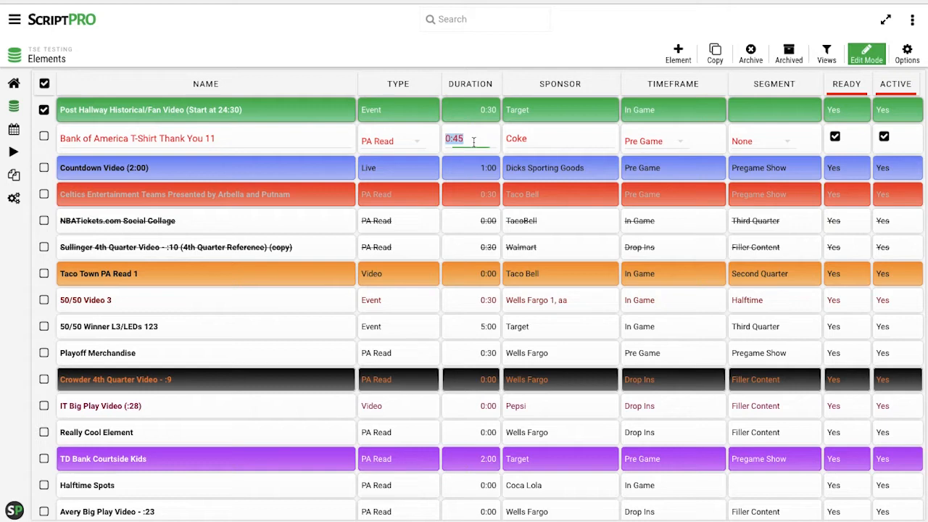
pyautogui.click(452, 140)
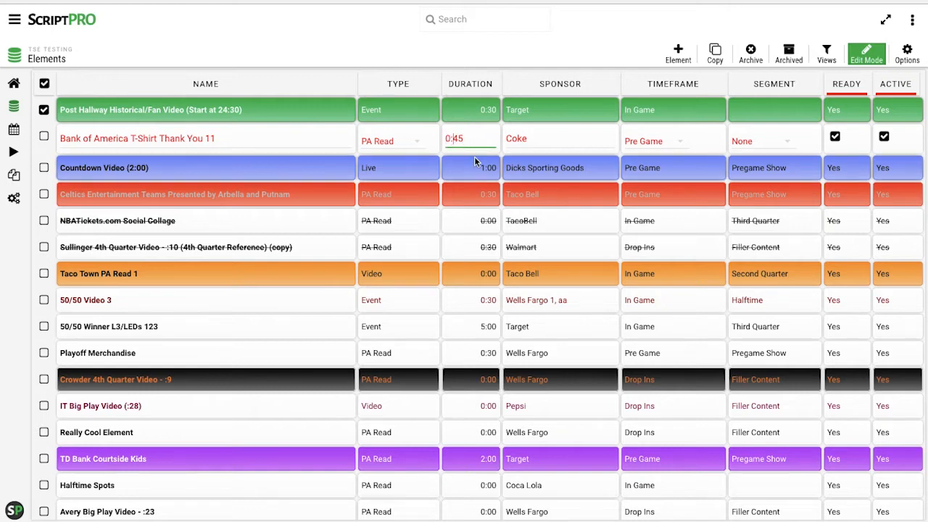
pyautogui.press('BackSpace')
pyautogui.press('BackSpace')
pyautogui.write('1:')
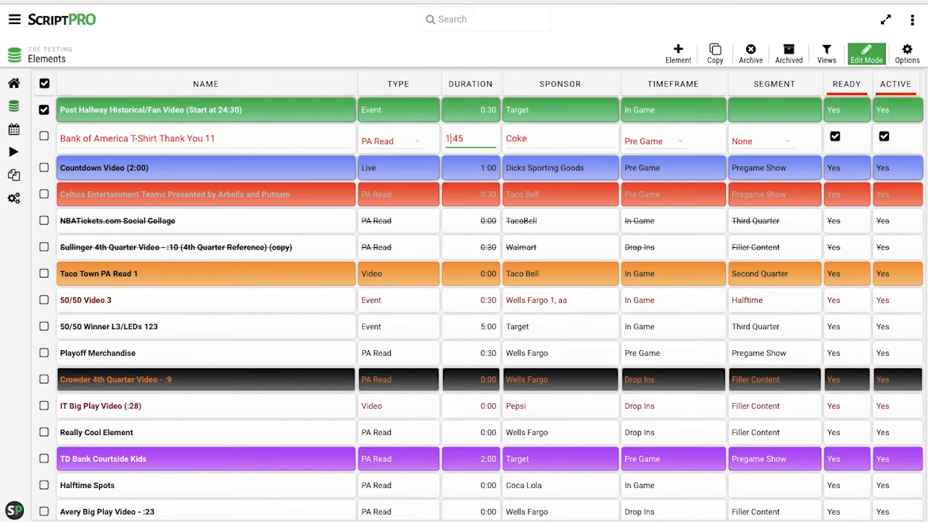
pyautogui.click(862, 66)
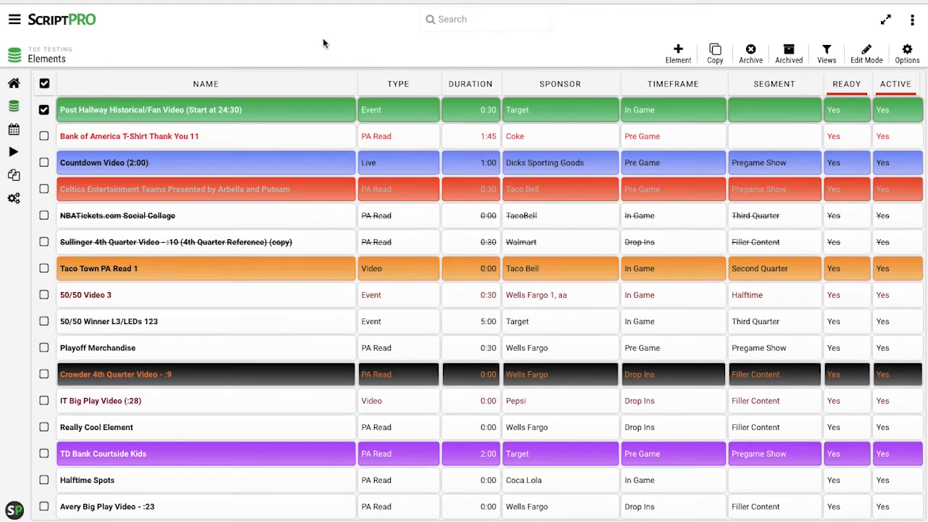
# Open the Bank of America T-Shirt Thank You 11 element and review its type choices and its video, audio, crew and documents fields.
pyautogui.click(281, 138)
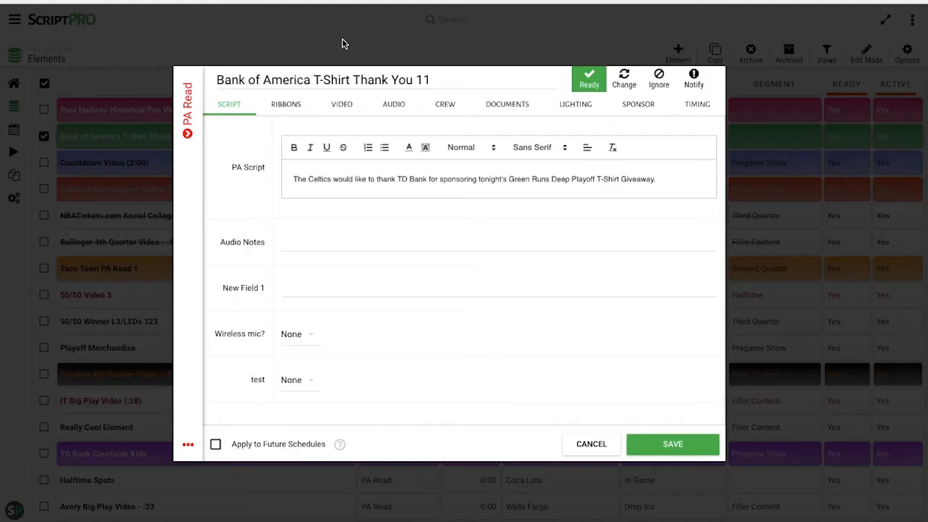
pyautogui.click(187, 130)
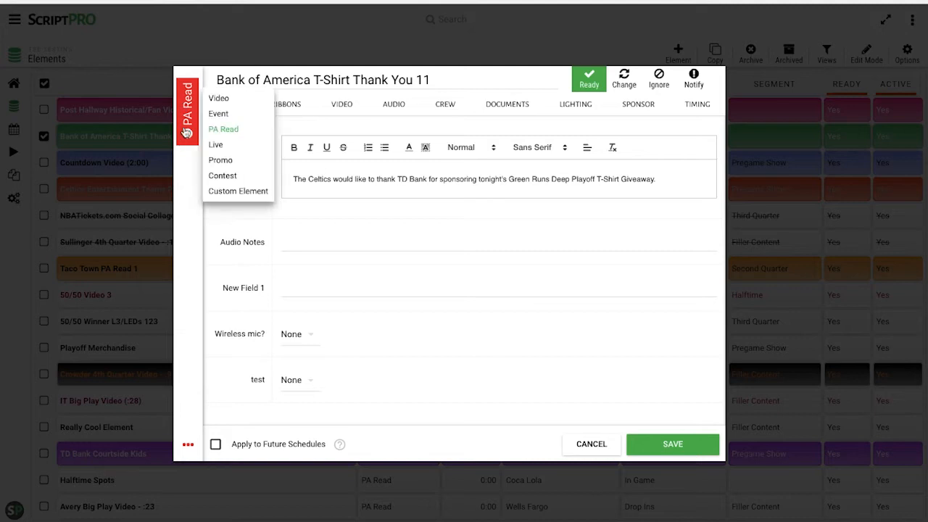
pyautogui.click(195, 187)
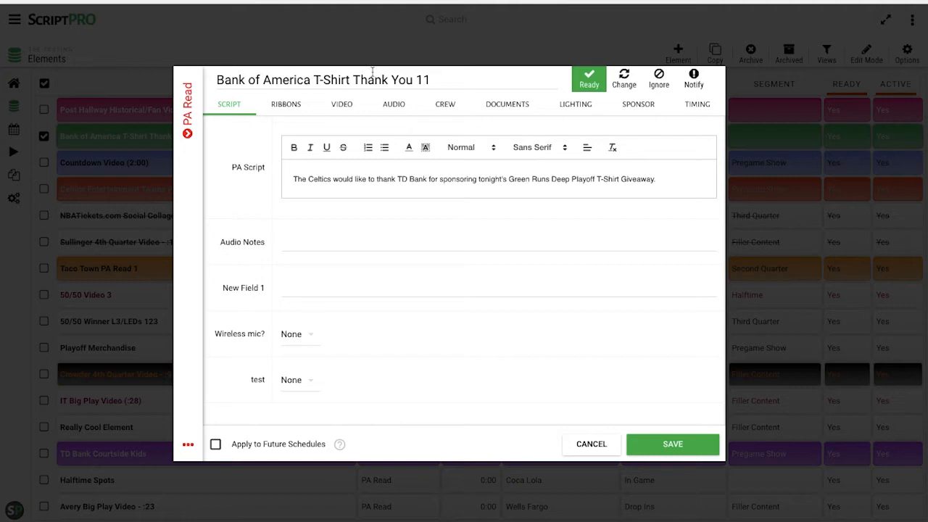
pyautogui.click(343, 109)
pyautogui.click(386, 111)
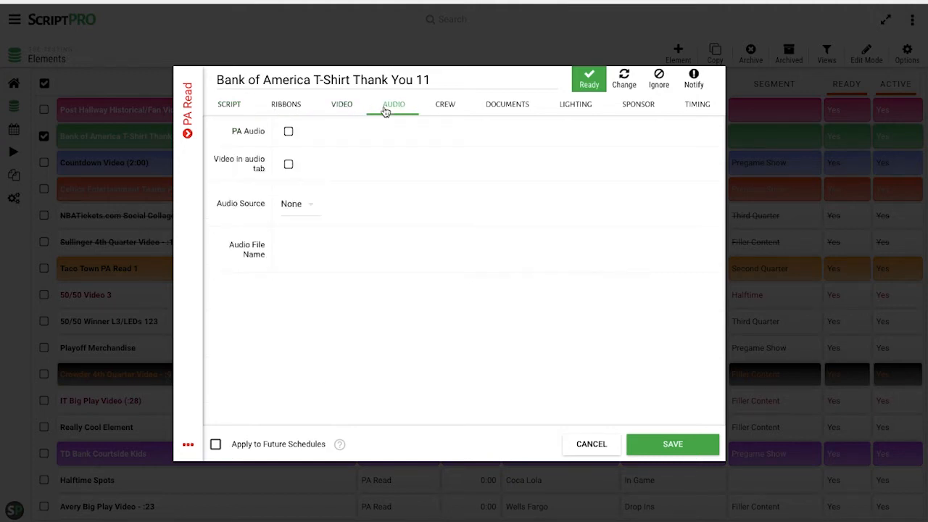
pyautogui.click(440, 110)
pyautogui.click(498, 108)
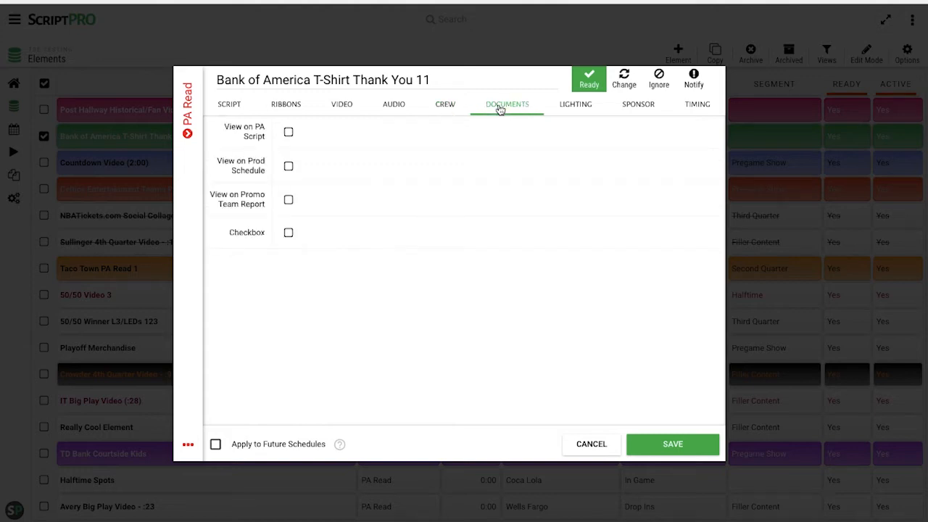
# Turn the element's Change, Notify and Ignore statuses on and back off one at a time.
pyautogui.click(625, 81)
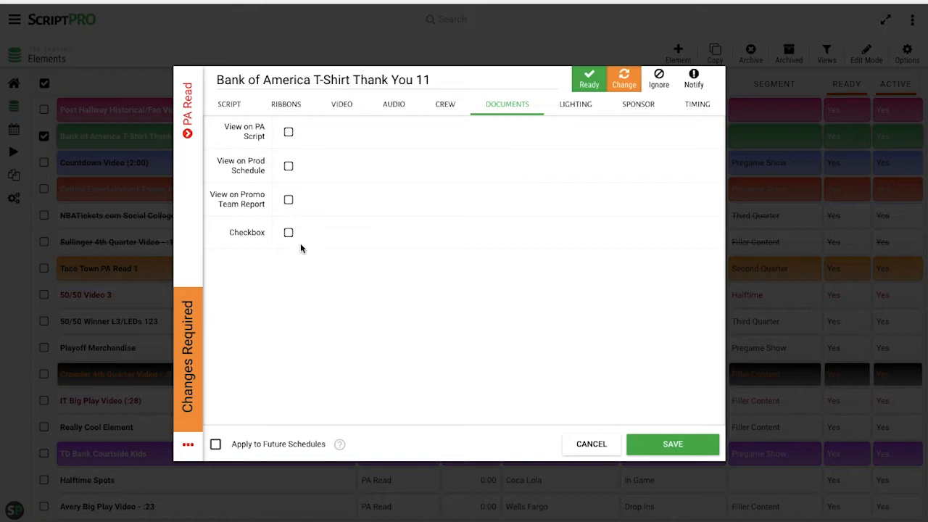
pyautogui.click(622, 81)
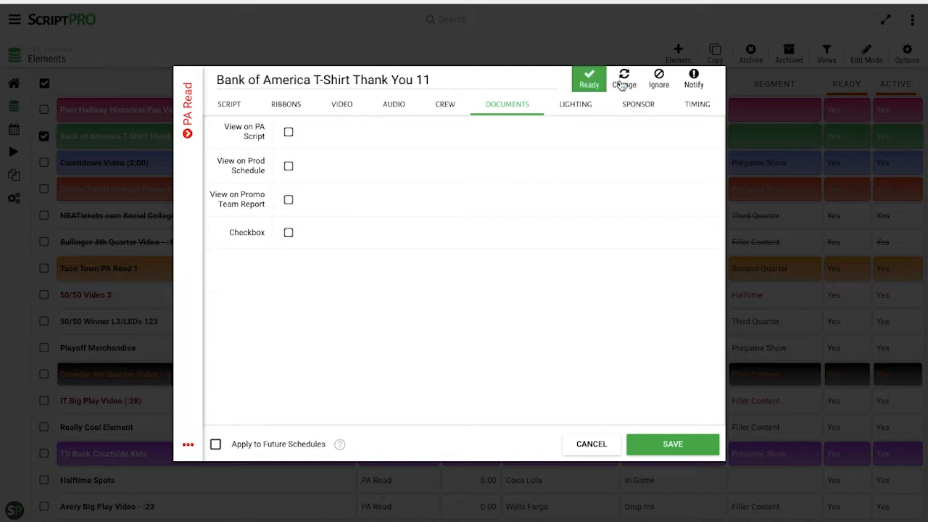
pyautogui.click(701, 78)
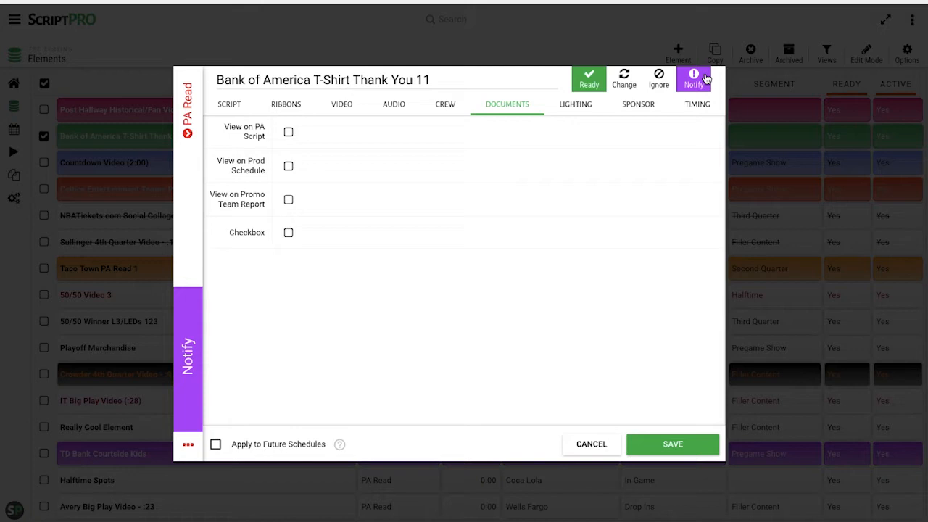
pyautogui.click(700, 79)
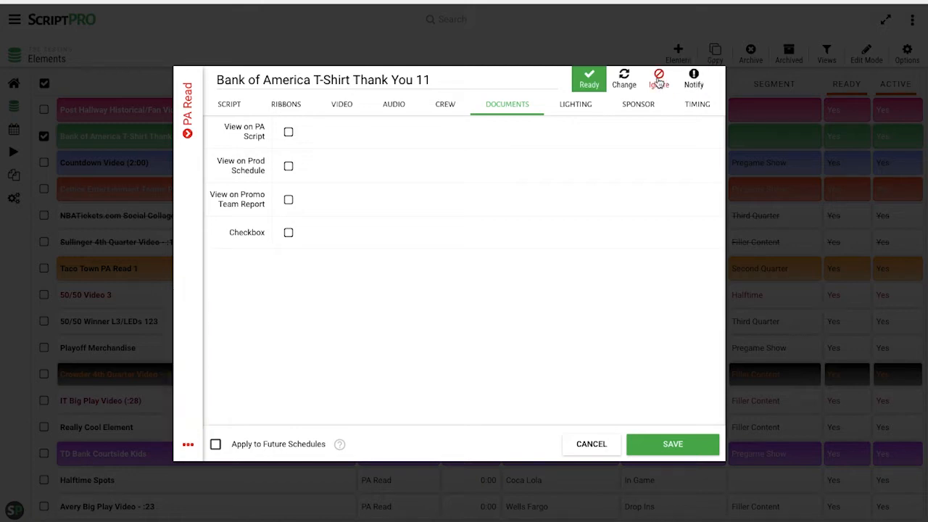
pyautogui.click(658, 83)
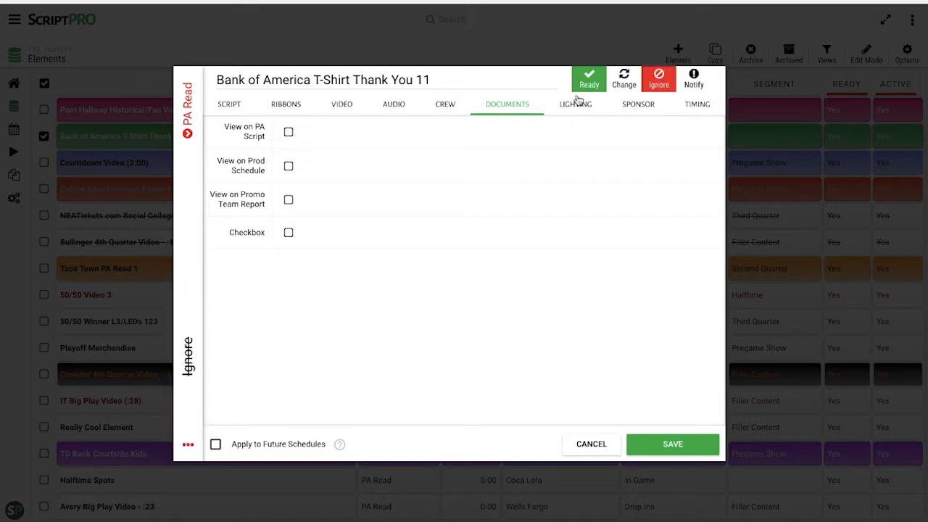
pyautogui.click(657, 85)
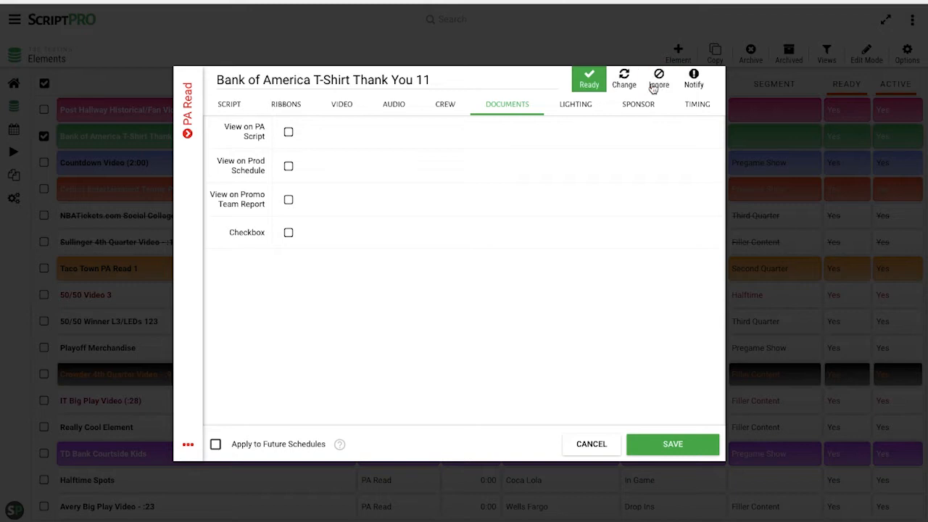
# Assign the element to the Gates Open segment in its timing settings, keeping the Pre Game timeframe.
pyautogui.click(696, 105)
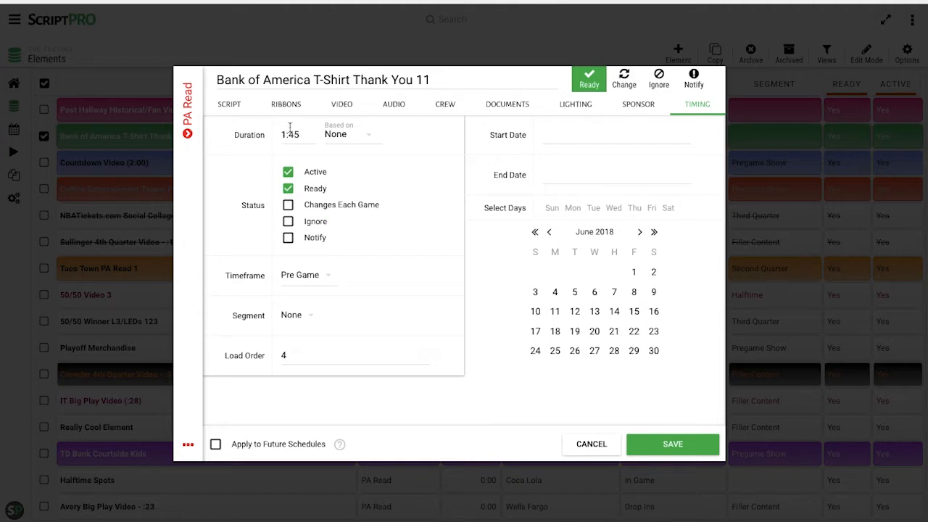
pyautogui.click(298, 276)
pyautogui.click(298, 297)
pyautogui.click(297, 316)
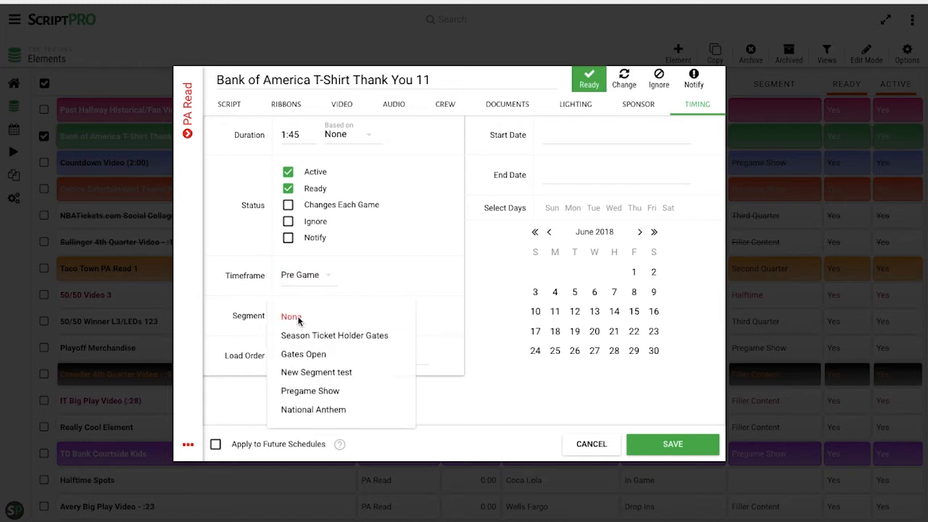
pyautogui.click(308, 355)
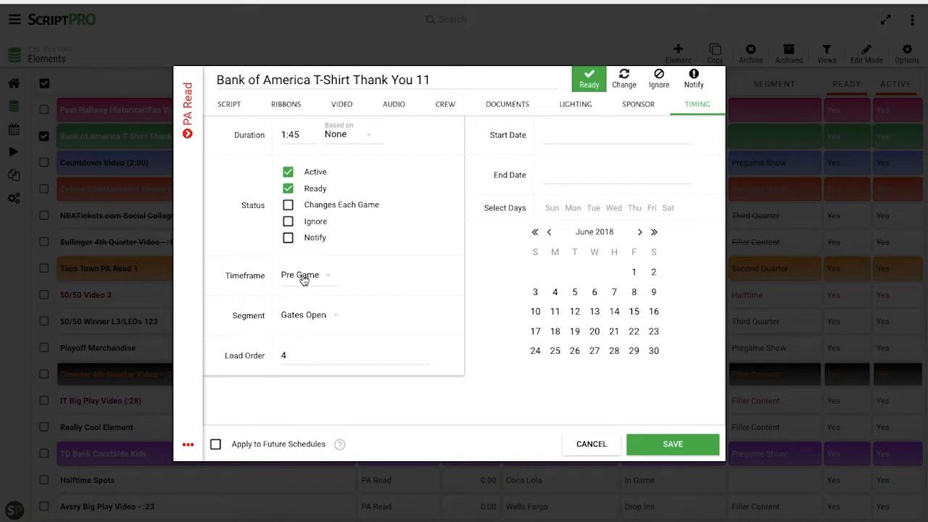
# Set the element's load order to 2.
pyautogui.rightClick(293, 356)
pyautogui.click(263, 358)
pyautogui.press('BackSpace')
pyautogui.write('0')
pyautogui.press('BackSpace')
pyautogui.write('2')
# Select every Thursday and Tuesday as the element's recurring days and deselect both again.
pyautogui.click(635, 211)
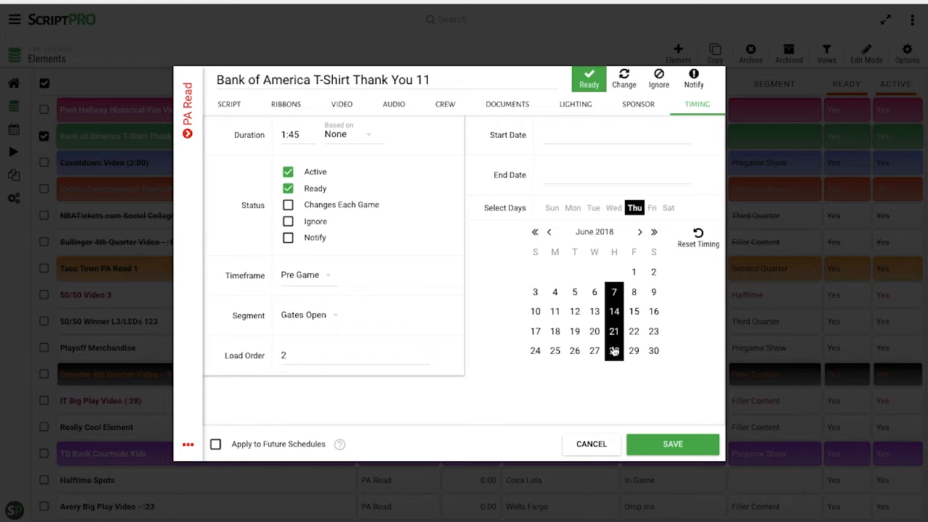
pyautogui.click(593, 208)
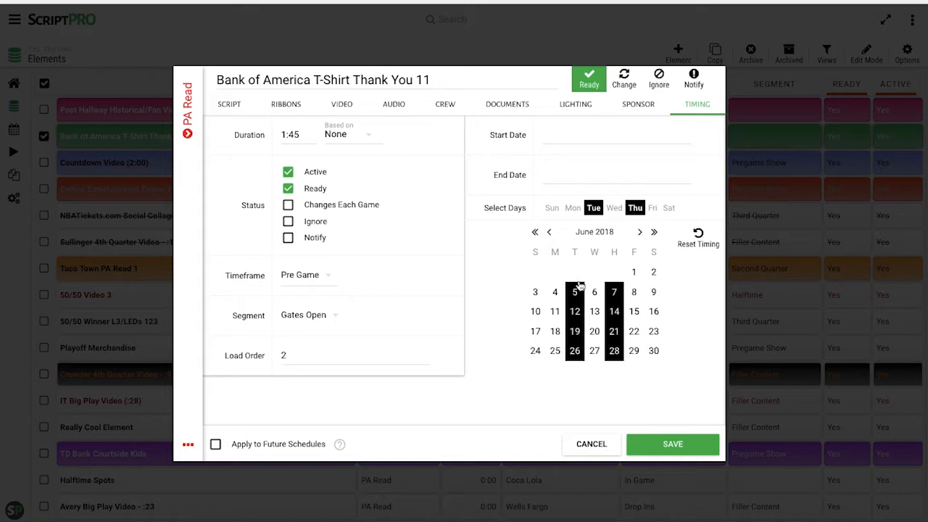
pyautogui.click(593, 210)
pyautogui.click(635, 208)
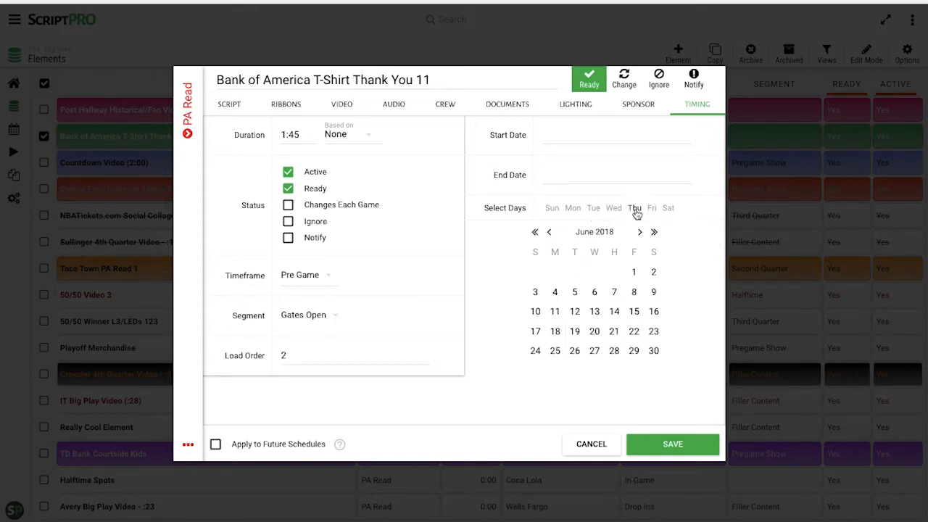
# Pick June 4, 8, 13, 23, 25 and 27 and July 5, 16 and 19, 2018 individually, and reset the timing.
pyautogui.click(555, 291)
pyautogui.click(594, 311)
pyautogui.click(632, 293)
pyautogui.click(653, 332)
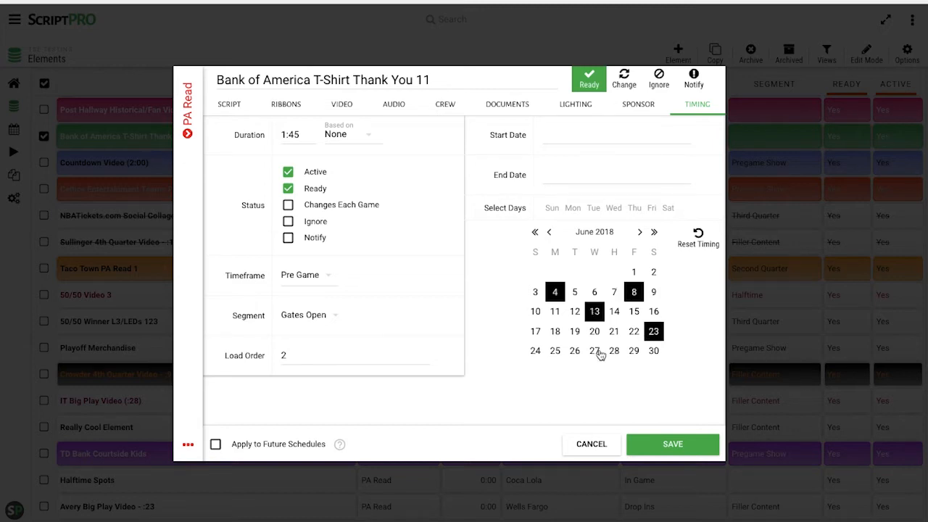
pyautogui.click(595, 351)
pyautogui.click(554, 351)
pyautogui.click(639, 232)
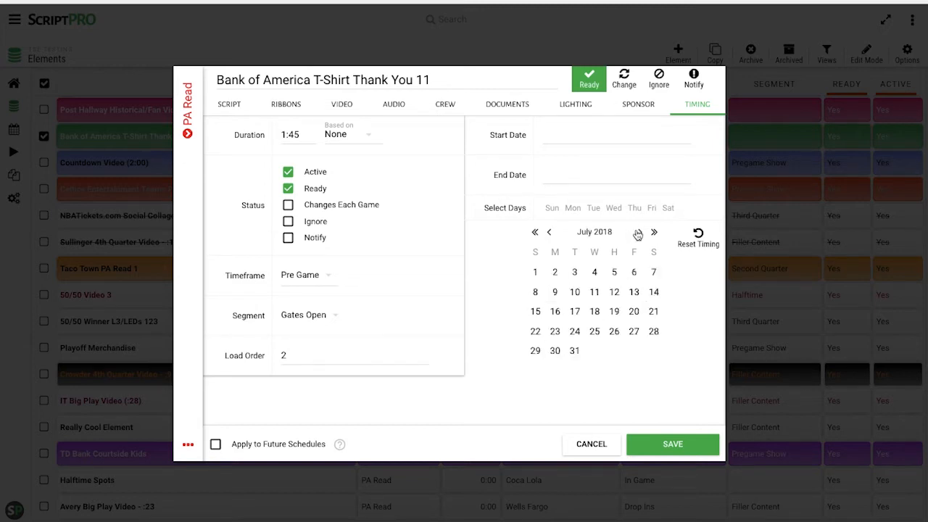
pyautogui.click(614, 272)
pyautogui.click(555, 311)
pyautogui.click(614, 312)
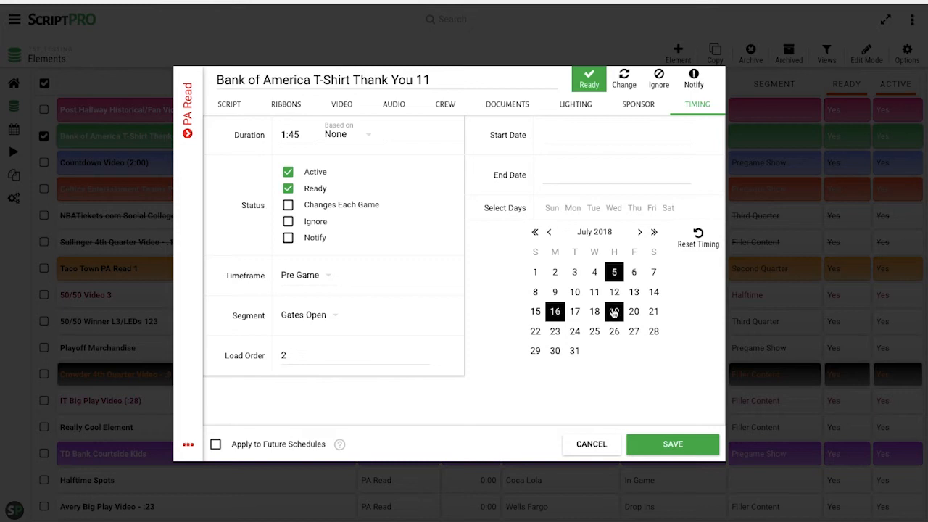
pyautogui.click(696, 237)
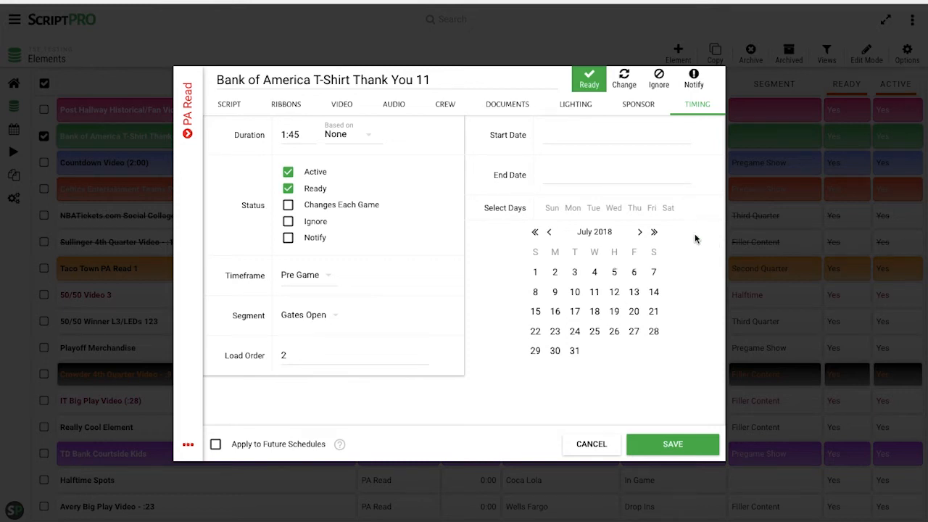
pyautogui.click(549, 233)
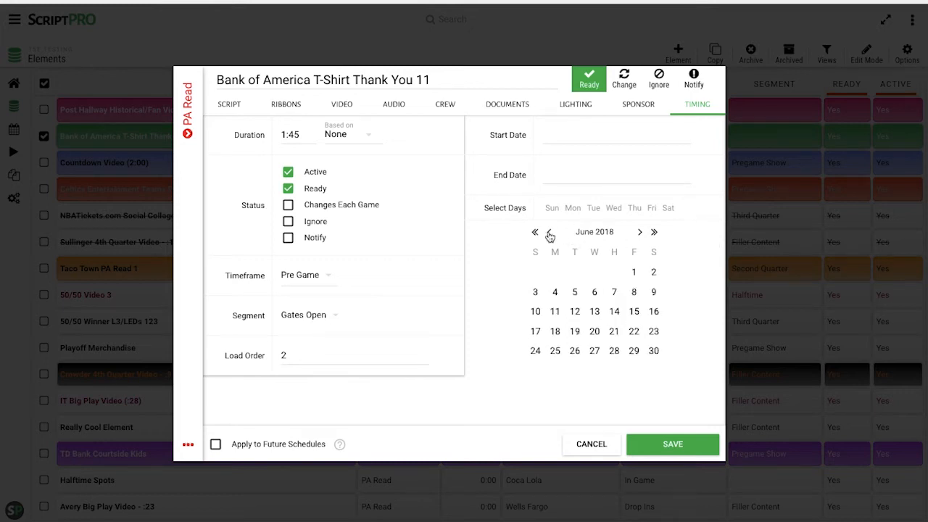
# Set the element's start date to June 21, 2018 and its end date to June 29, 2018.
pyautogui.click(562, 138)
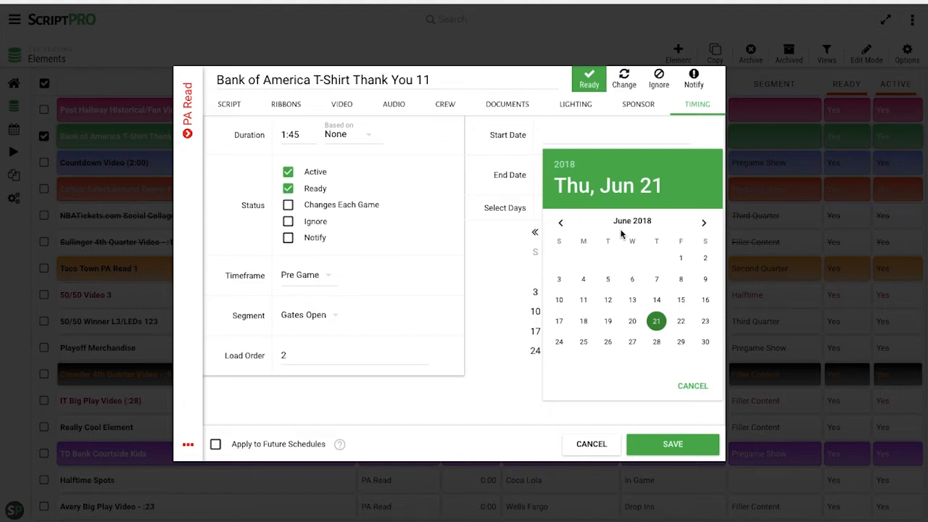
pyautogui.click(656, 321)
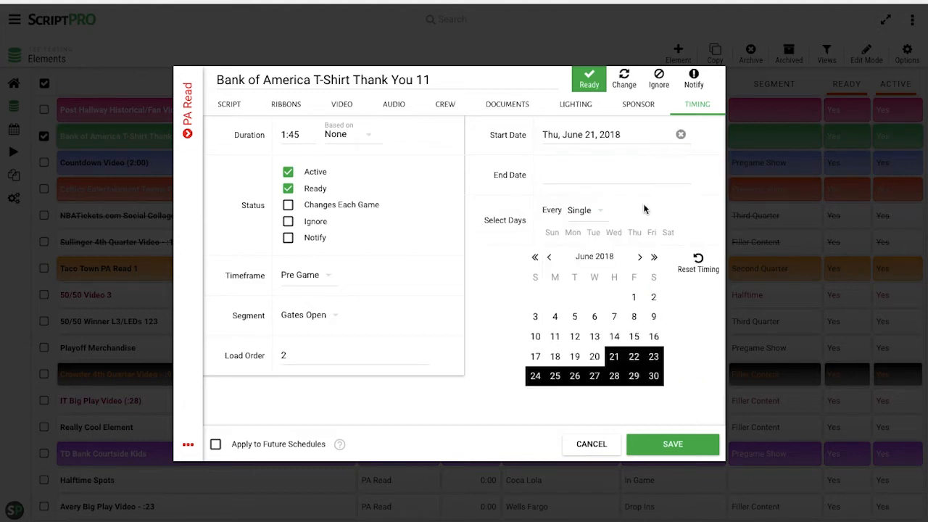
pyautogui.click(636, 174)
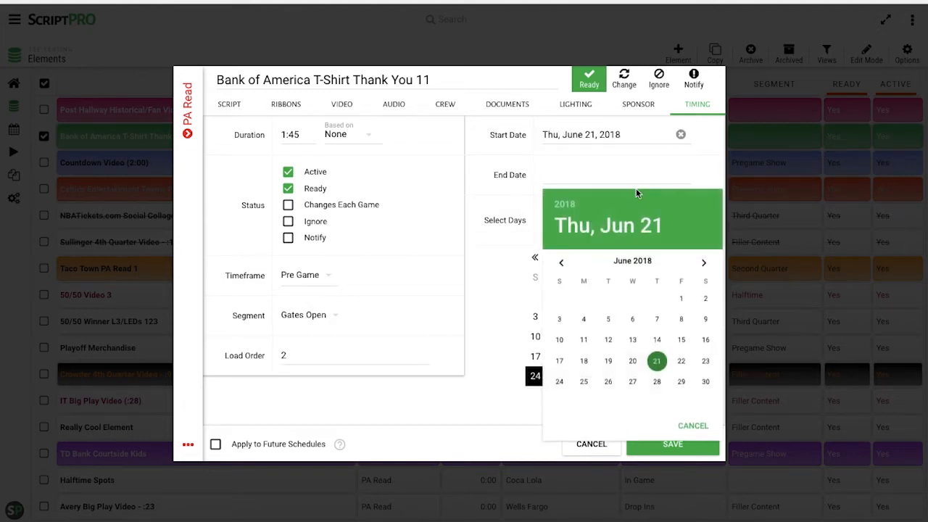
pyautogui.click(682, 382)
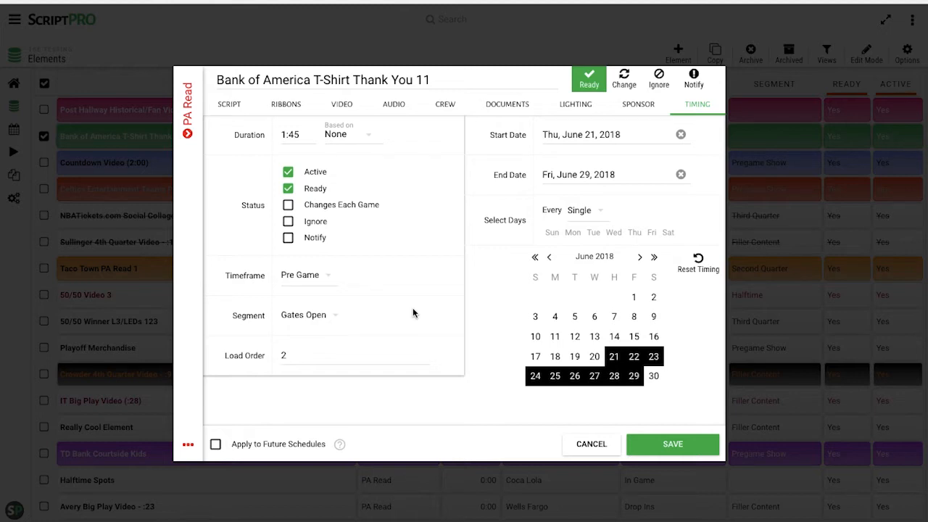
# Switch the element's timeframe to Drop Ins and close the element, discarding all pending changes.
pyautogui.click(330, 284)
pyautogui.click(308, 371)
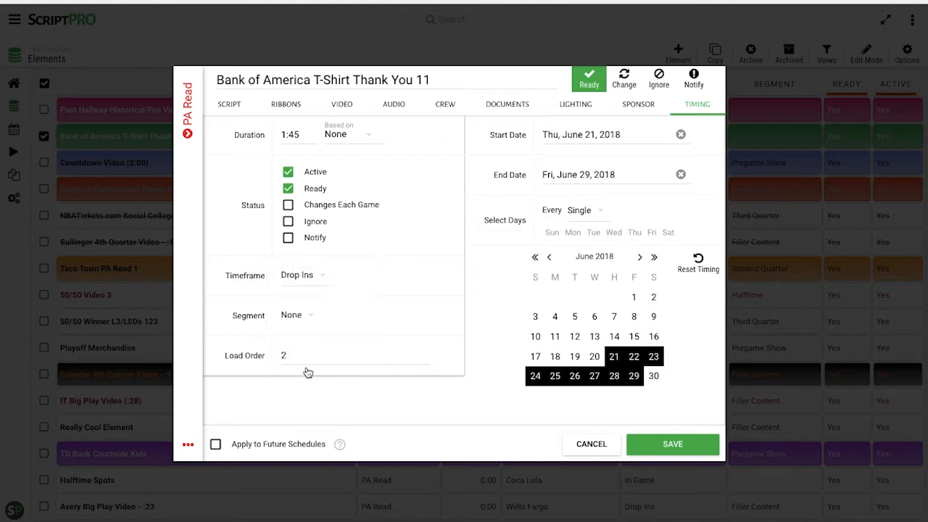
pyautogui.click(289, 355)
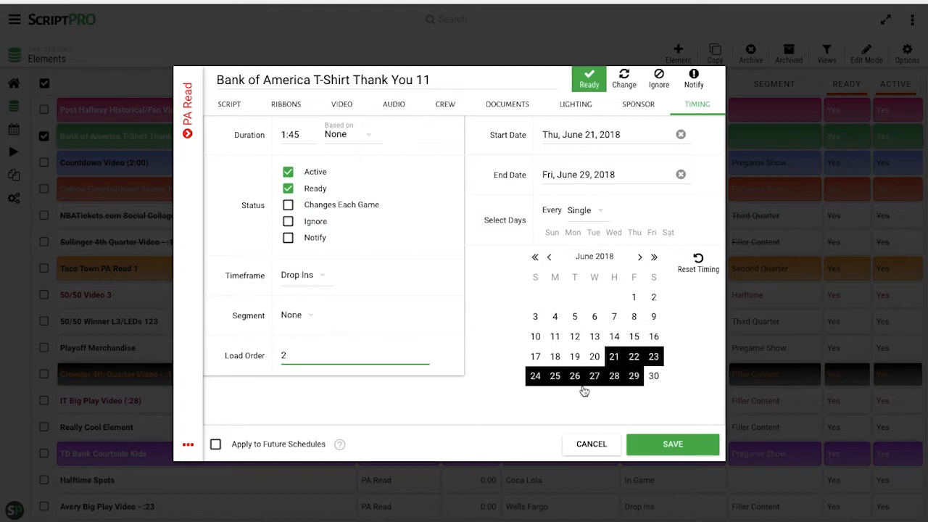
pyautogui.click(590, 444)
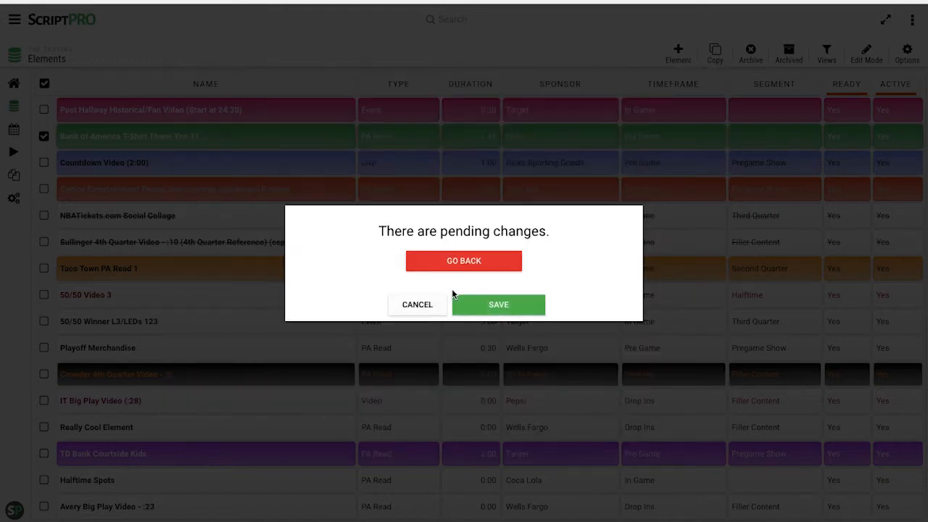
pyautogui.click(418, 304)
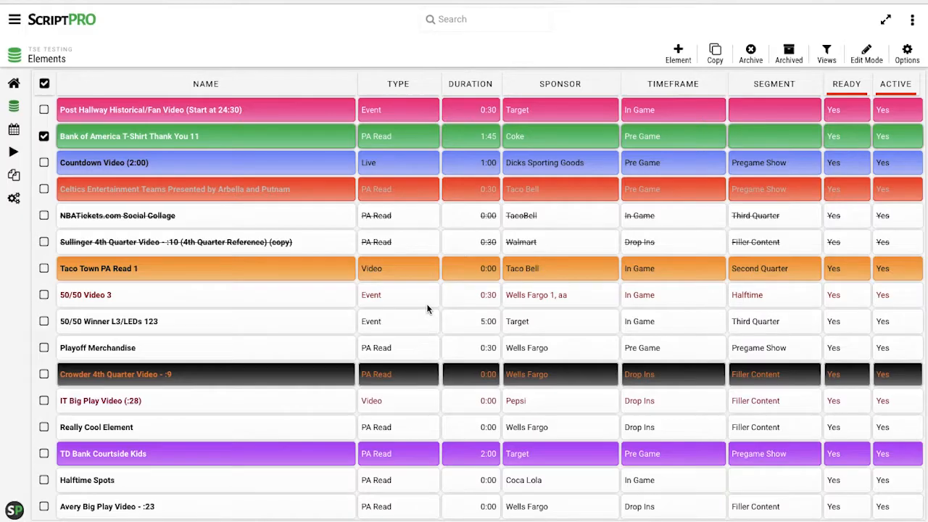
# Start a new schedule for an event named Video Demo, dated June 21, 2018.
pyautogui.click(14, 132)
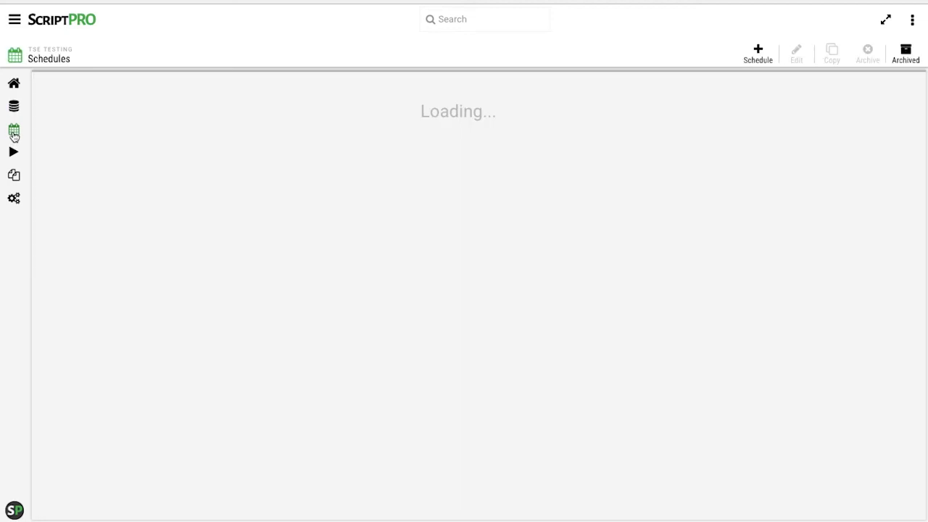
pyautogui.click(758, 54)
pyautogui.click(376, 114)
pyautogui.write('Video Demo')
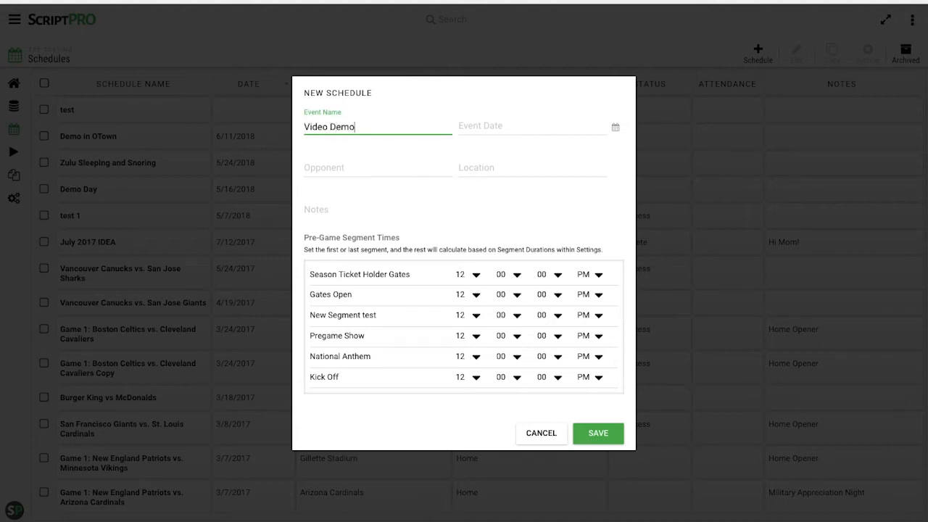
pyautogui.click(560, 130)
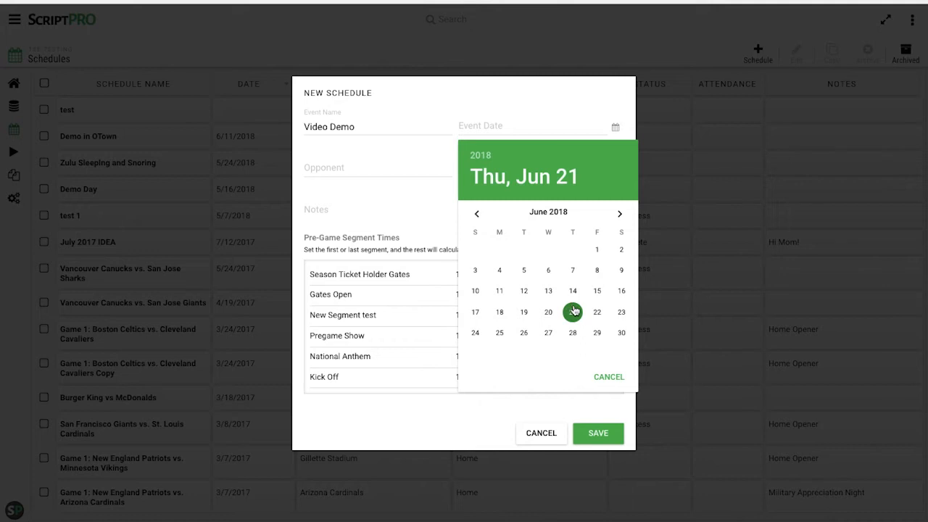
pyautogui.click(573, 311)
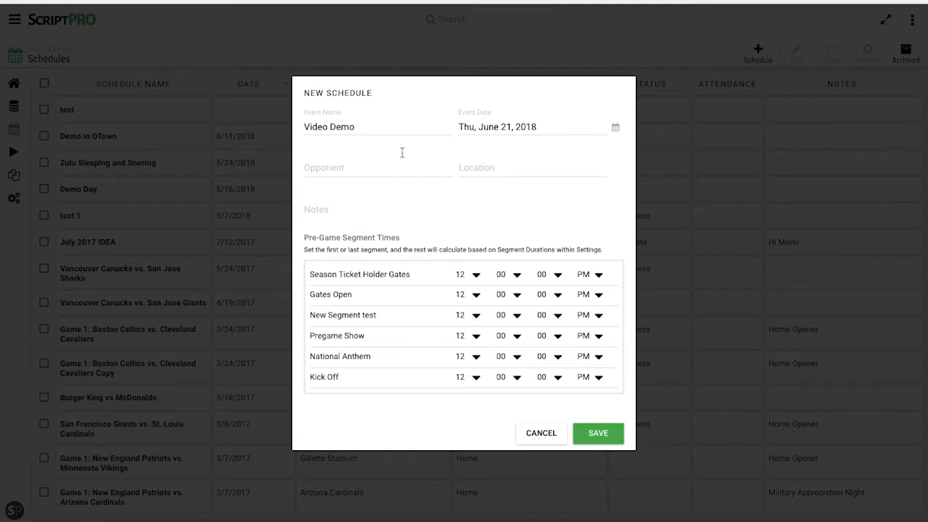
# Enter Pirates as the opponent, Smith Stadium as the location and Homecoming Game as the notes for the new schedule.
pyautogui.click(360, 165)
pyautogui.write('p')
pyautogui.press('BackSpace')
pyautogui.write('Pirates')
pyautogui.click(484, 168)
pyautogui.write('Smith Stadium')
pyautogui.click(395, 204)
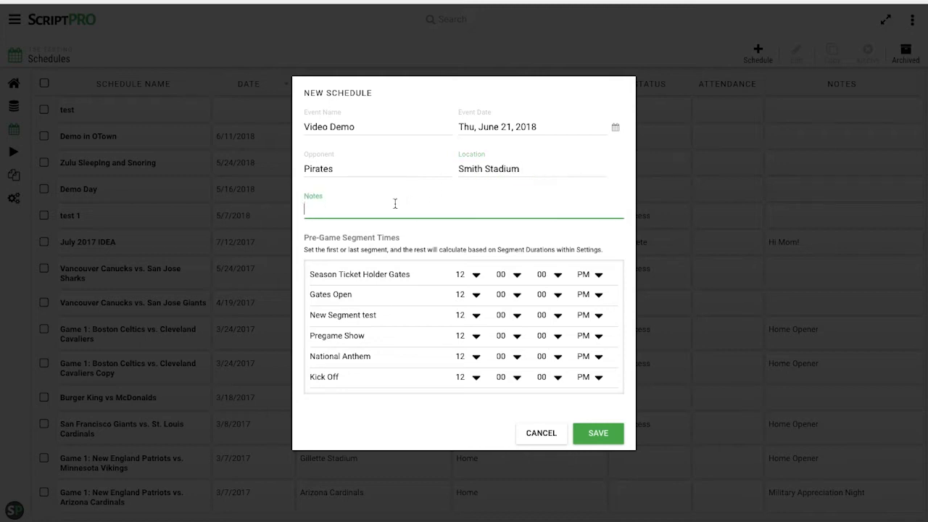
pyautogui.write('Homecoming Game')
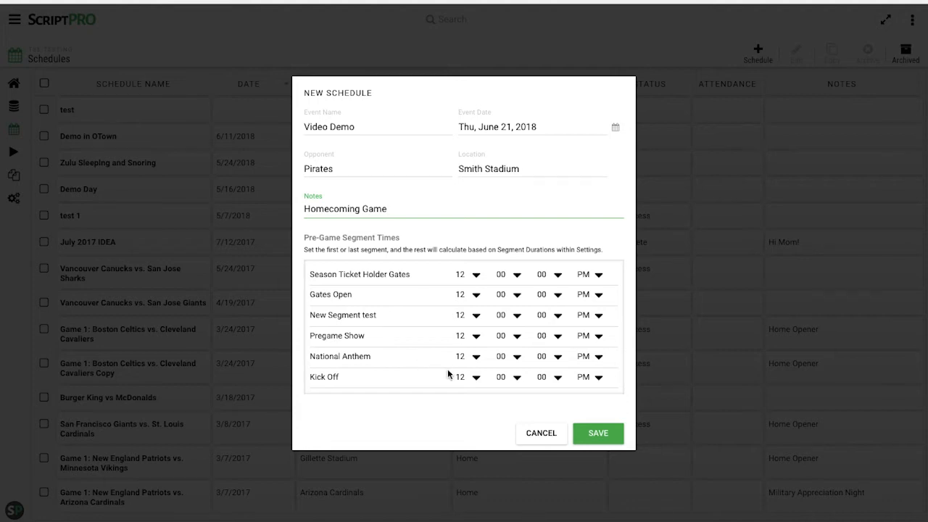
# Set the Kick Off segment's time to 3:00:00 PM, then save and open the Video Demo schedule.
pyautogui.click(475, 379)
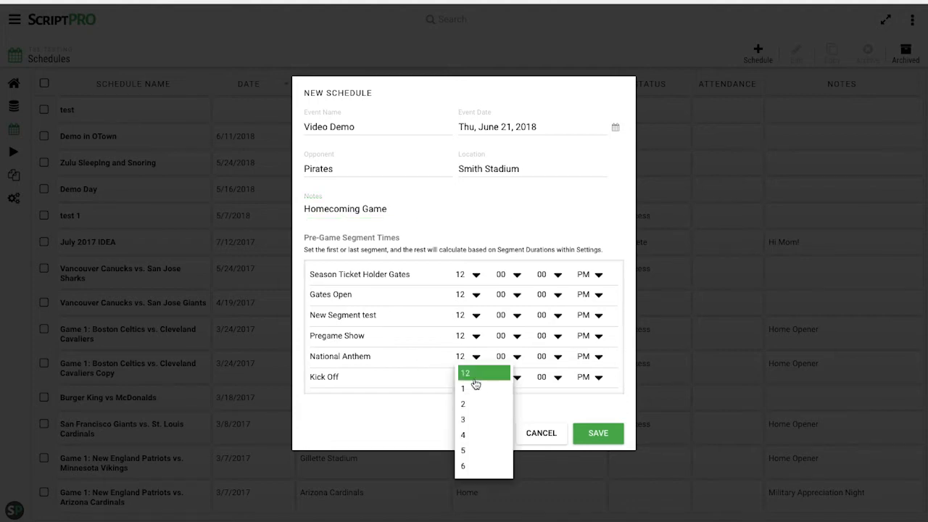
pyautogui.click(471, 419)
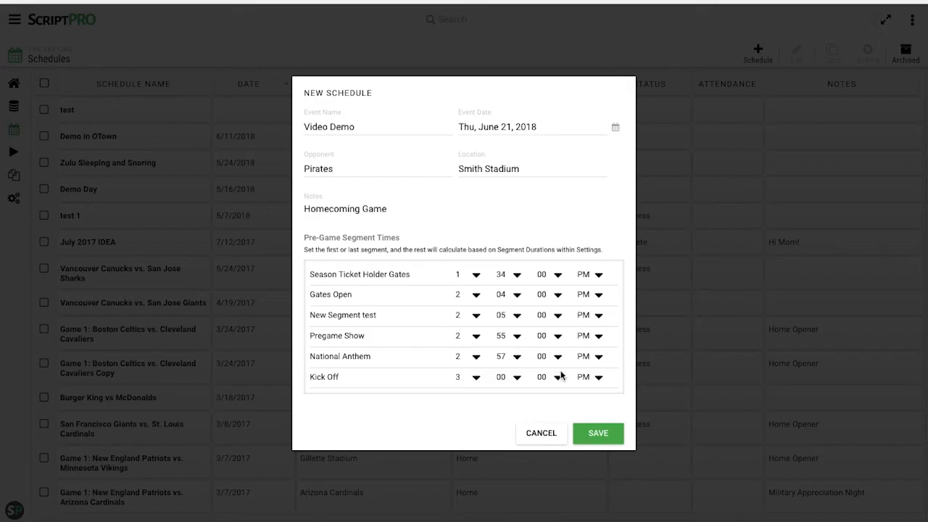
pyautogui.click(612, 430)
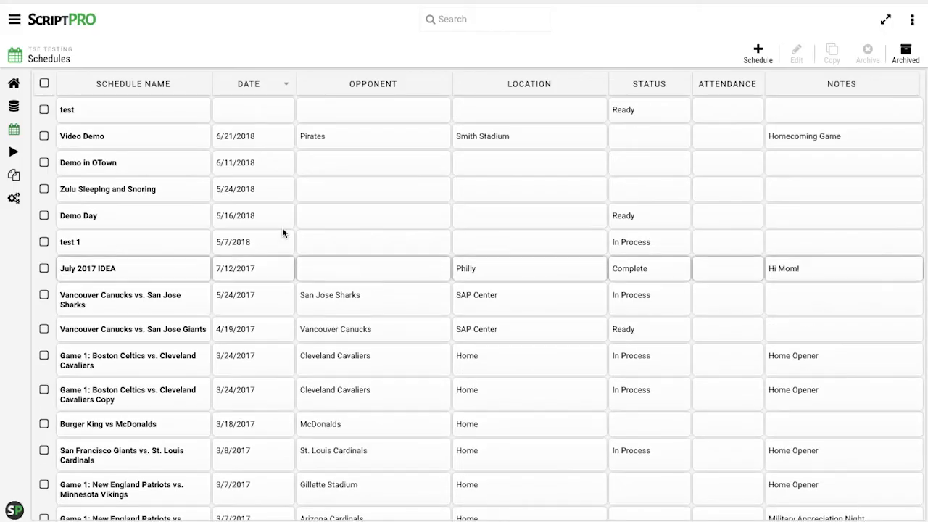
pyautogui.doubleClick(118, 136)
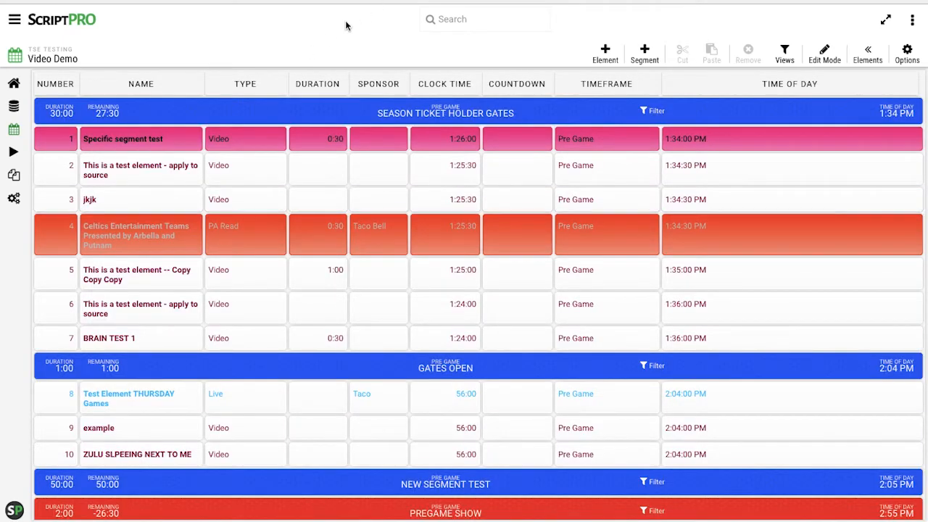
# Filter the Season Ticket Holder Gates segment by "spec" and clear the filter again.
pyautogui.moveTo(512, 110)
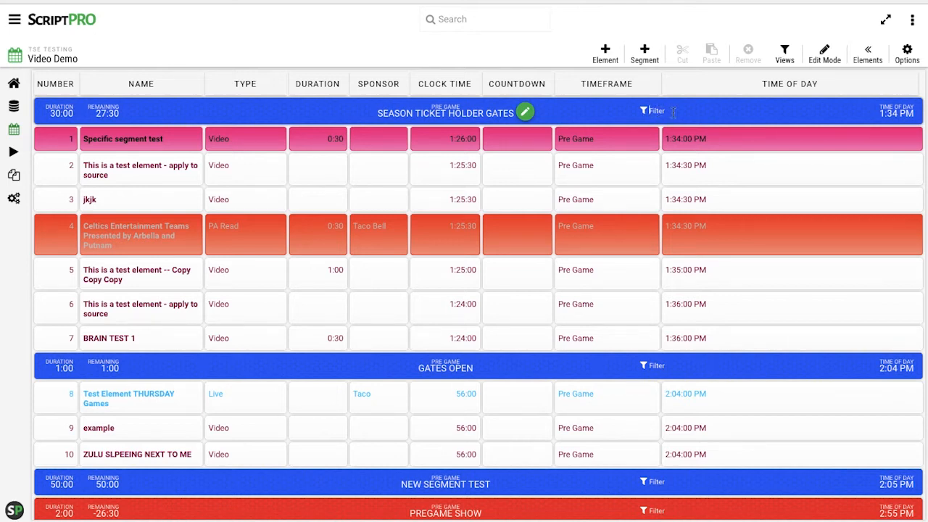
pyautogui.write('spec')
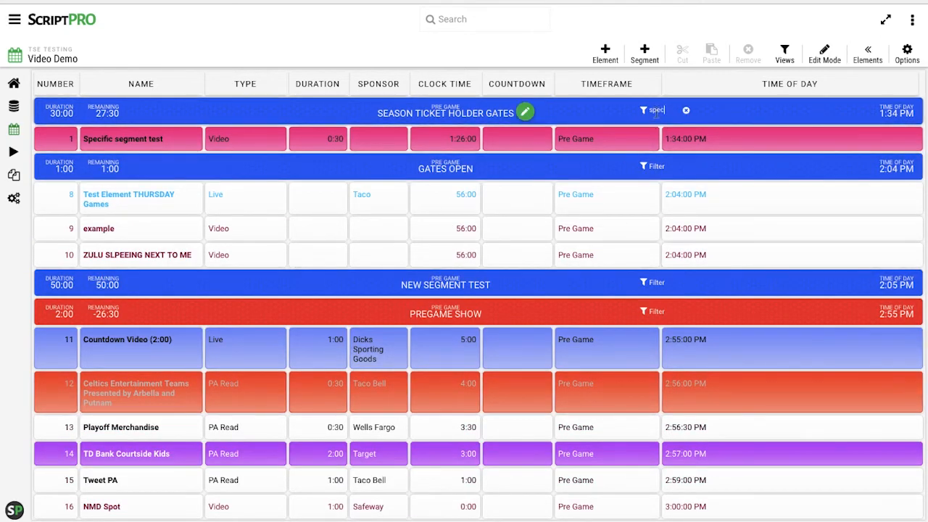
pyautogui.click(686, 111)
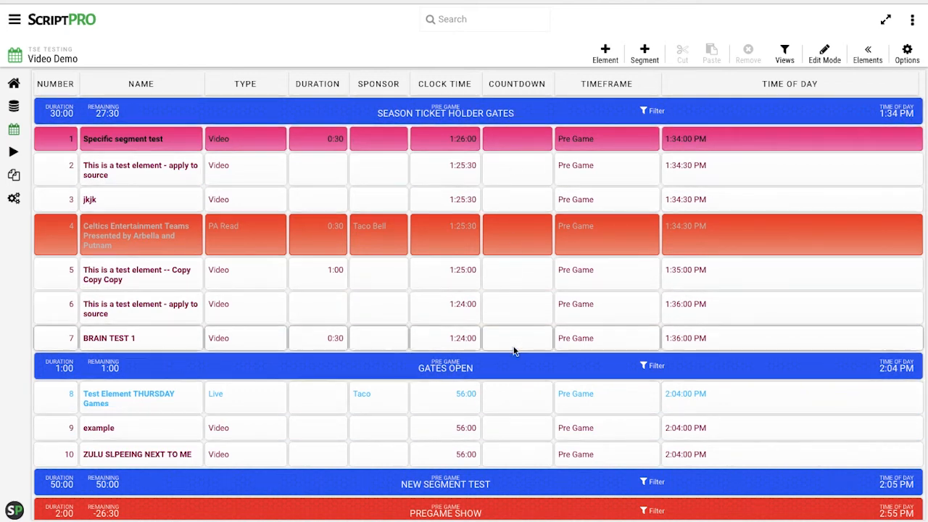
# Examine the Video Demo schedule's segments and their elements from Season Ticket Holder Gates through First Quarter.
pyautogui.scroll(-1, 515, 364)
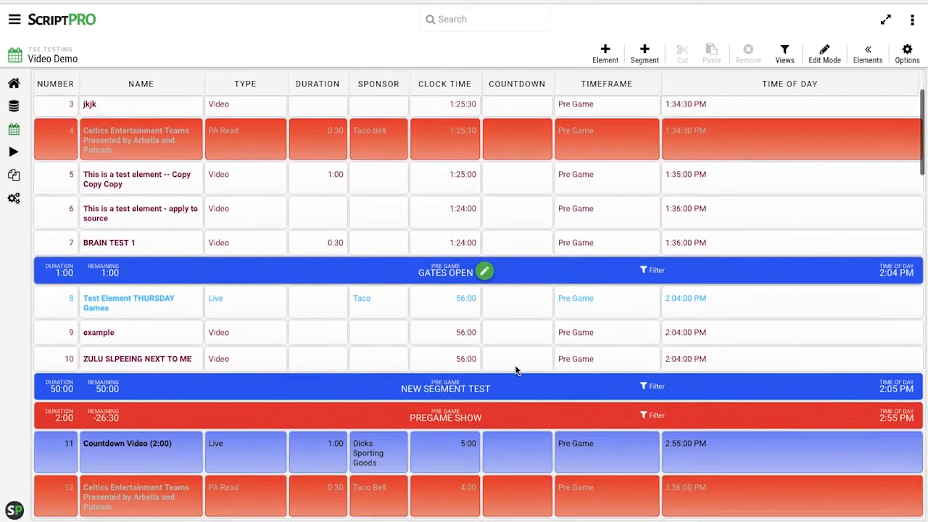
pyautogui.scroll(-2, 515, 365)
pyautogui.scroll(2, 514, 364)
pyautogui.scroll(2, 514, 371)
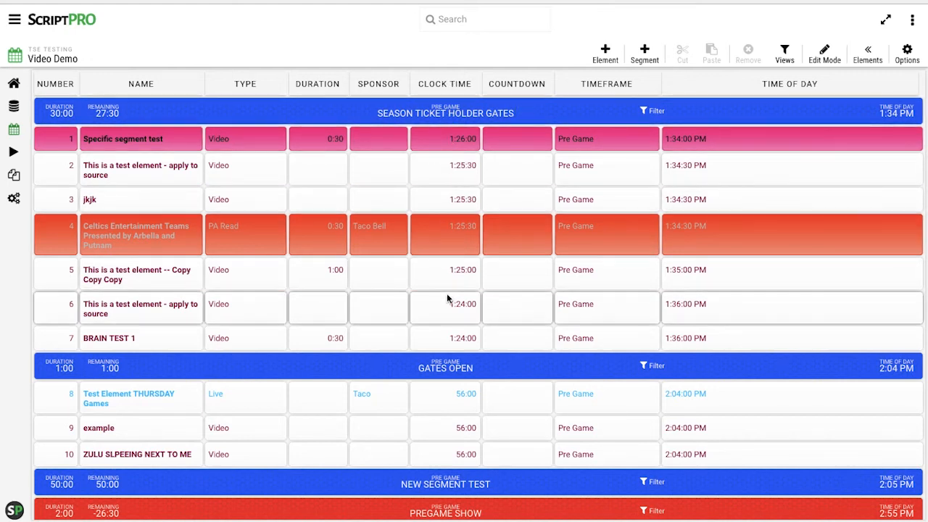
pyautogui.scroll(-3, 447, 293)
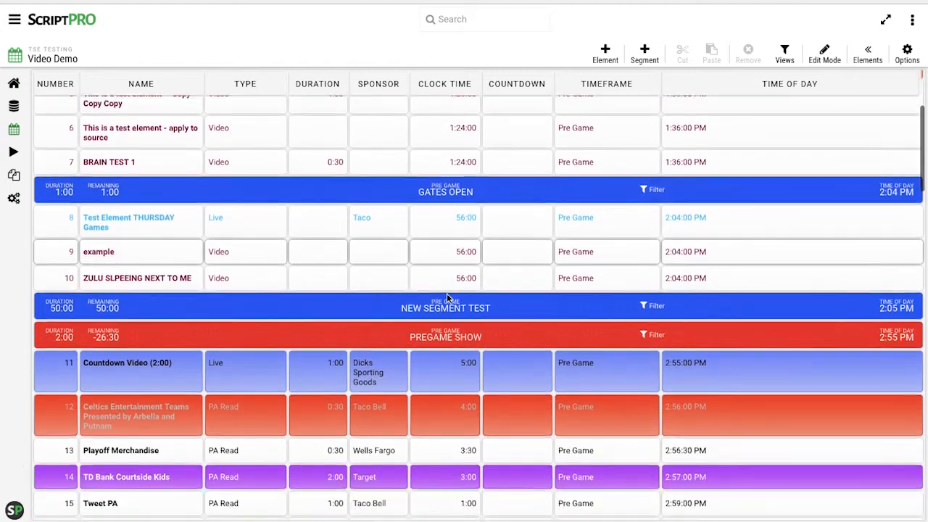
pyautogui.scroll(-5, 446, 293)
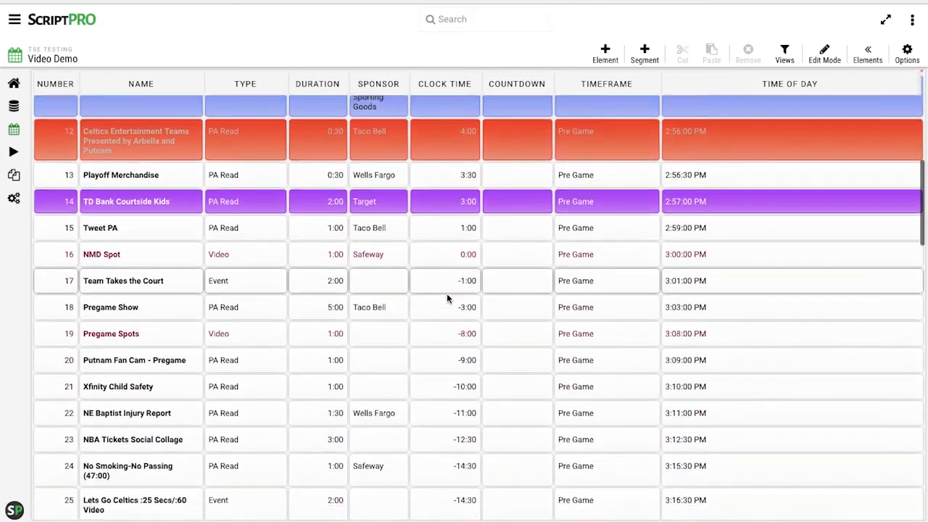
pyautogui.scroll(-7, 447, 293)
pyautogui.scroll(-1, 446, 293)
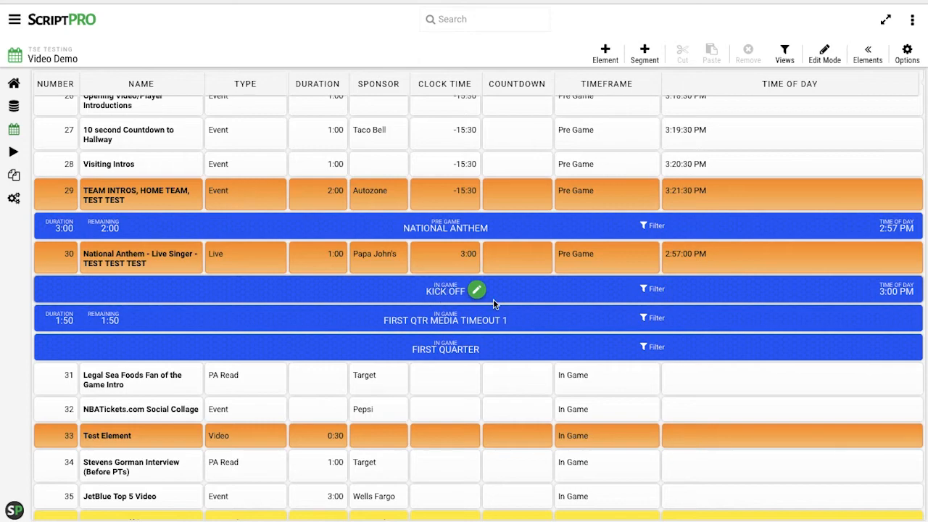
pyautogui.scroll(15, 493, 303)
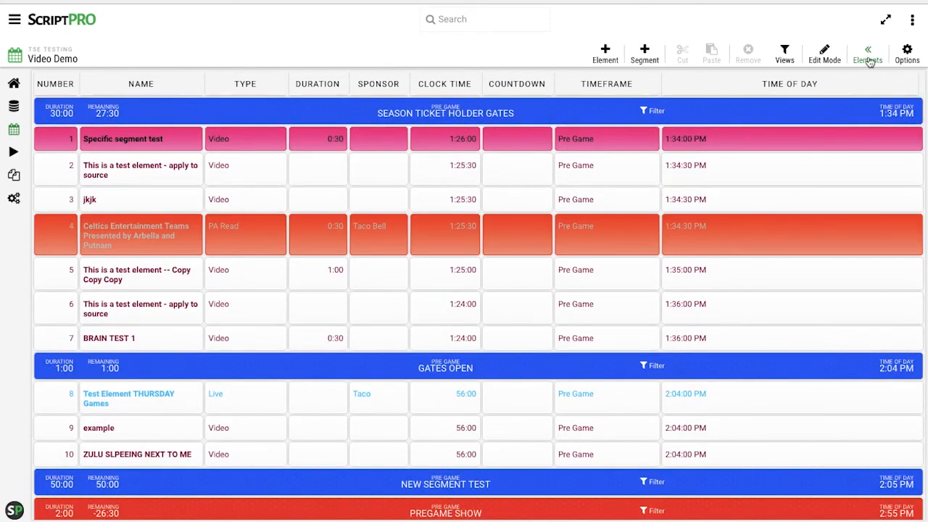
# Add "Adding another element" from the elements list to Season Ticket Holder Gates after item 5, and remove "This is a test element -- Copy Copy Copy".
pyautogui.click(869, 62)
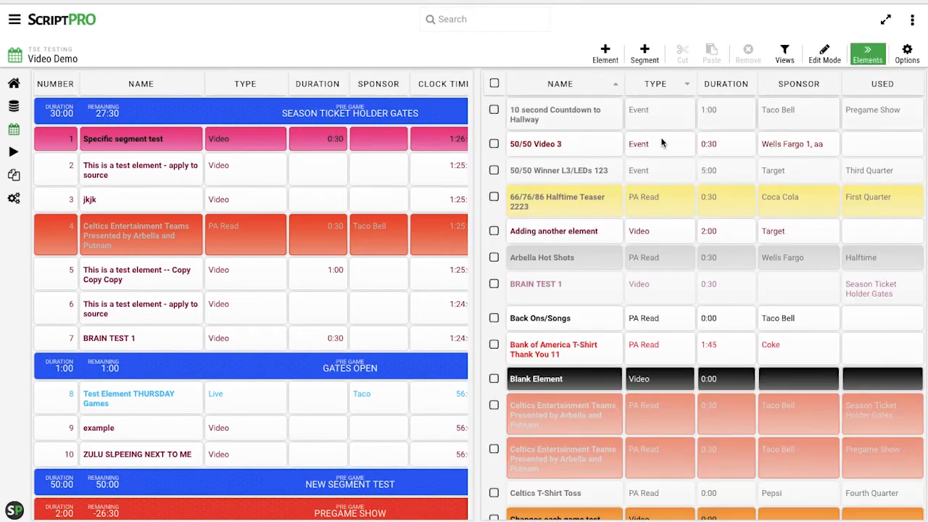
pyautogui.click(563, 233)
pyautogui.moveTo(562, 234); pyautogui.dragTo(362, 274)
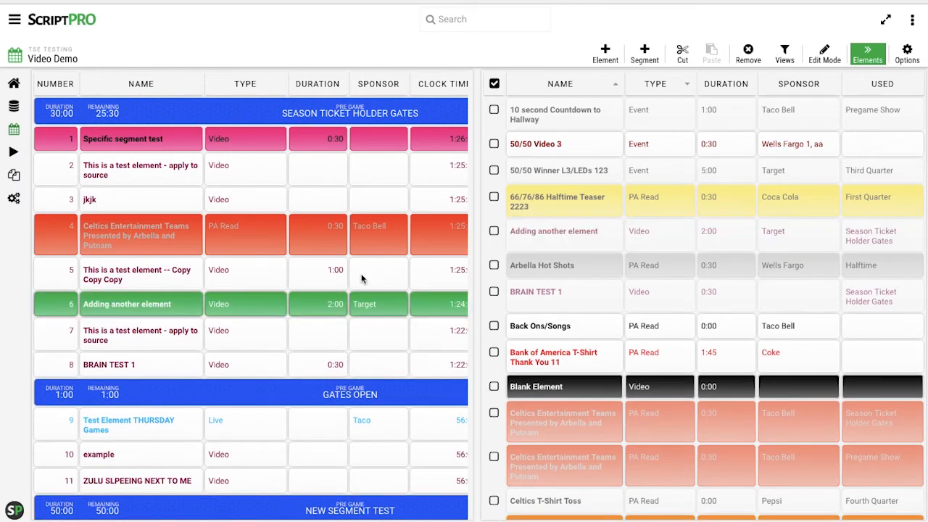
pyautogui.click(147, 279)
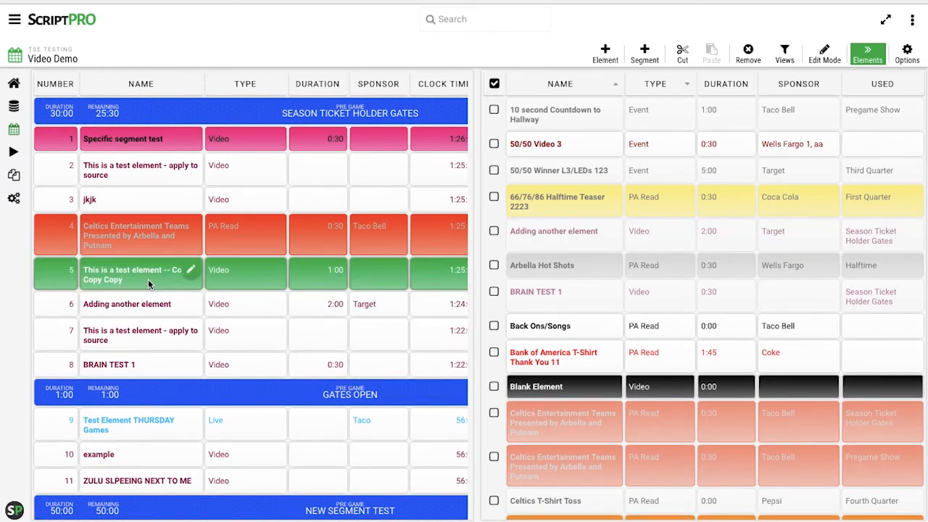
pyautogui.click(750, 55)
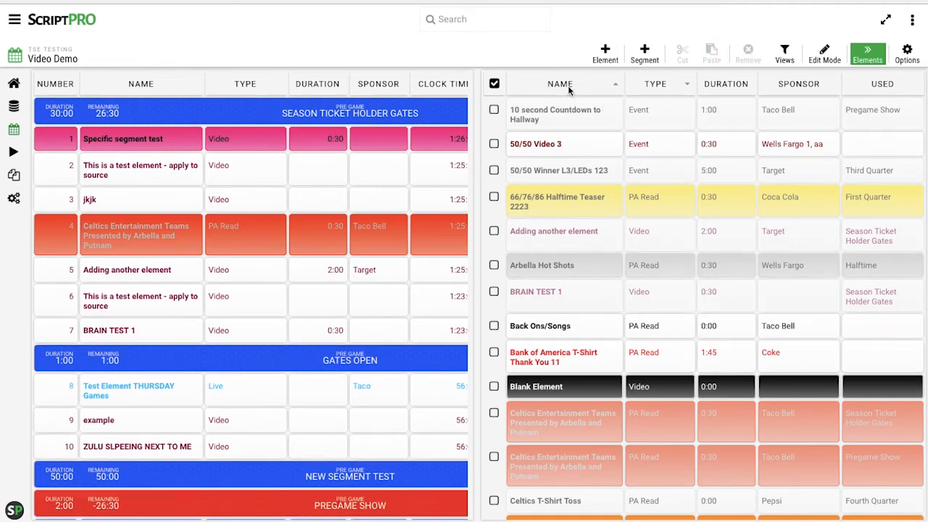
# Sort the elements list by name in descending order and remove the name sort.
pyautogui.click(614, 85)
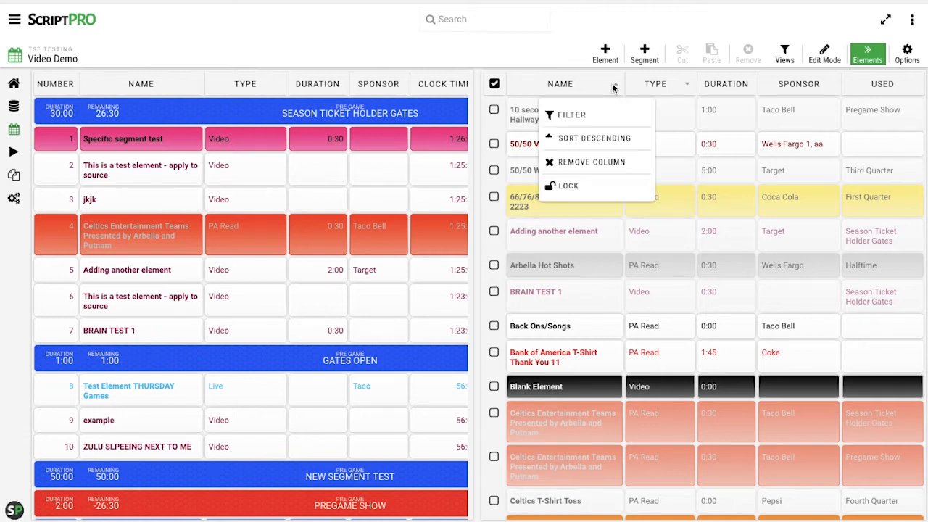
pyautogui.click(578, 138)
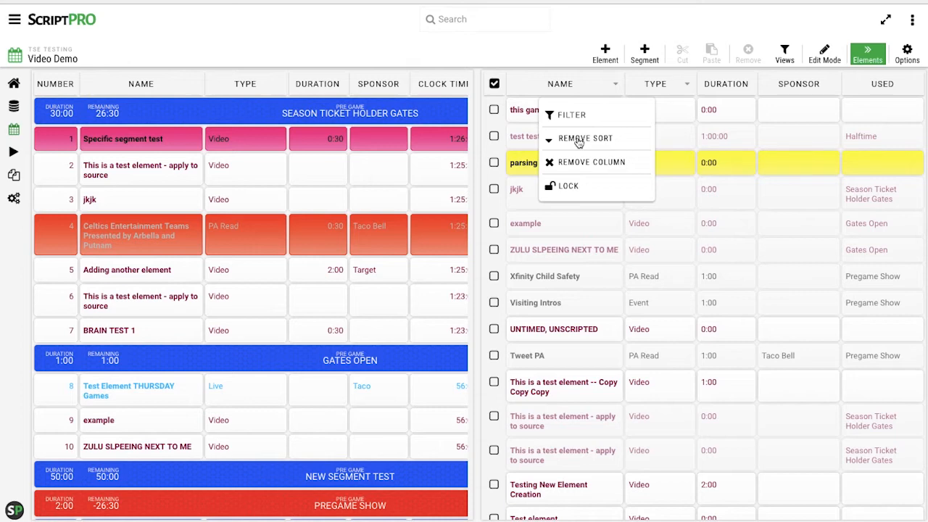
pyautogui.click(578, 139)
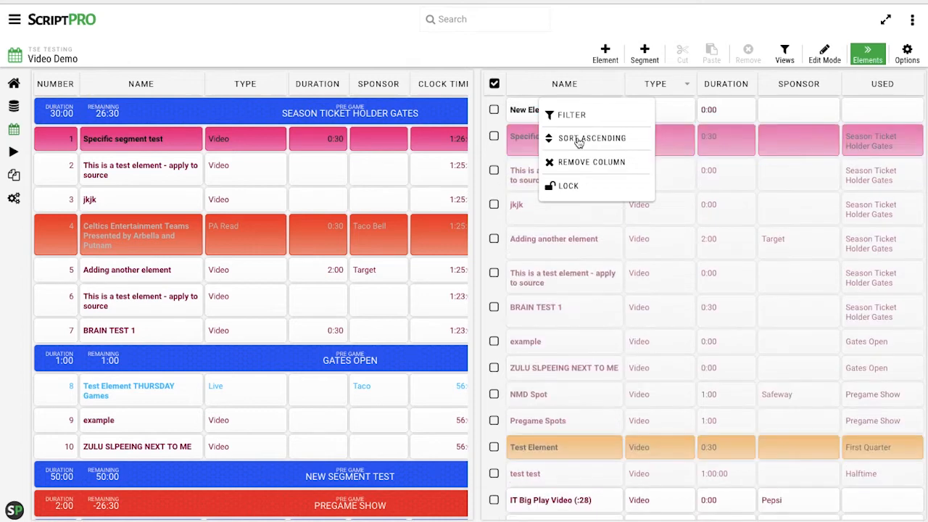
# Filter the elements list's names by "game" and clear the filter again.
pyautogui.click(569, 115)
pyautogui.write('game')
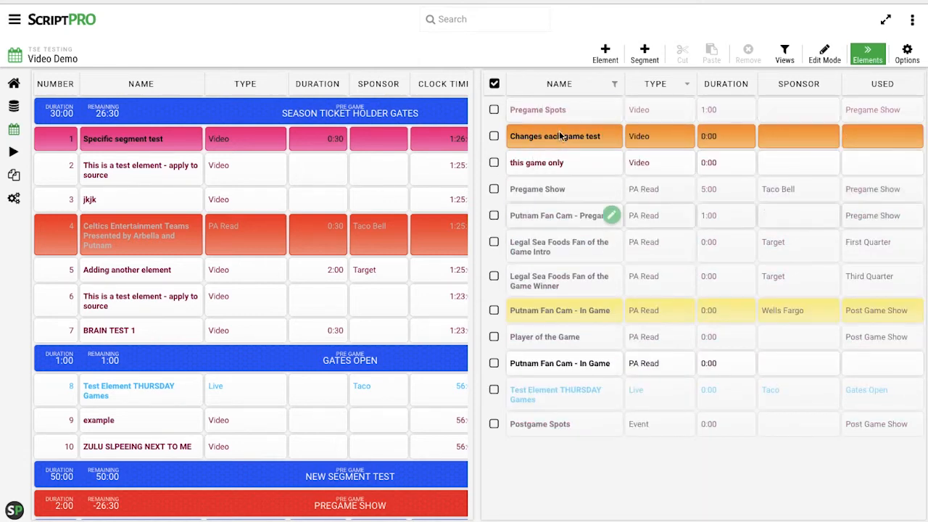
pyautogui.click(612, 82)
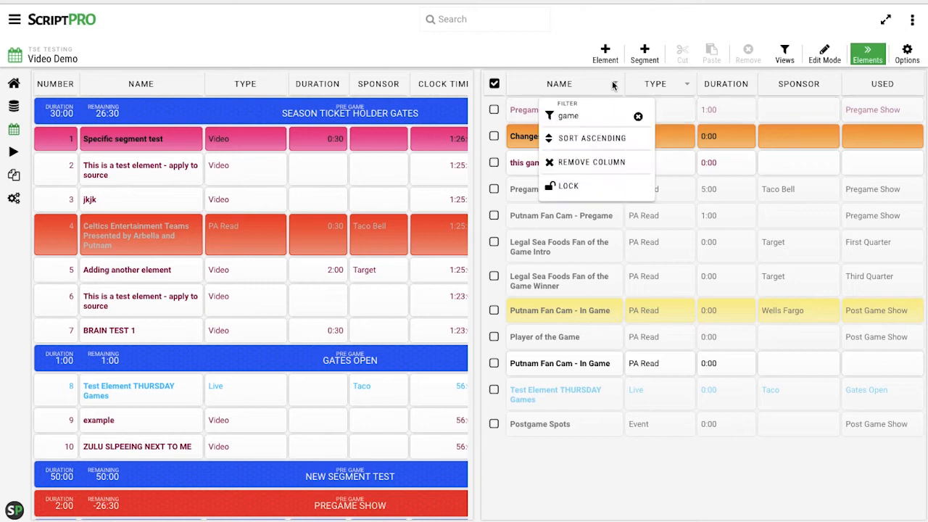
pyautogui.click(638, 117)
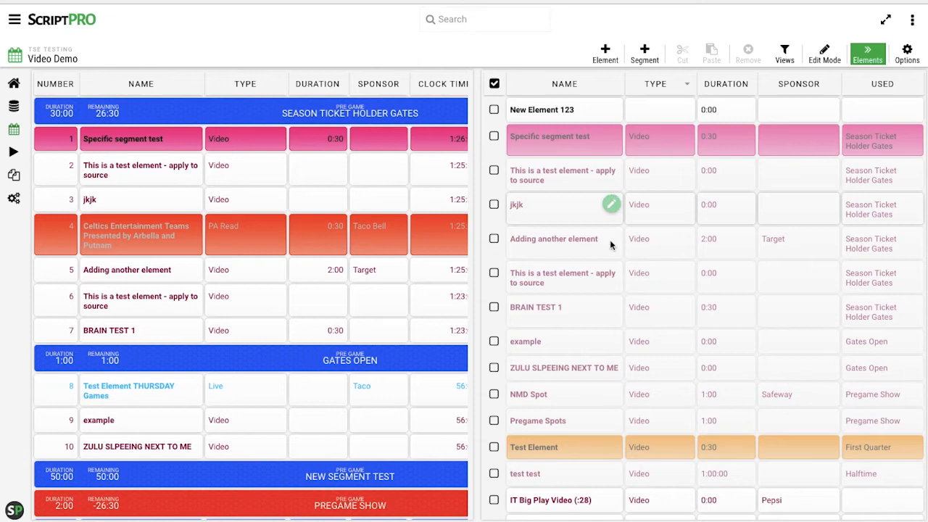
# Look over the used and unused elements, close the elements list and open the schedule's column options.
pyautogui.scroll(-2, 608, 287)
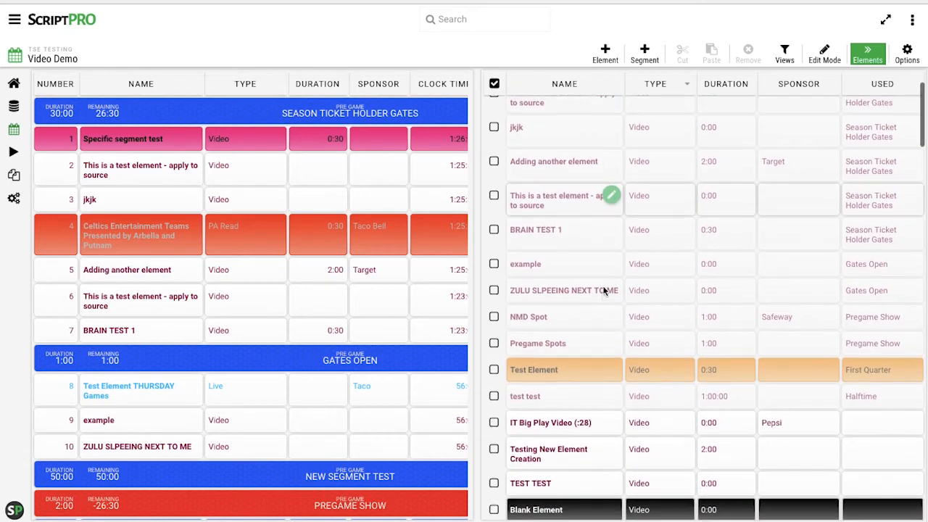
pyautogui.scroll(-1, 603, 292)
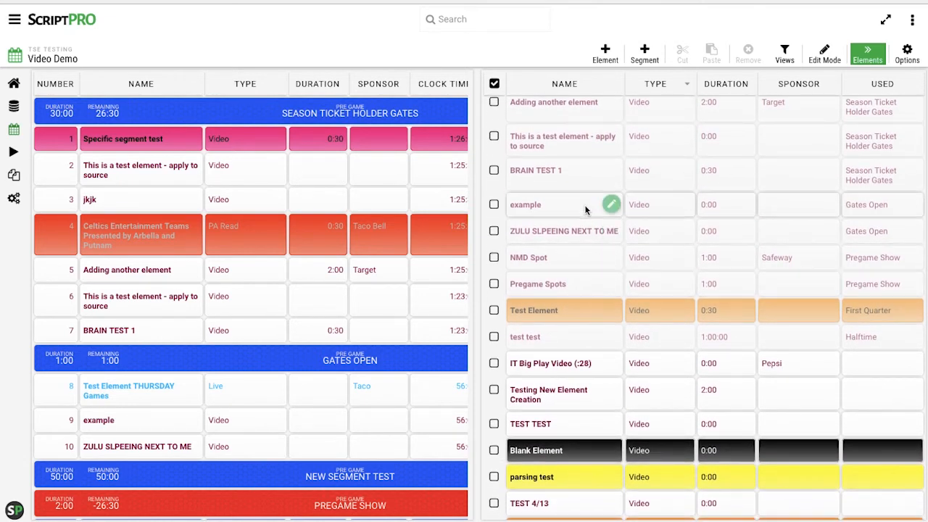
pyautogui.scroll(1, 584, 204)
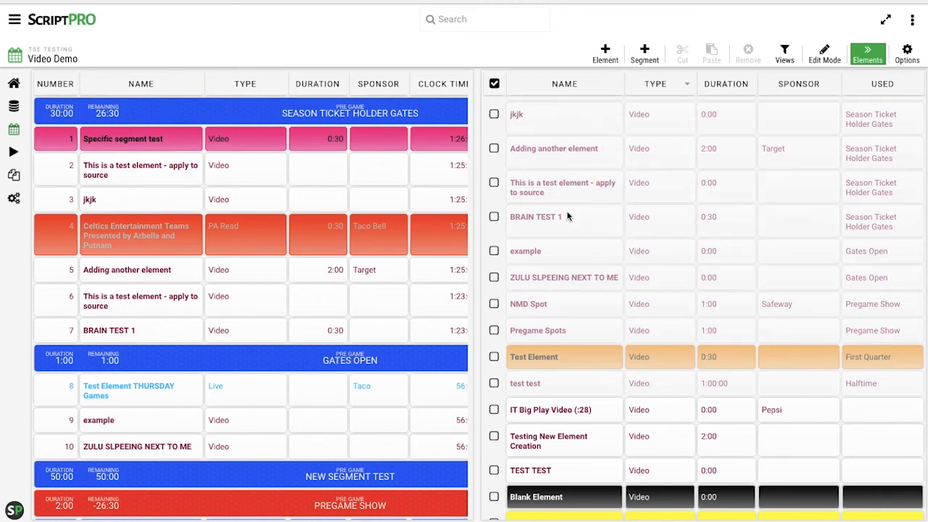
pyautogui.scroll(-3, 568, 218)
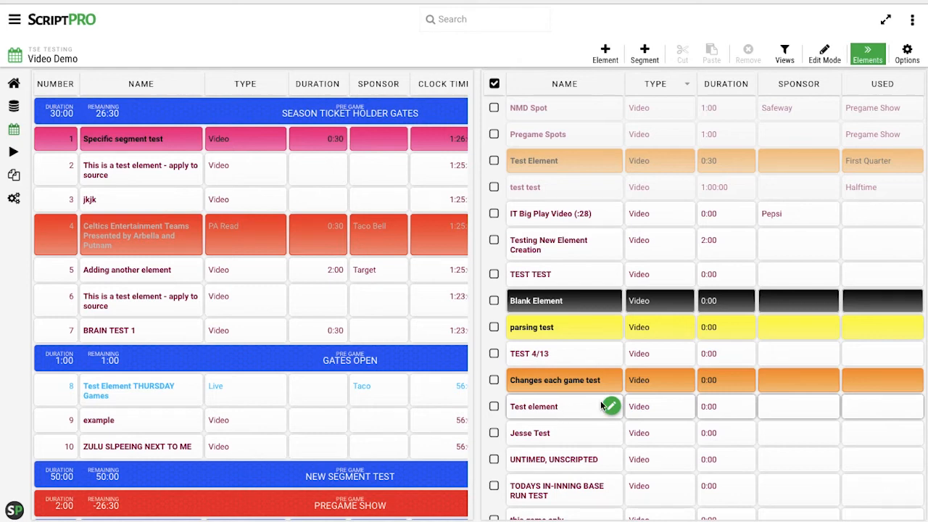
pyautogui.click(860, 60)
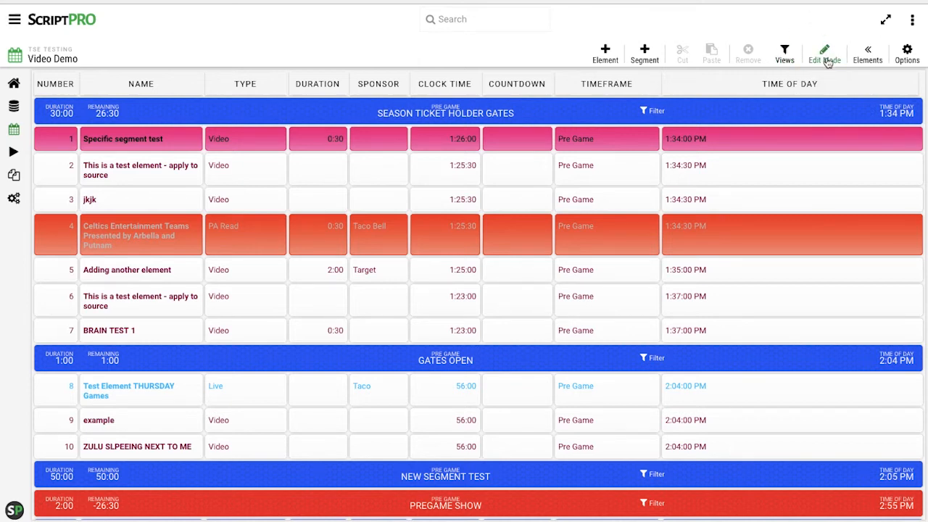
pyautogui.click(905, 57)
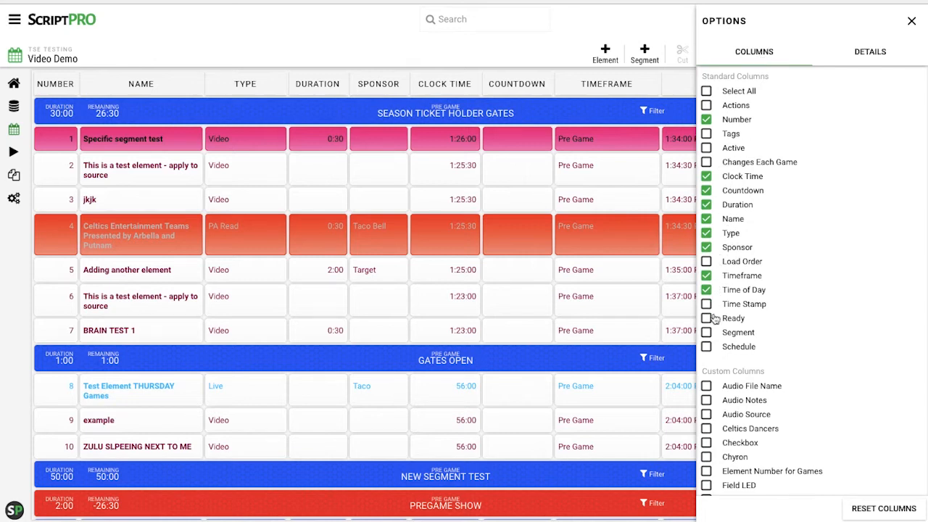
# Add the Audio File Name custom column to the schedule and set the schedule status to Ready.
pyautogui.click(707, 387)
pyautogui.click(912, 23)
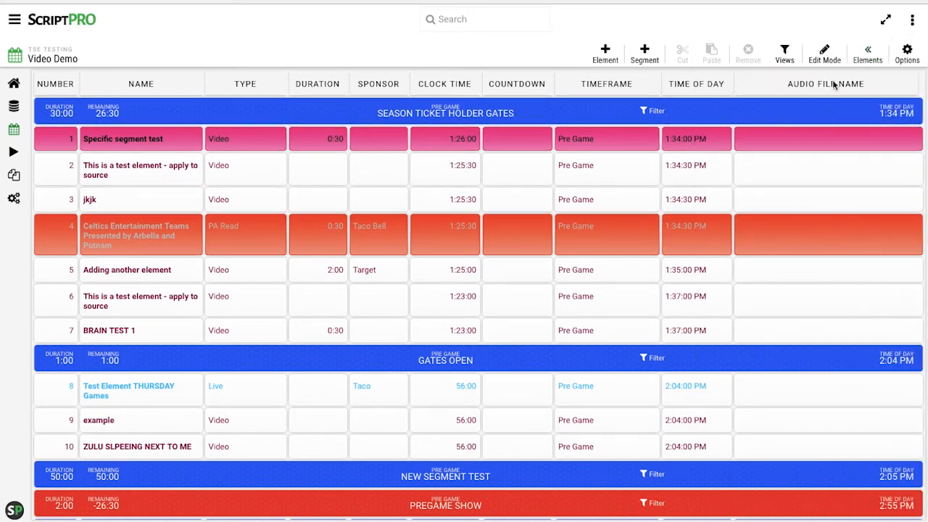
pyautogui.click(912, 51)
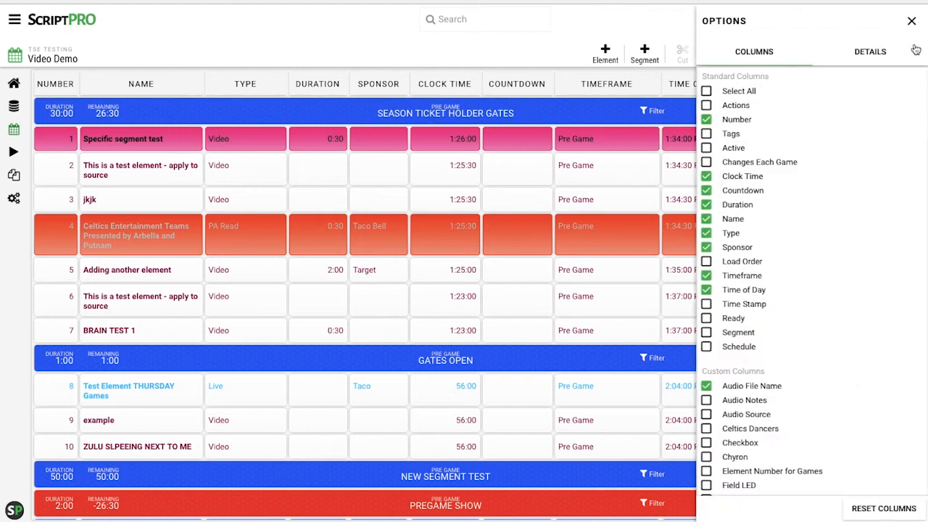
pyautogui.click(870, 53)
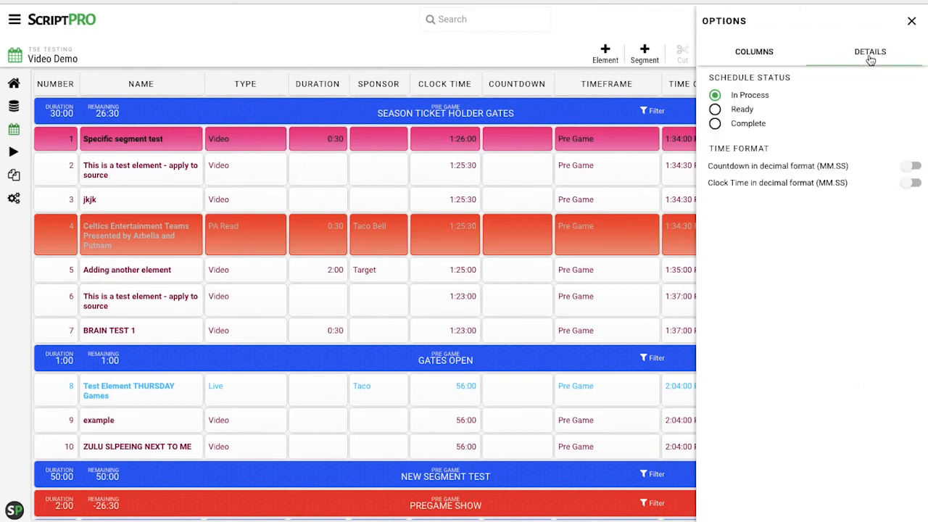
pyautogui.click(736, 113)
pyautogui.click(911, 21)
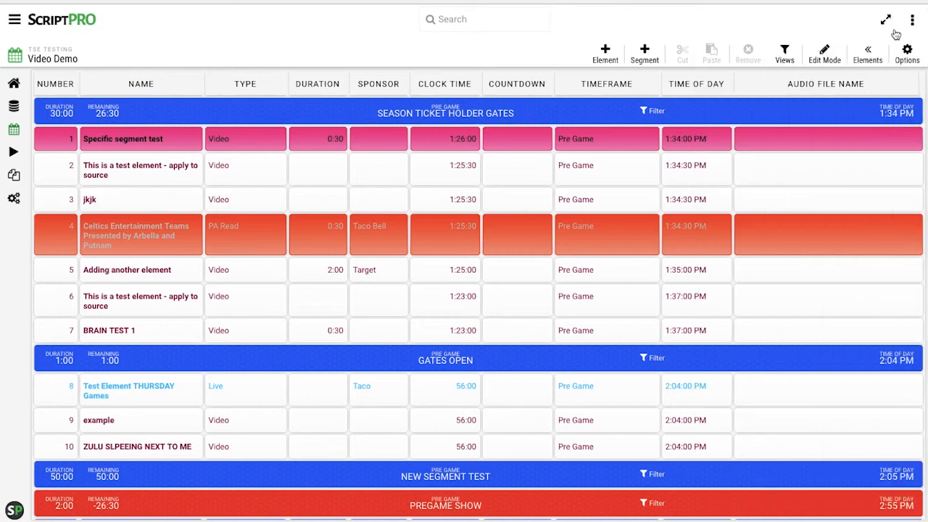
# Move BRAIN TEST 1 into Gates Open after example, and switch the schedule status to In Process and back to Ready.
pyautogui.click(100, 329)
pyautogui.moveTo(113, 329); pyautogui.dragTo(107, 425)
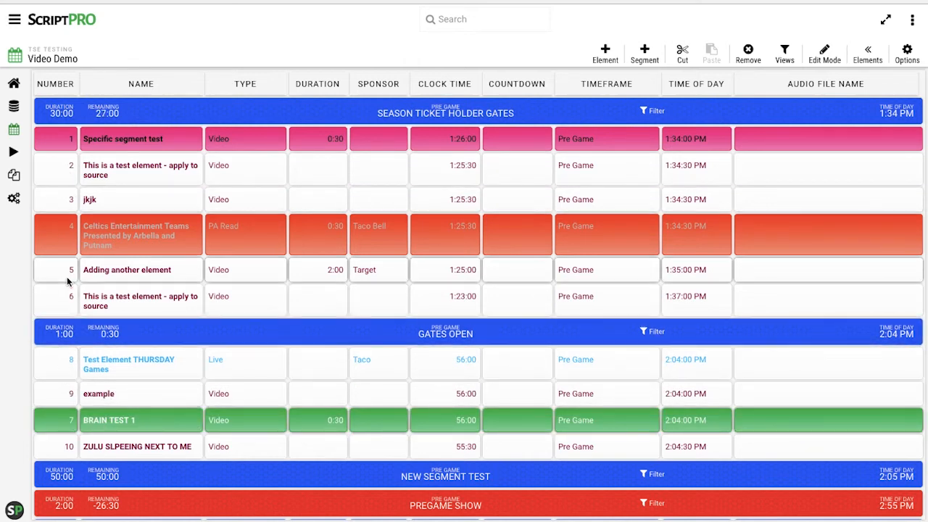
pyautogui.click(908, 54)
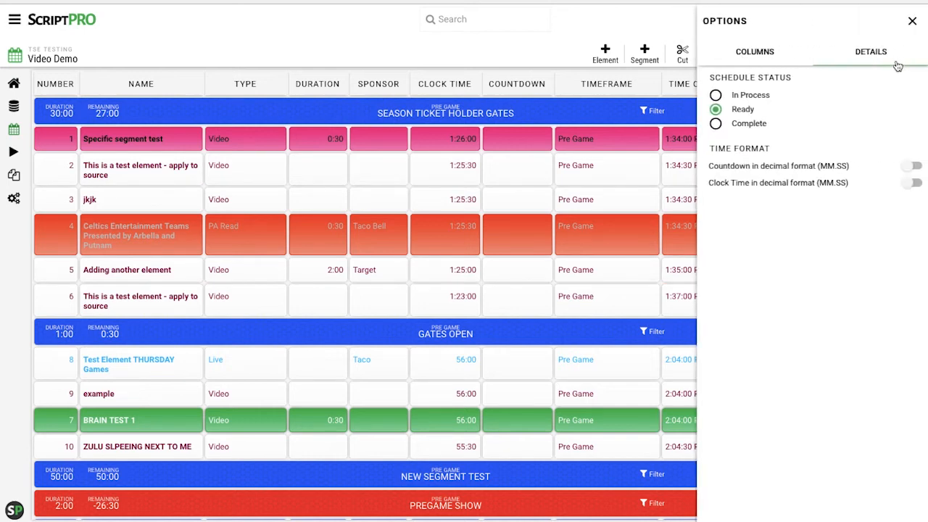
pyautogui.click(751, 100)
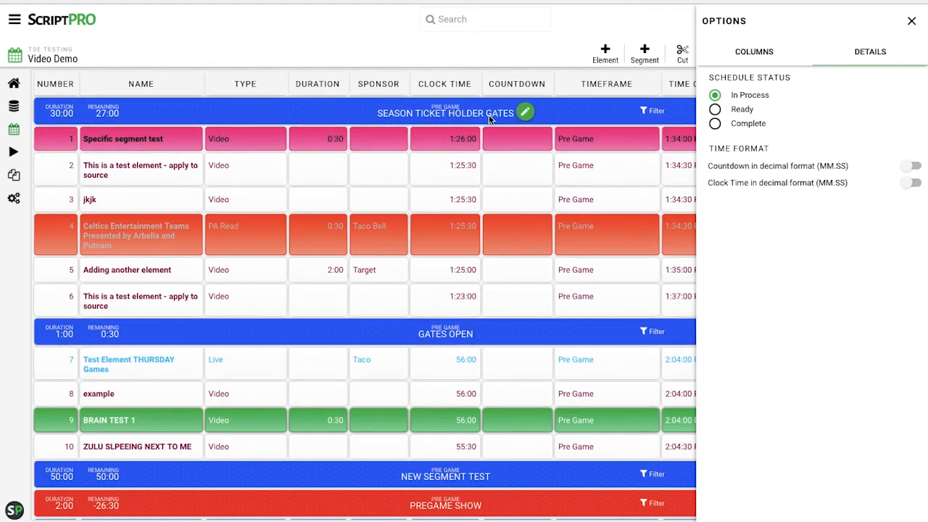
pyautogui.click(746, 116)
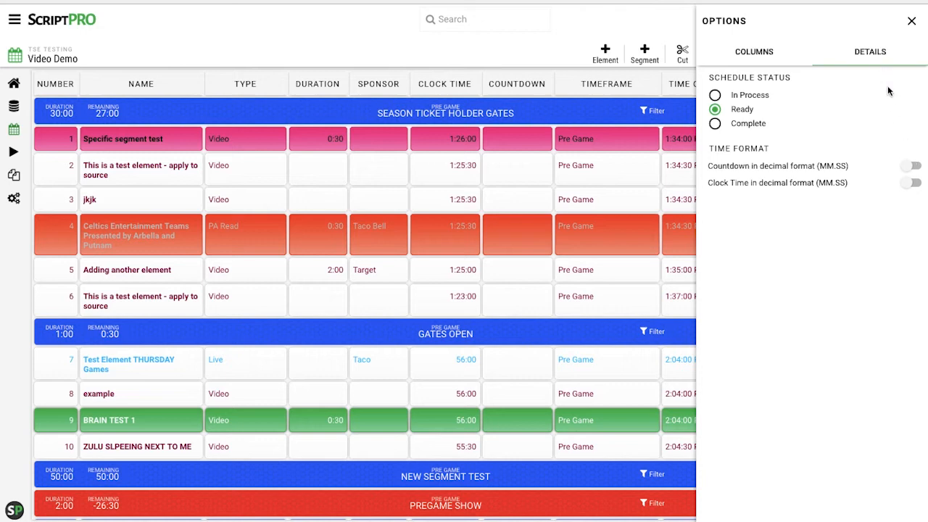
# Turn the decimal formats for Countdown and Clock Time on and off again, and close the options.
pyautogui.click(914, 168)
pyautogui.click(913, 185)
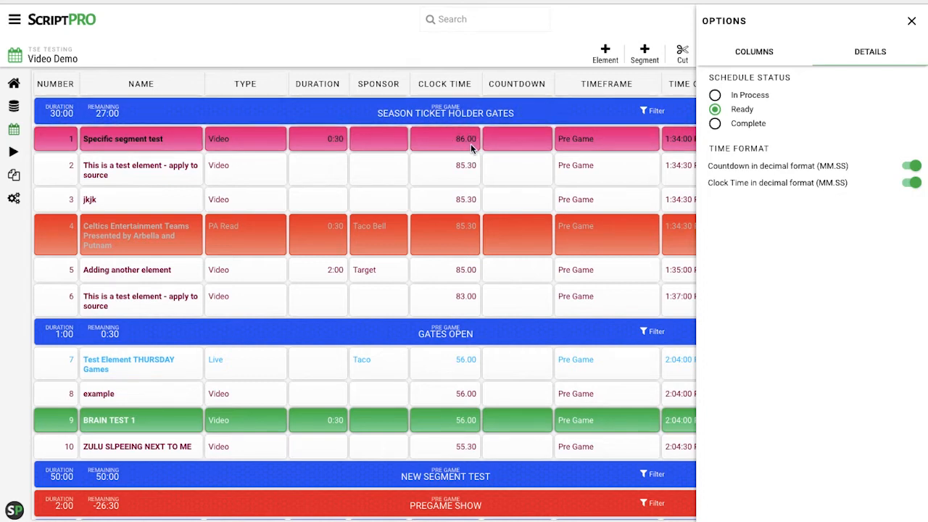
pyautogui.click(911, 167)
pyautogui.click(909, 183)
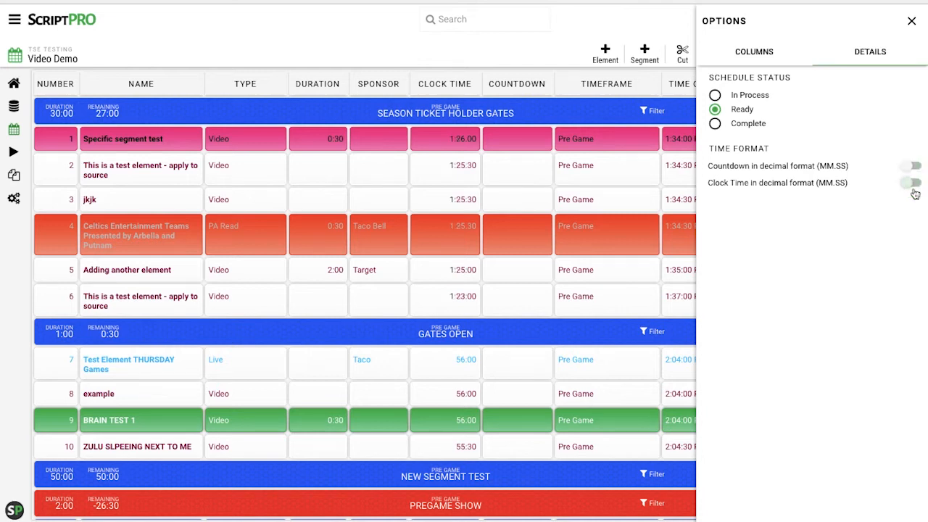
pyautogui.click(912, 21)
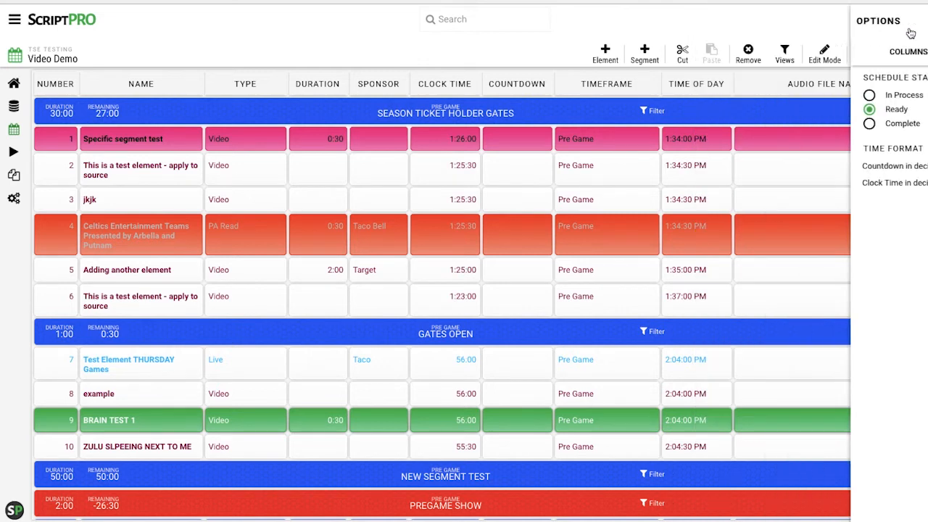
# Fill in a new segment named Test Segment, check where it can be inserted, and cancel it.
pyautogui.click(646, 57)
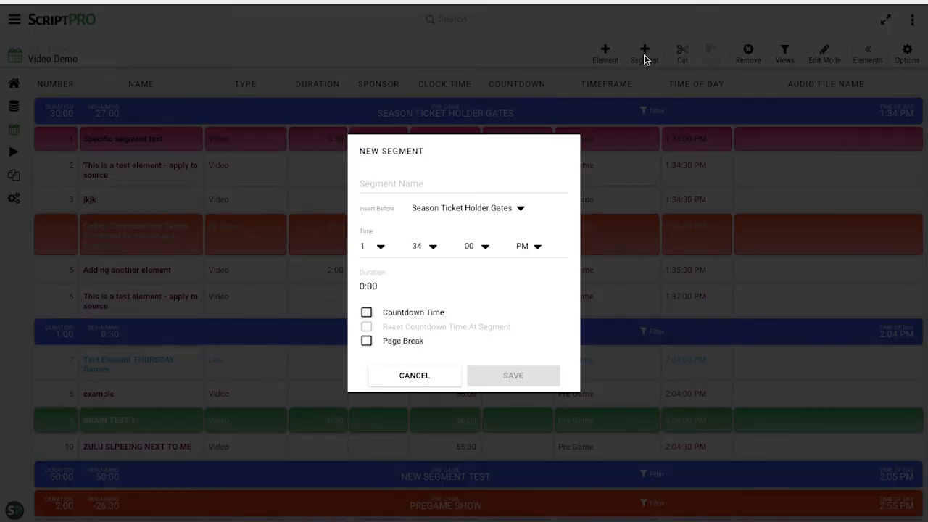
pyautogui.click(441, 189)
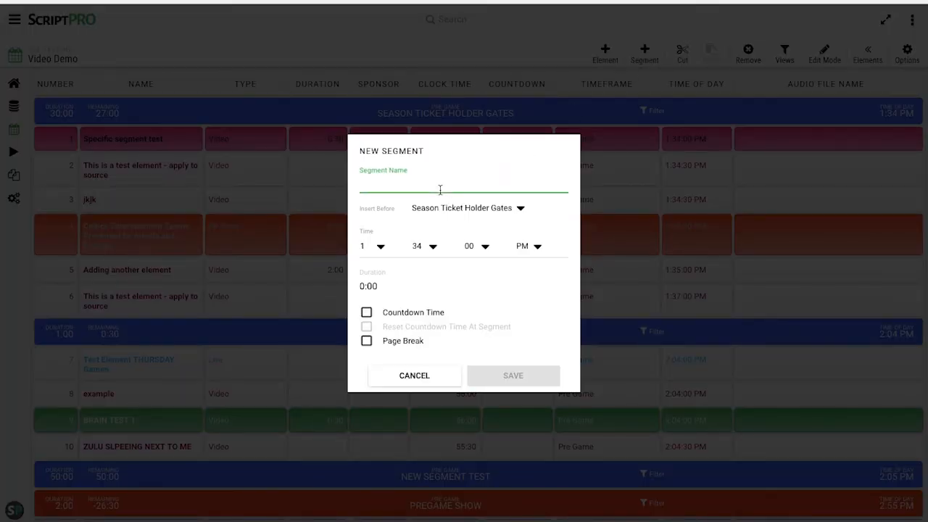
pyautogui.write('Test Segme')
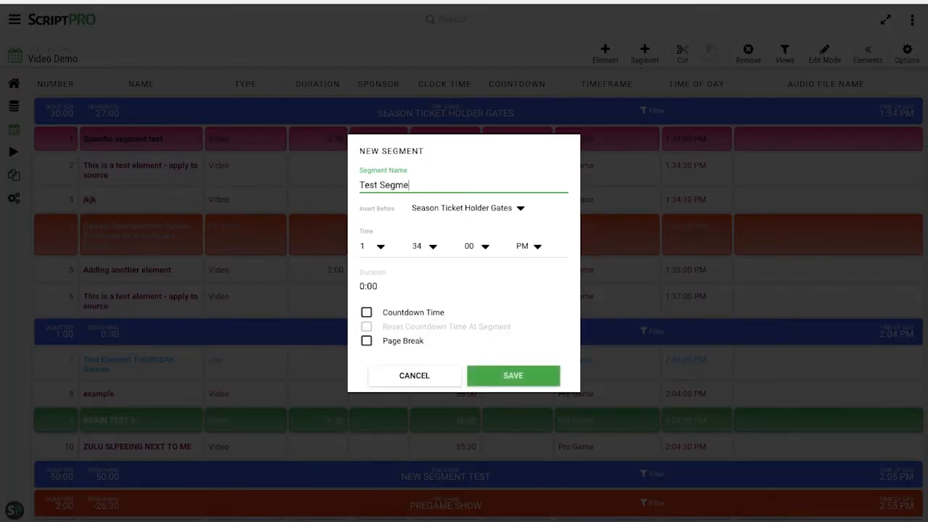
pyautogui.click(482, 210)
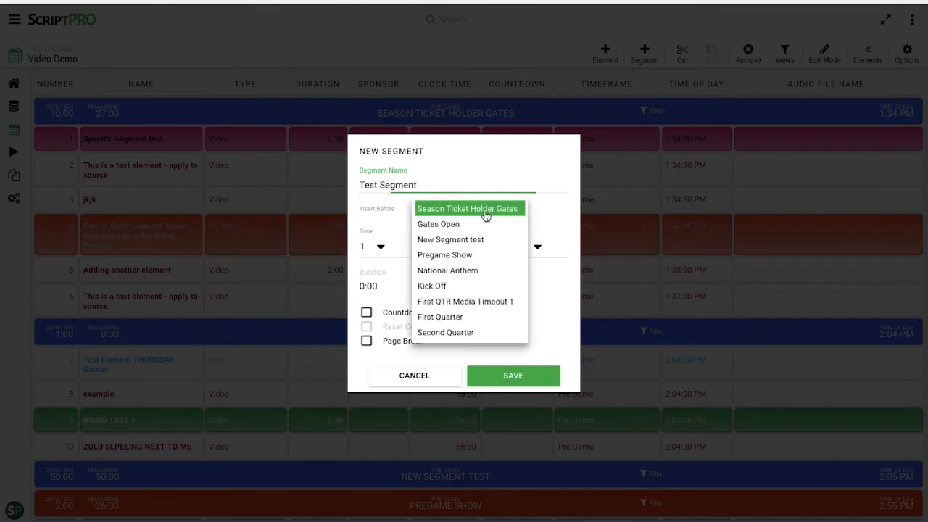
pyautogui.click(549, 290)
pyautogui.click(433, 376)
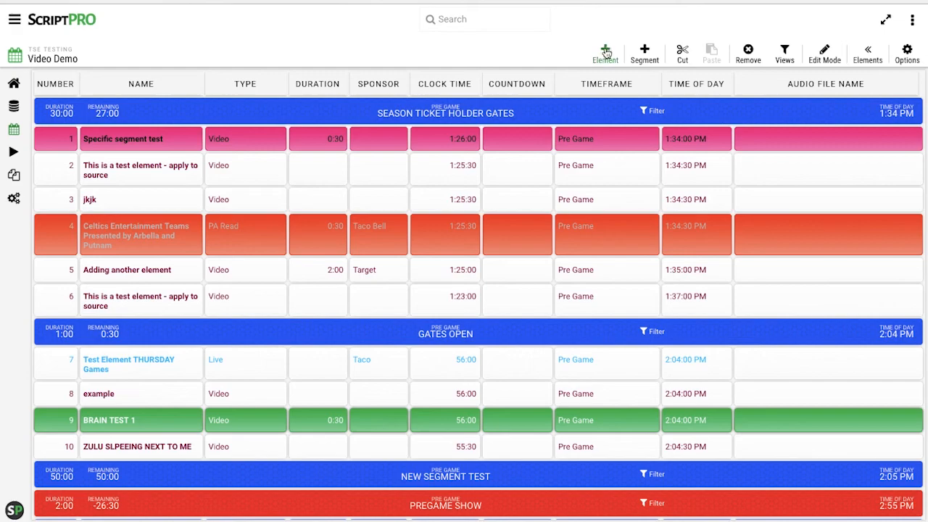
# Create a video element named Test Element at the end of Season Ticket Holder Gates.
pyautogui.click(606, 54)
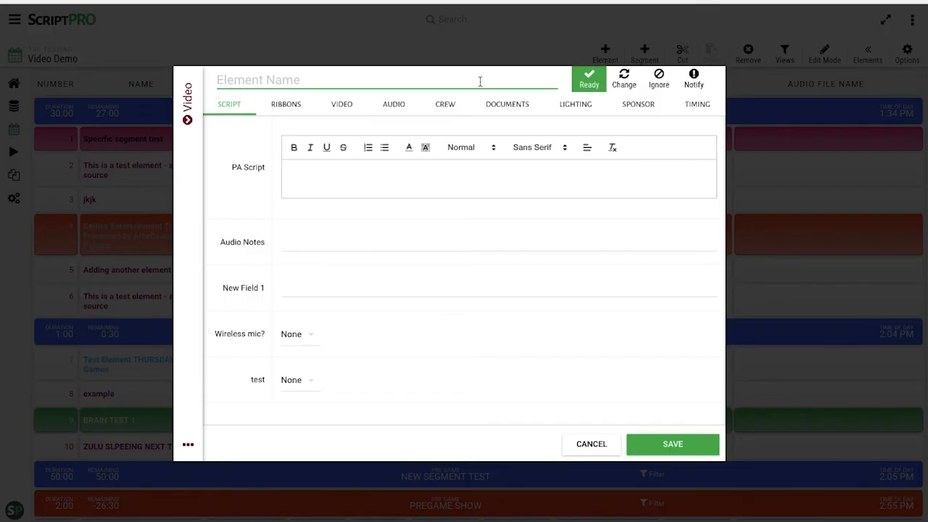
pyautogui.write('Test Element')
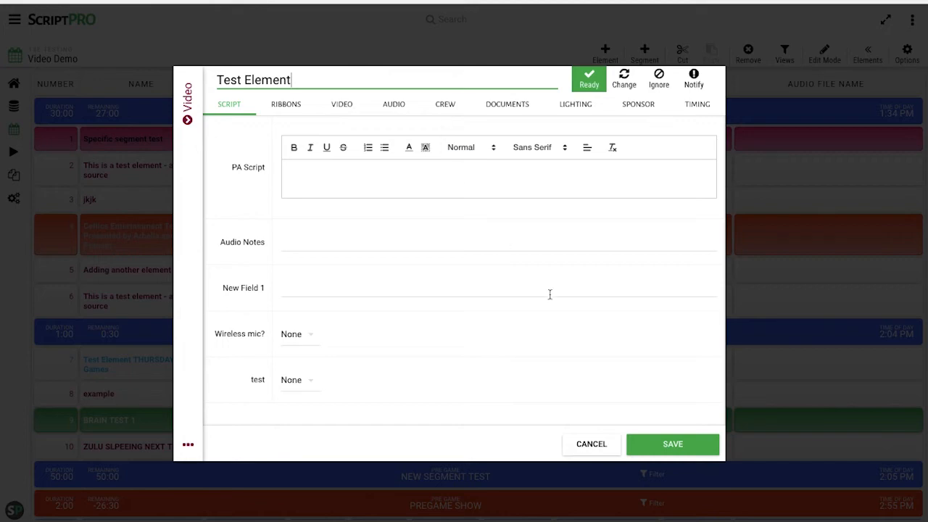
pyautogui.click(676, 449)
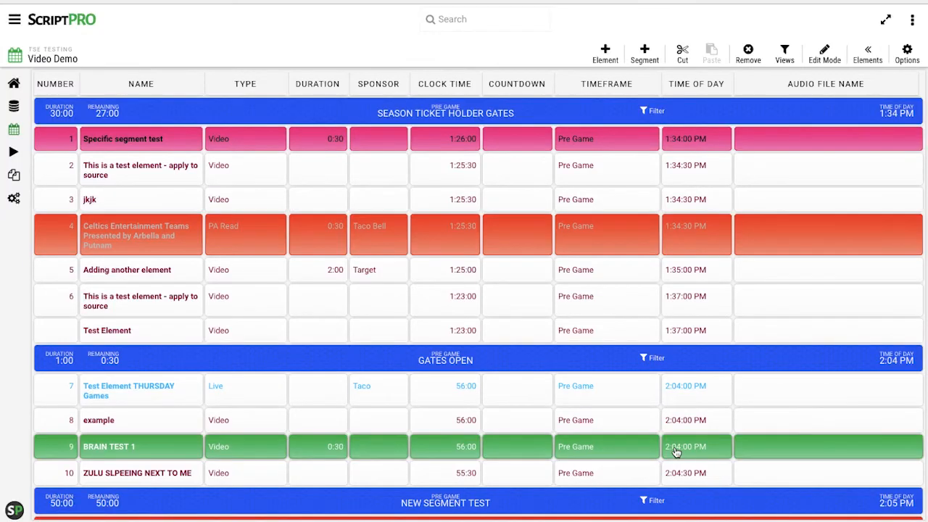
# Save the schedule's Test Element to the elements list and close its editor.
pyautogui.click(158, 334)
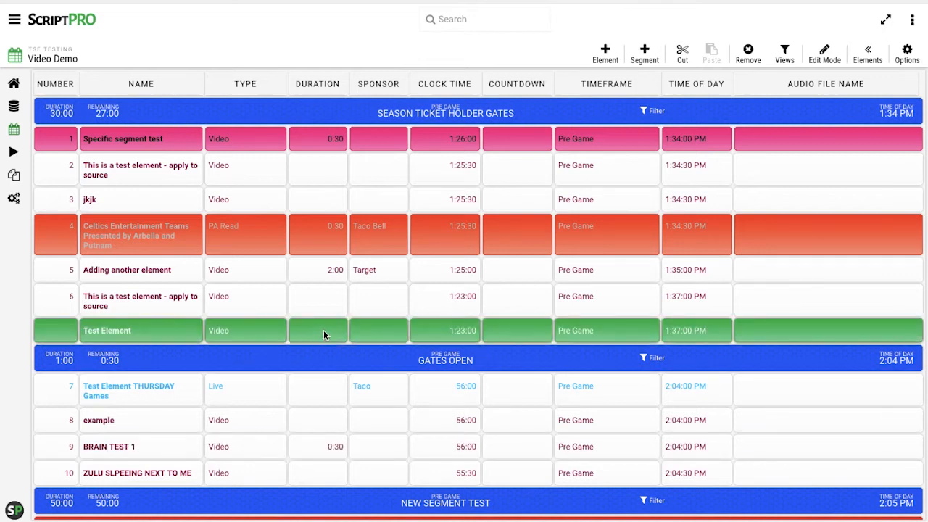
pyautogui.click(189, 332)
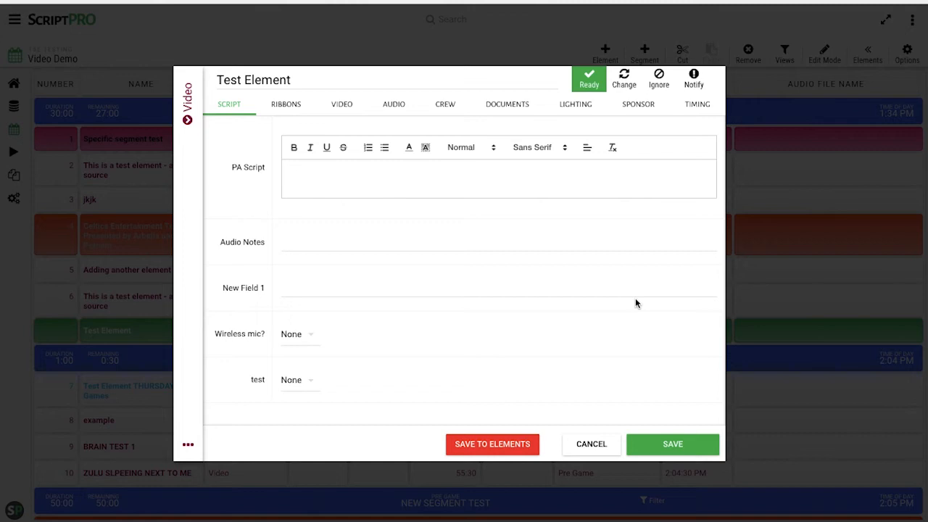
pyautogui.click(500, 445)
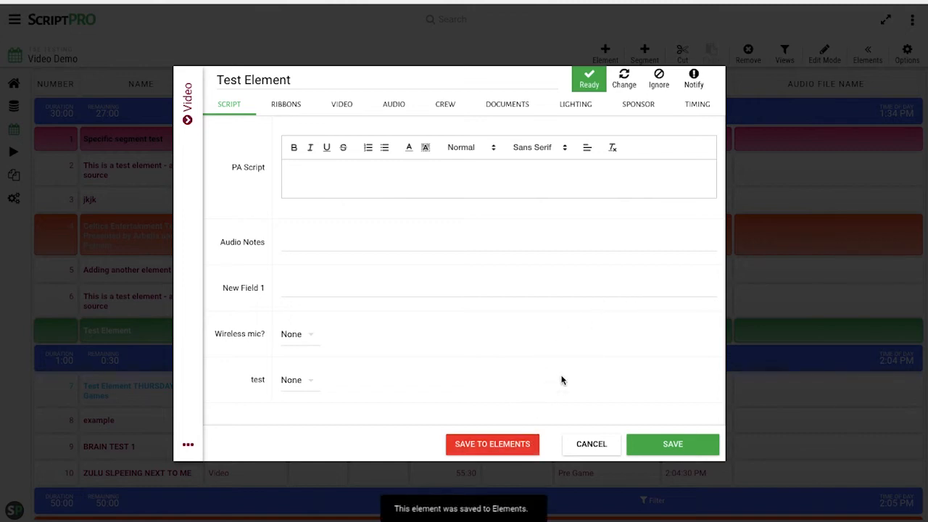
pyautogui.click(591, 444)
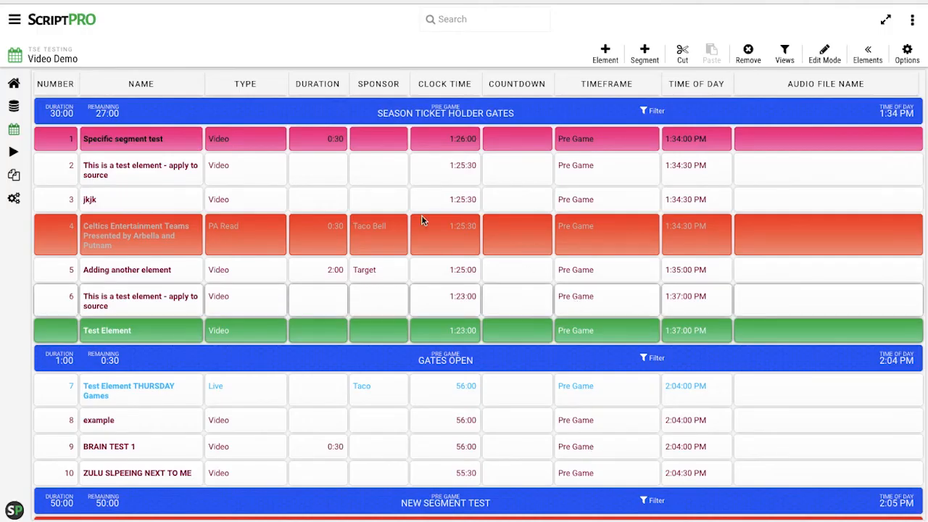
# Open the schedule's live run view and mark Specific segment test, Adding another element, item 6 and Test Element as done.
pyautogui.click(14, 154)
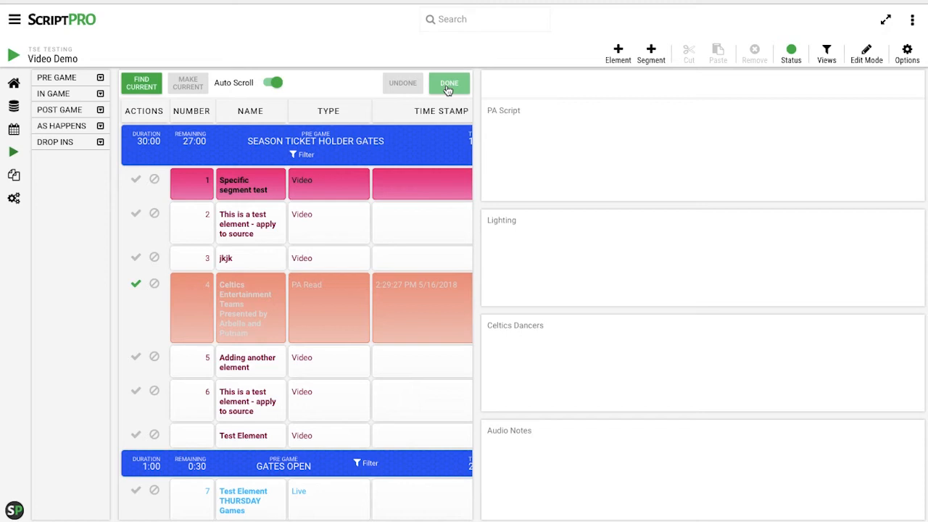
pyautogui.click(414, 187)
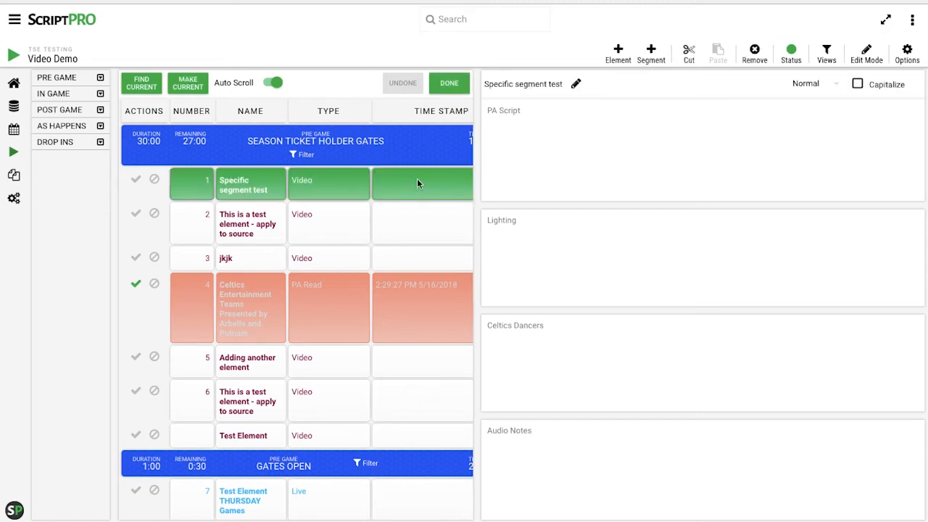
pyautogui.click(449, 85)
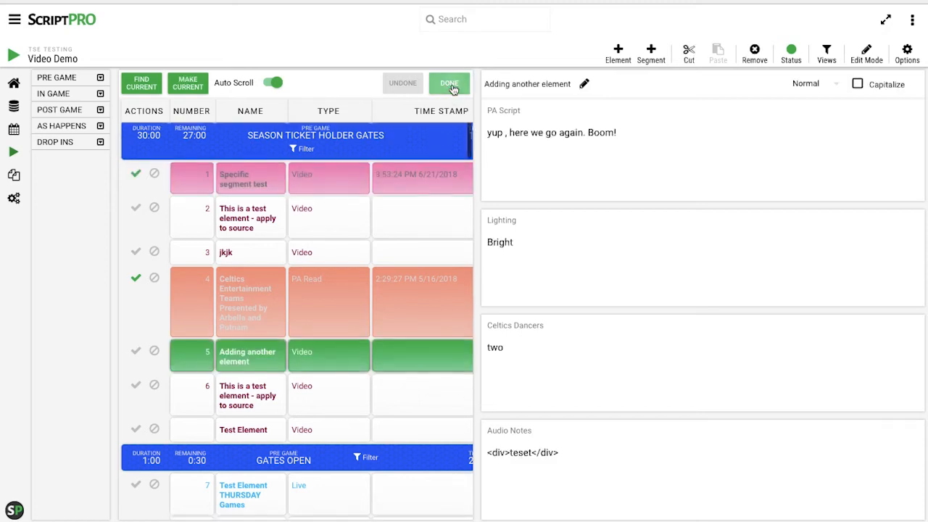
pyautogui.click(450, 84)
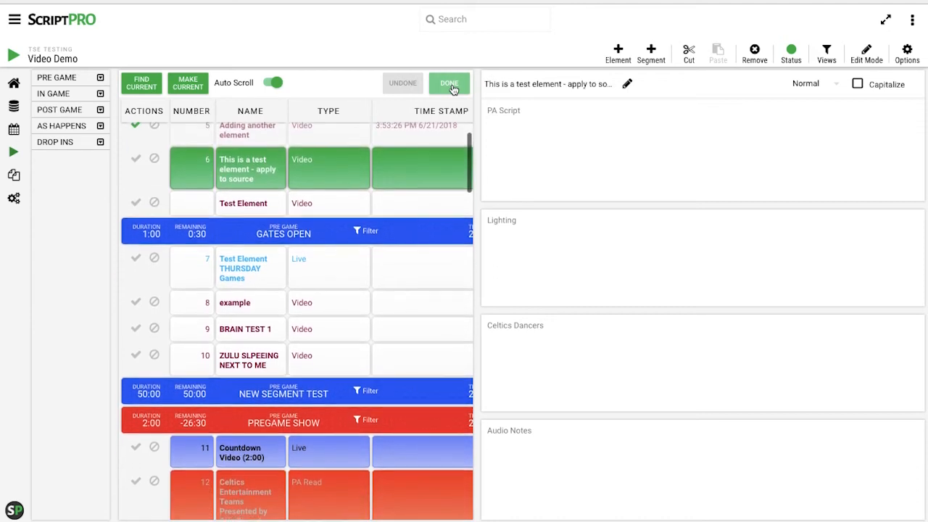
pyautogui.click(450, 85)
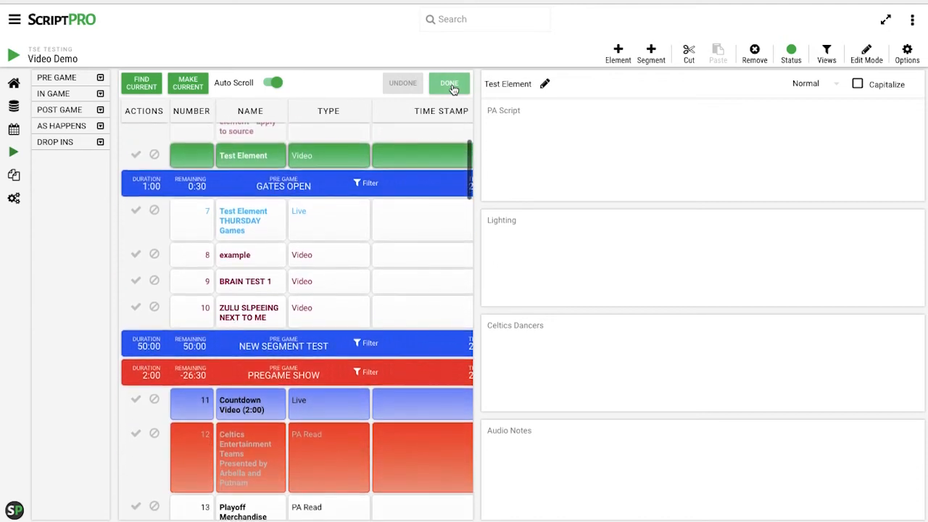
pyautogui.click(450, 84)
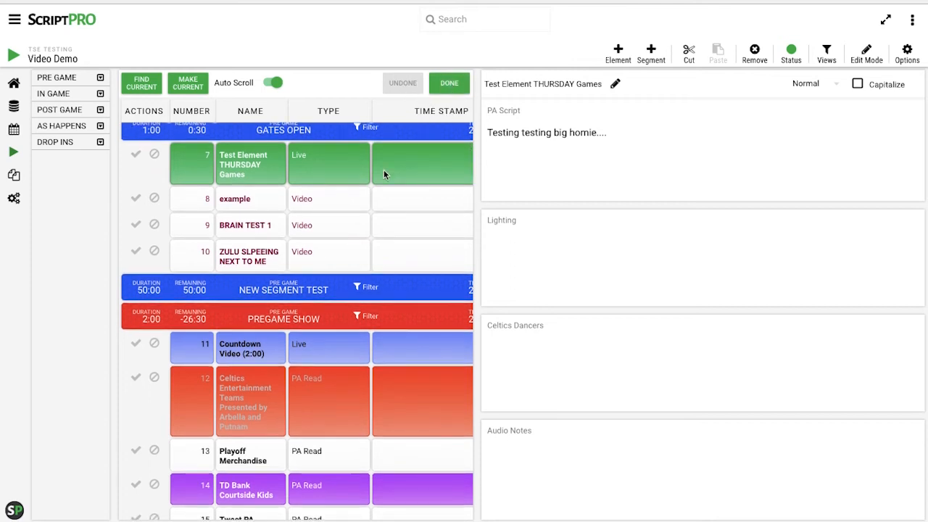
# Move example above Test Element THURSDAY Games in Gates Open, and mark the pair done and undone again.
pyautogui.moveTo(398, 170)
pyautogui.mouseDown()
pyautogui.moveTo(395, 212)
pyautogui.moveTo(399, 174)
pyautogui.mouseUp()
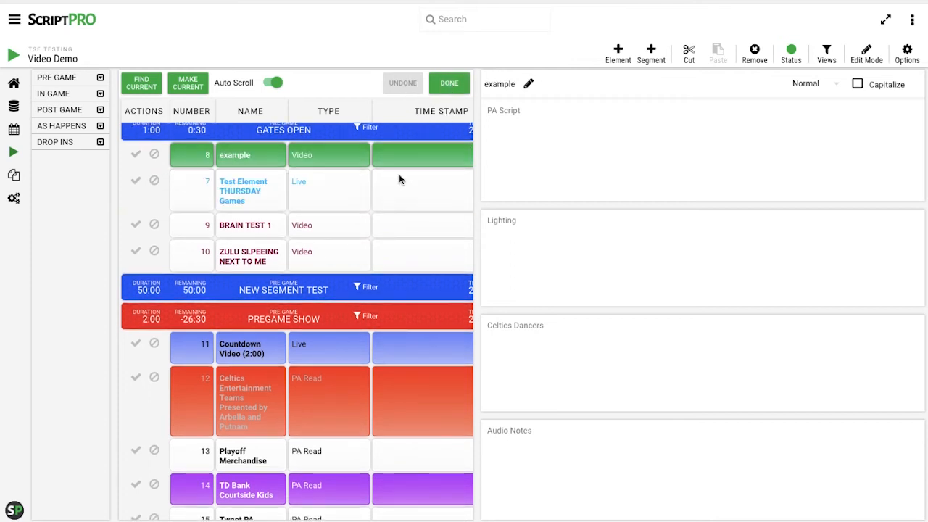
pyautogui.click(454, 90)
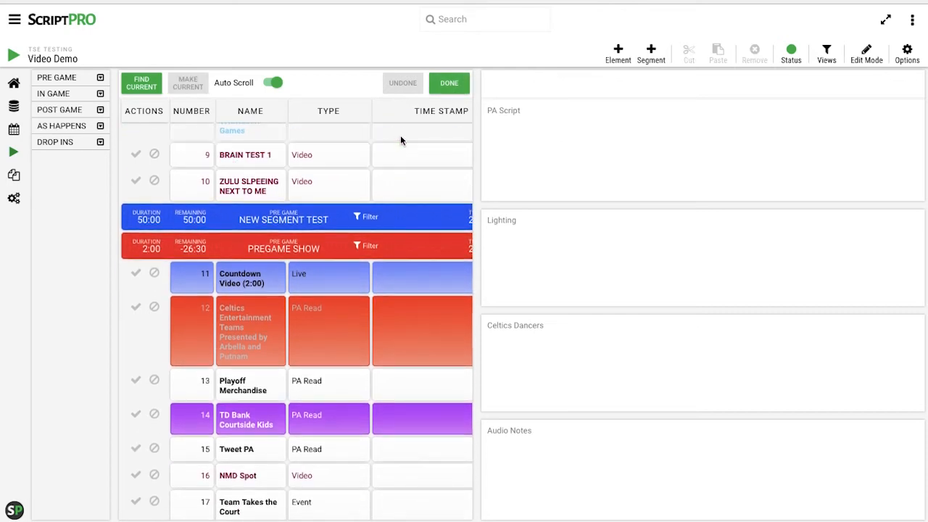
pyautogui.click(400, 136)
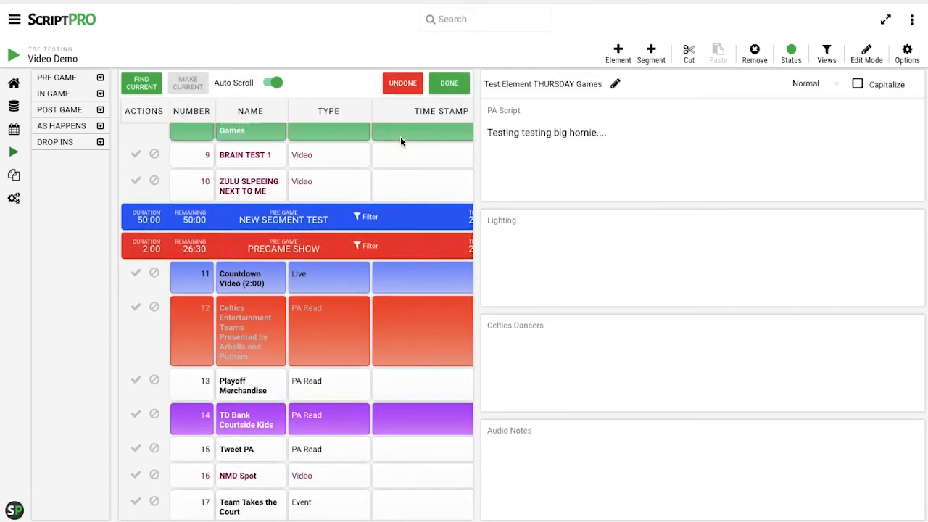
pyautogui.click(406, 81)
# Select the completed item 6 in Season Ticket Holder Gates and apply Done to it again.
pyautogui.scroll(2, 389, 207)
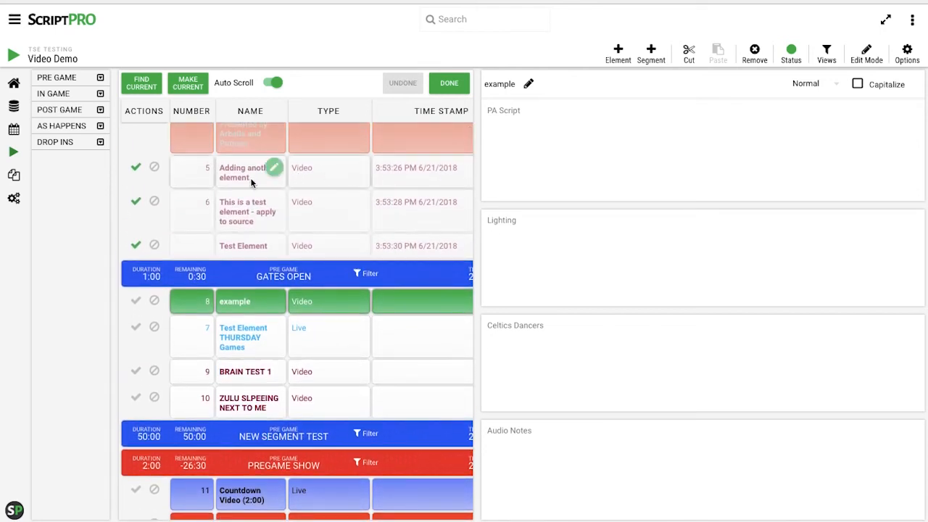
pyautogui.click(248, 211)
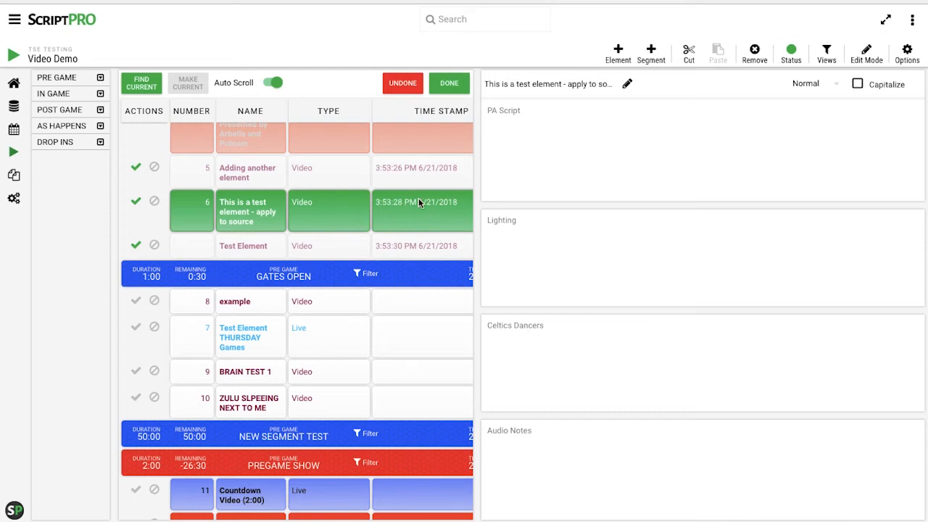
pyautogui.click(449, 85)
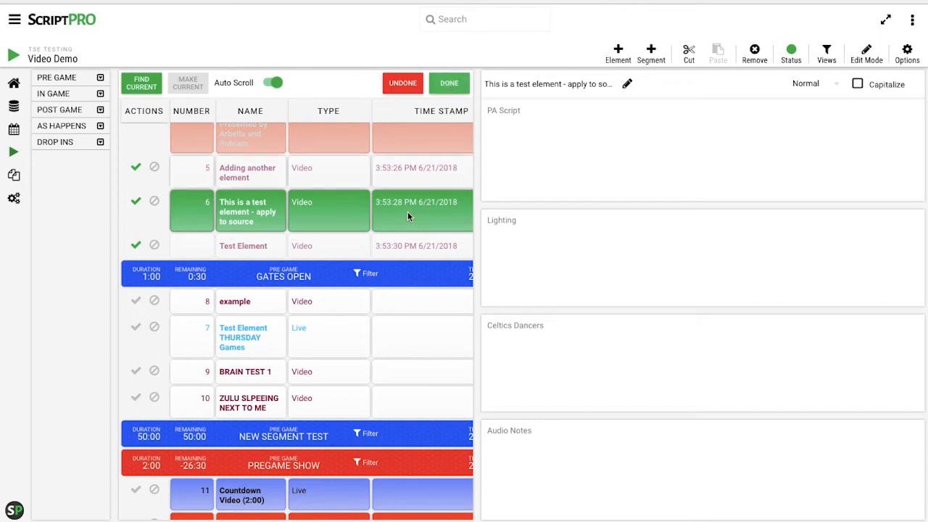
# Mark the already completed element 6 in the live schedule as done a second time.
pyautogui.click(449, 85)
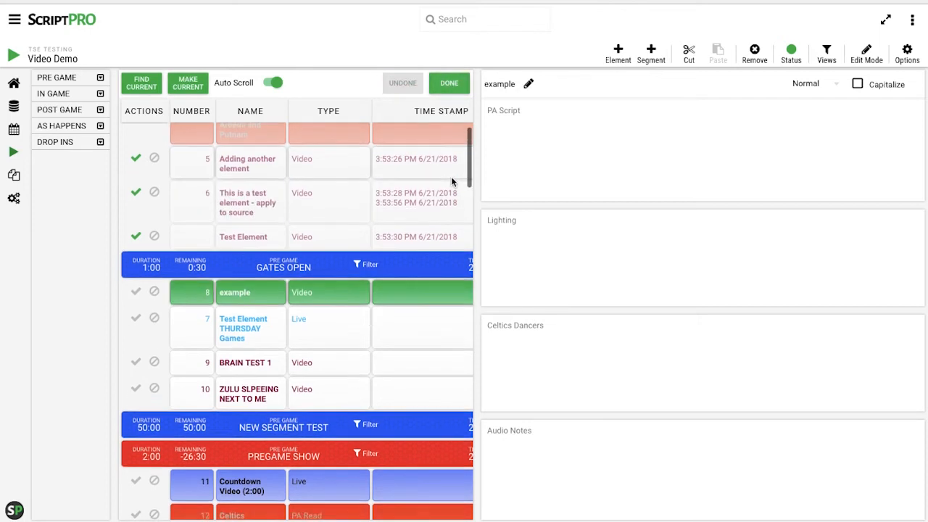
pyautogui.scroll(2, 434, 247)
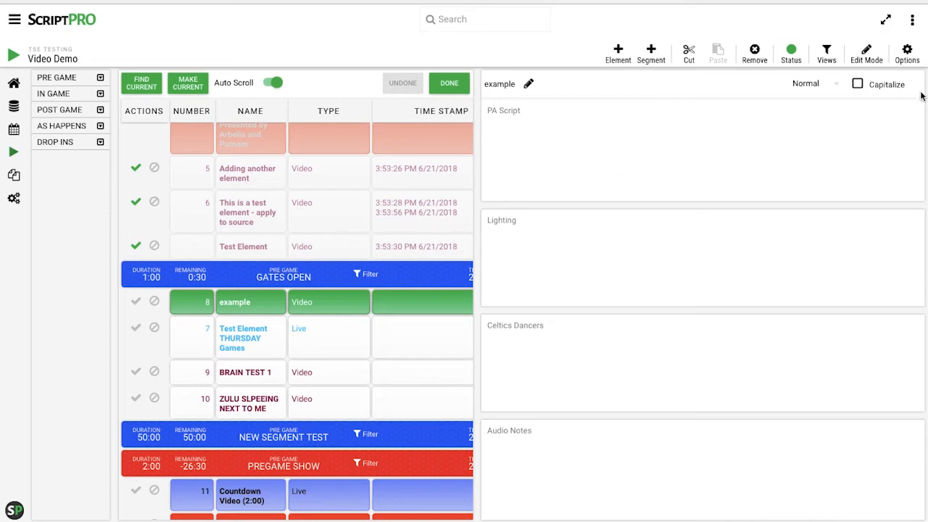
# Open the live view options and switch Show Gametime Queue off and back on.
pyautogui.click(907, 52)
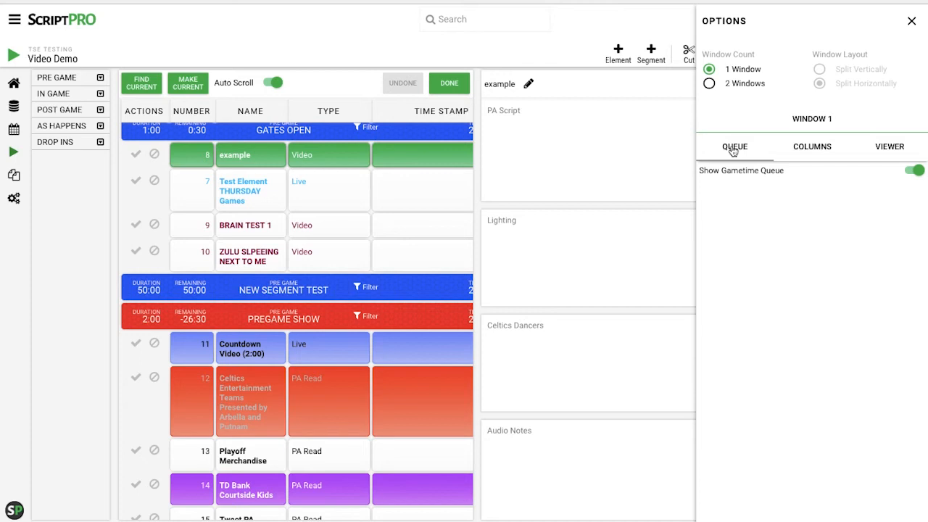
pyautogui.click(914, 171)
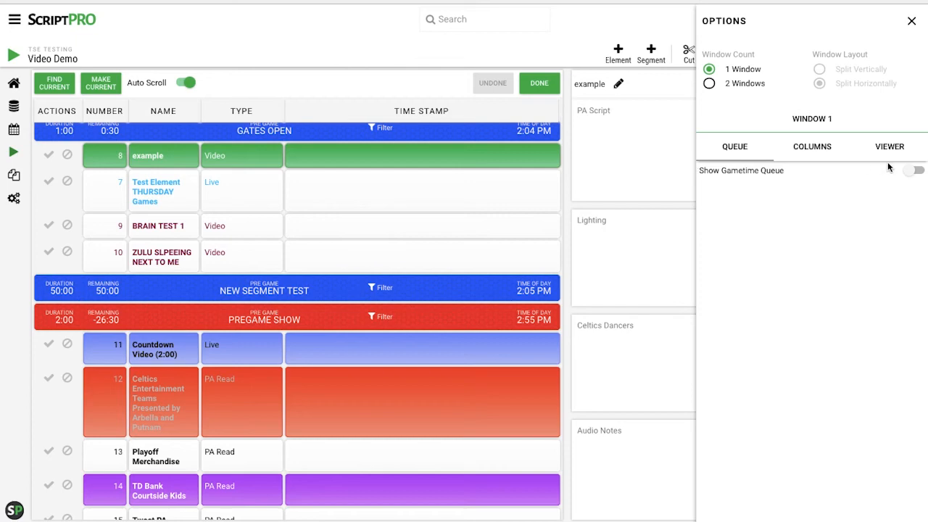
pyautogui.click(914, 171)
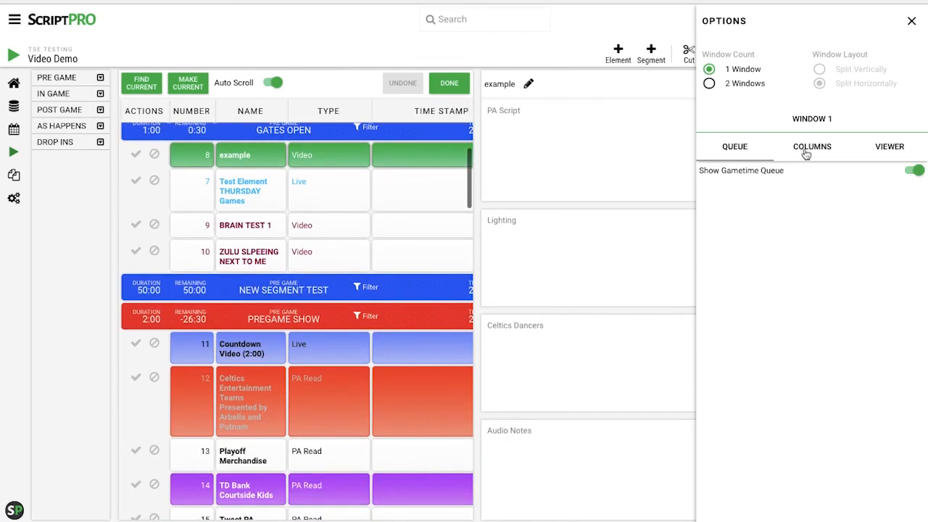
# Show the custom Audio File Name column, narrow the schedule pane slightly, and hide that column again.
pyautogui.click(805, 151)
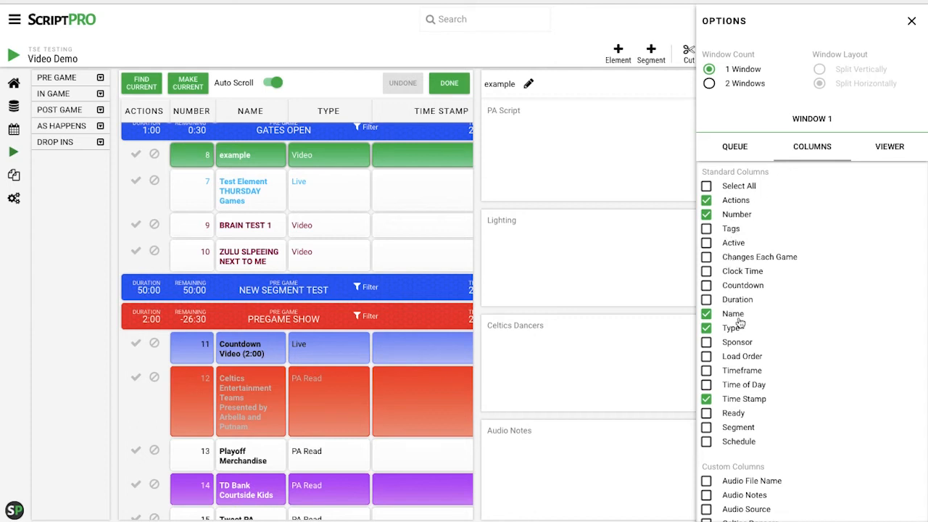
pyautogui.scroll(-3, 801, 333)
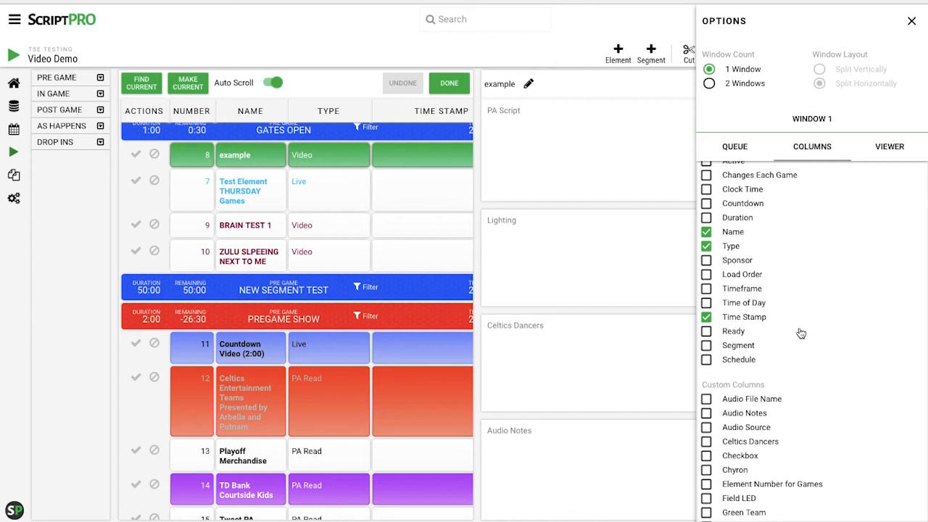
pyautogui.click(770, 403)
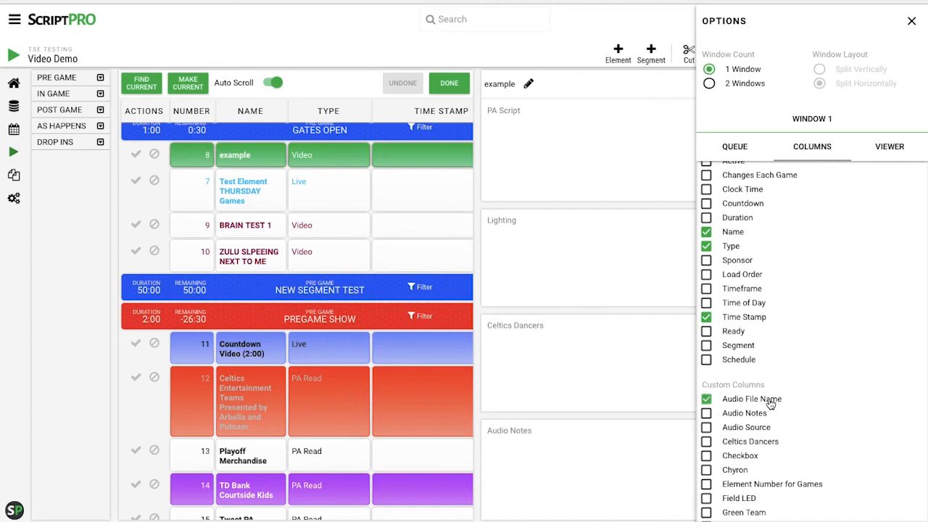
pyautogui.moveTo(475, 115)
pyautogui.mouseDown()
pyautogui.moveTo(569, 109)
pyautogui.moveTo(464, 107)
pyautogui.mouseUp()
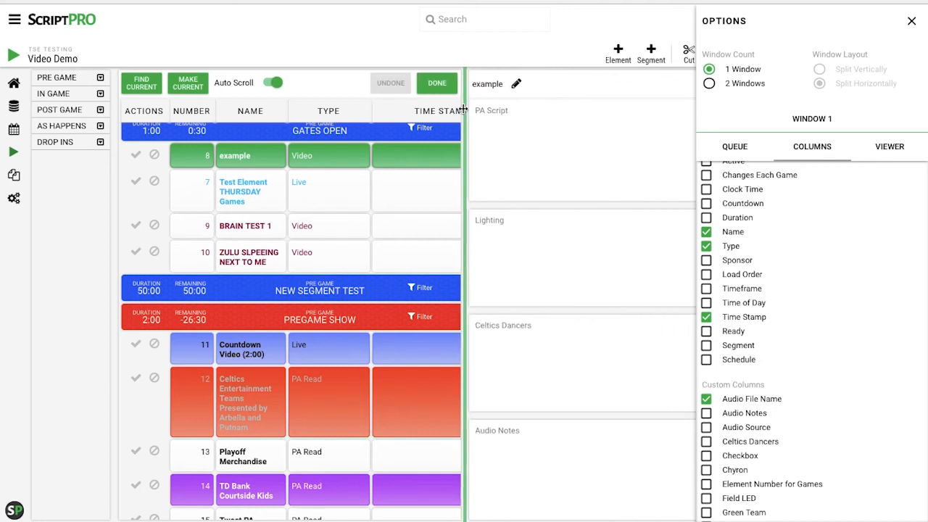
pyautogui.click(721, 403)
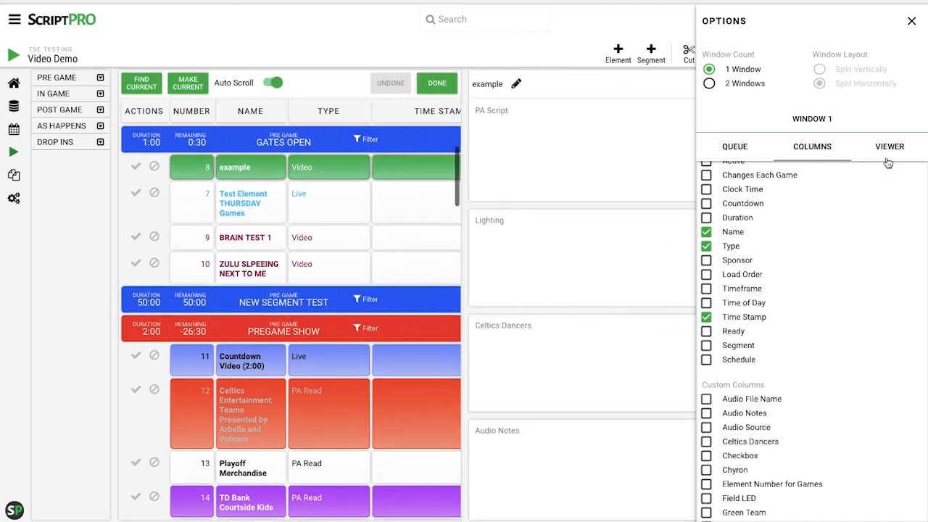
# Limit the viewer to PA Script by hiding Lighting, Celtics Dancers and Audio Notes, and close the options.
pyautogui.click(891, 150)
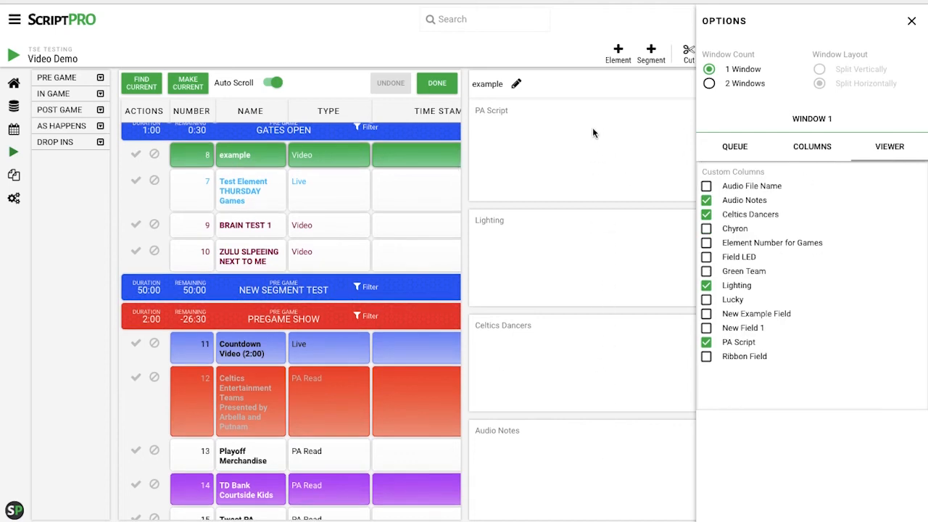
pyautogui.click(707, 289)
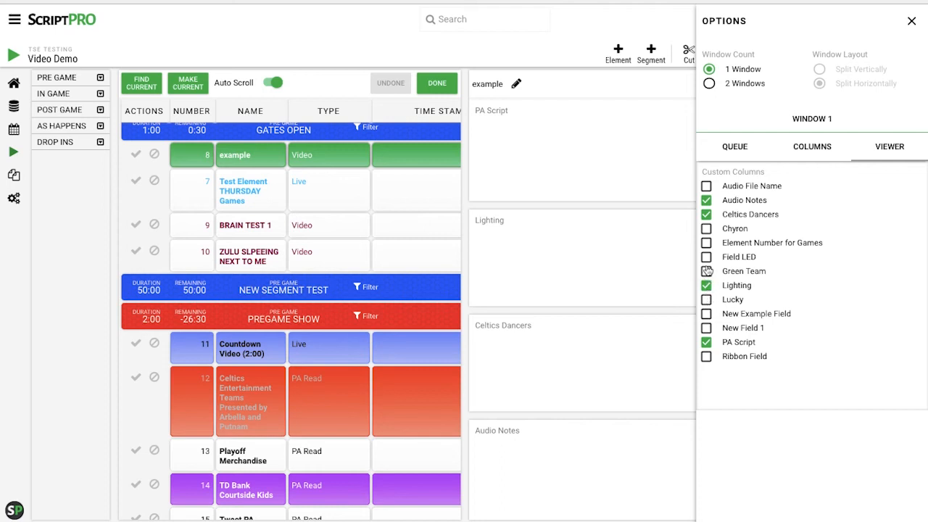
pyautogui.click(707, 215)
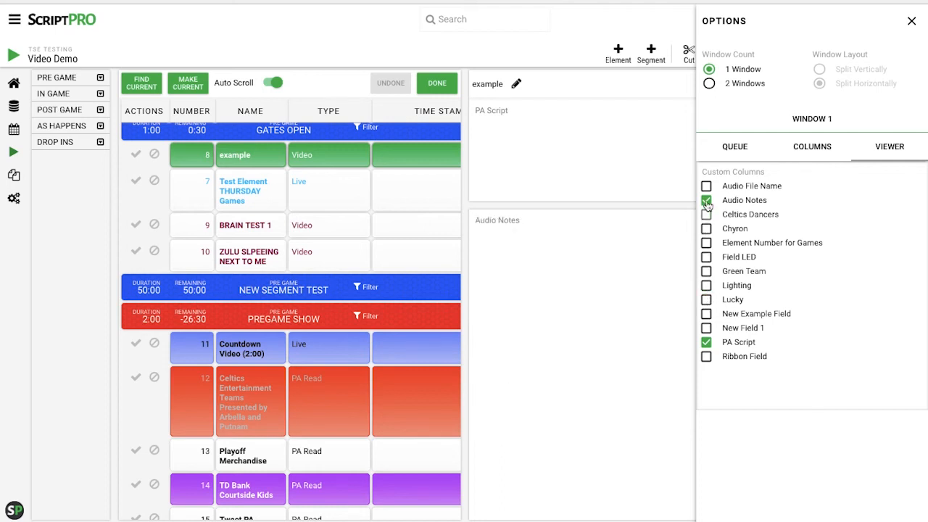
pyautogui.click(707, 201)
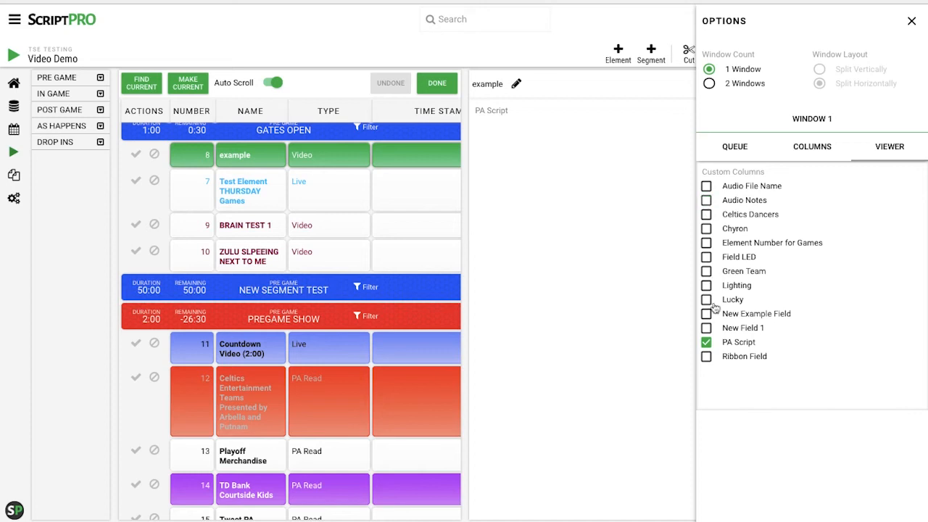
pyautogui.click(913, 22)
# View the PA scripts of the elements from Test Element THURSDAY Games through Celtics Entertainment Teams.
pyautogui.click(394, 180)
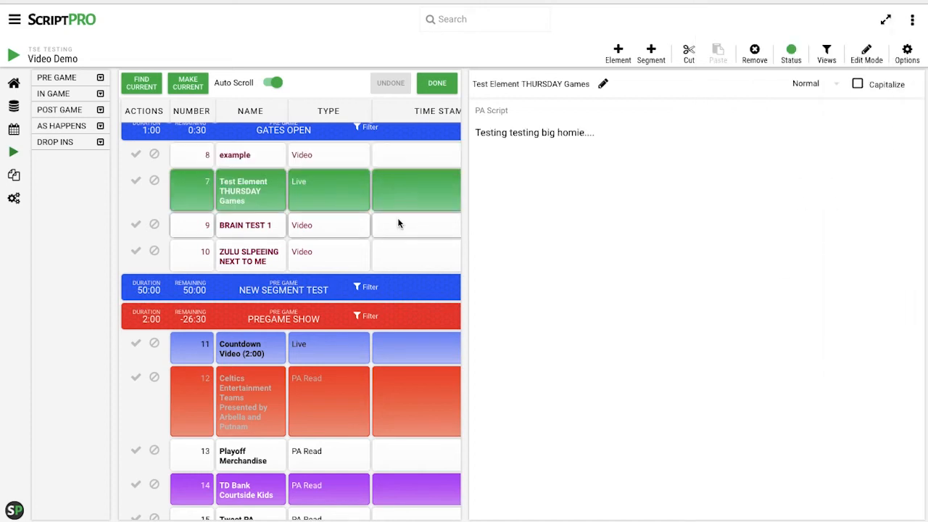
pyautogui.click(375, 228)
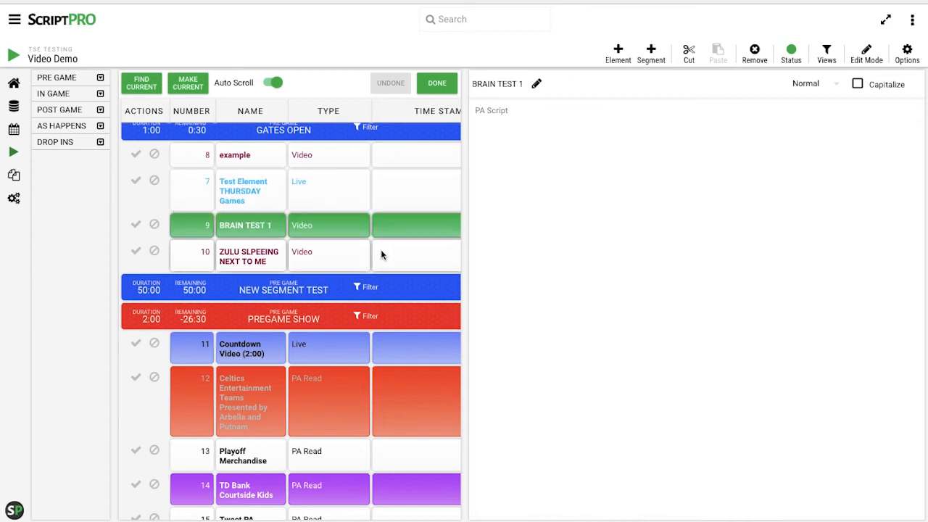
pyautogui.click(380, 251)
pyautogui.click(397, 347)
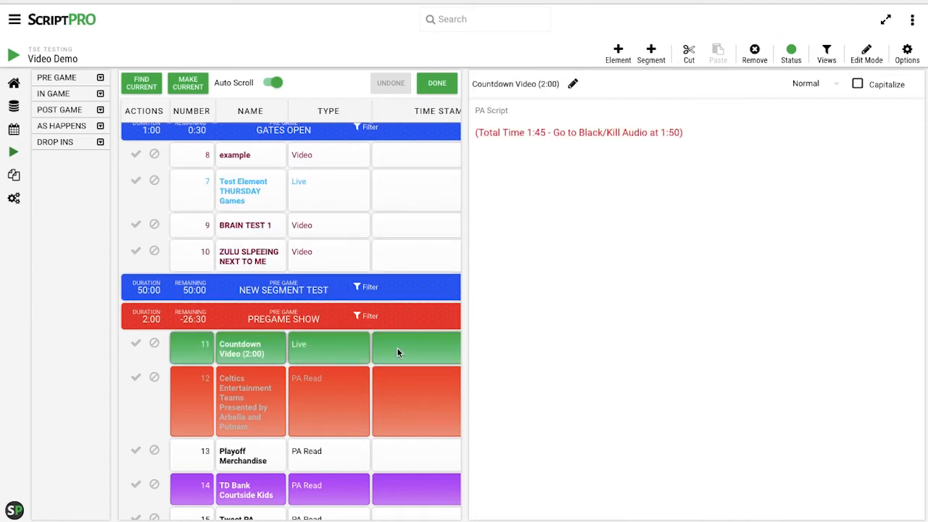
pyautogui.click(397, 413)
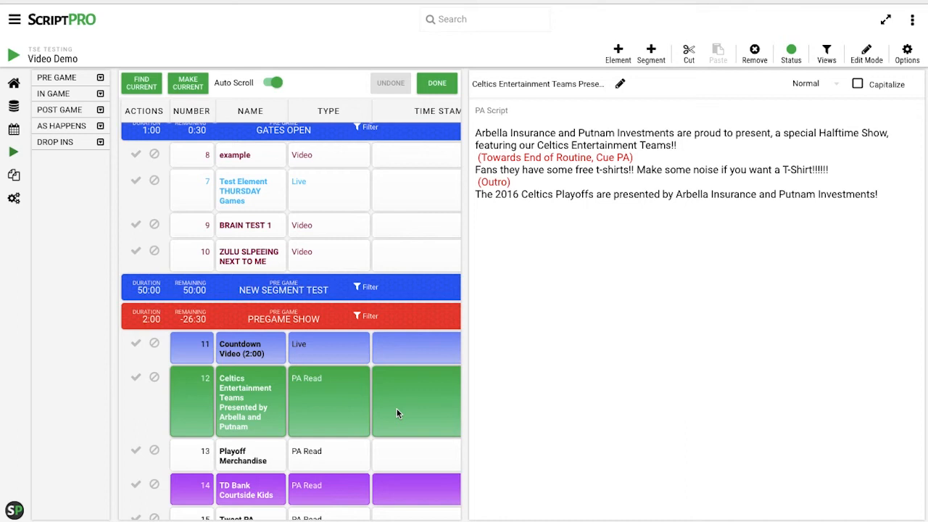
# Try the Huge and Large sizes on the PA script, return to Normal, and toggle Capitalize on and off.
pyautogui.click(813, 86)
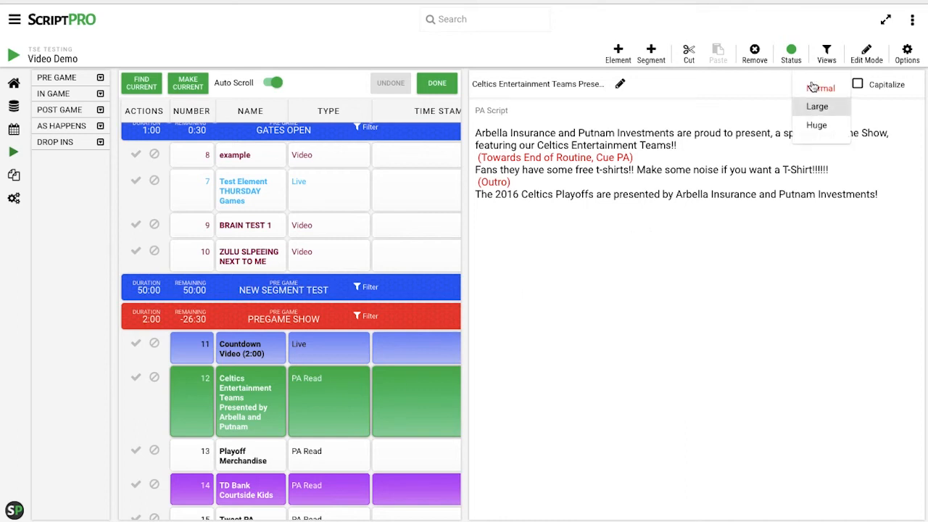
pyautogui.click(823, 128)
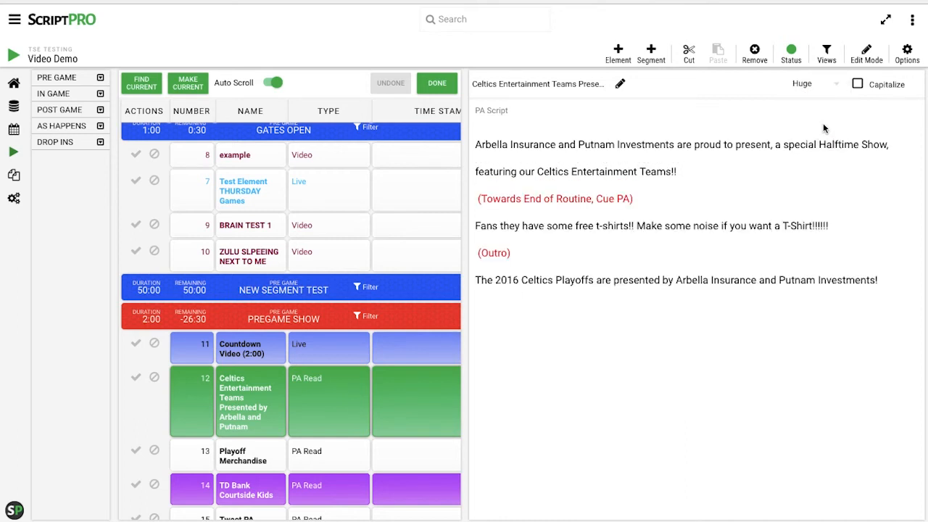
pyautogui.click(823, 87)
pyautogui.click(821, 110)
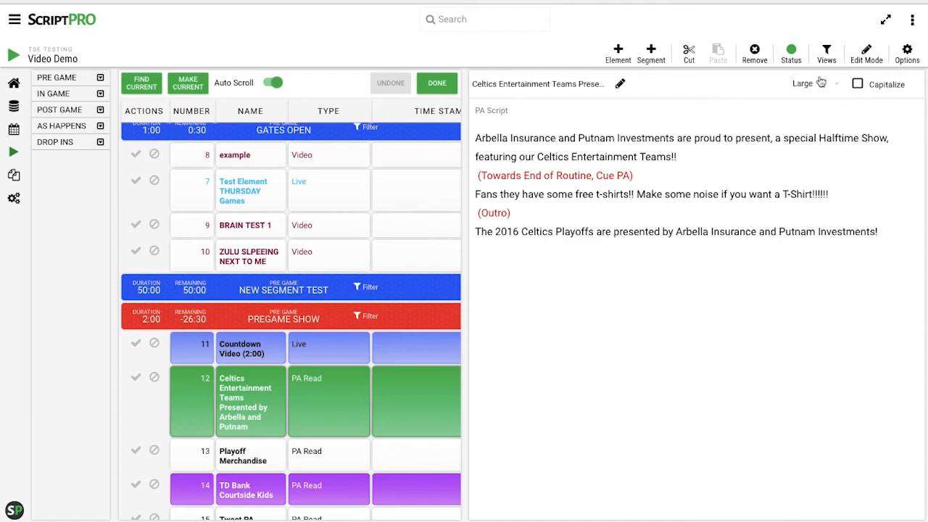
pyautogui.click(819, 84)
pyautogui.click(818, 88)
pyautogui.click(859, 86)
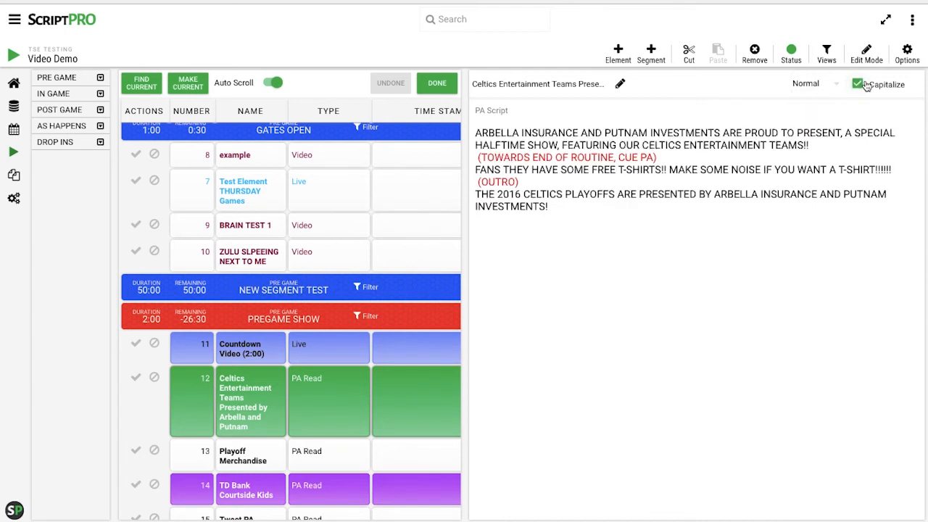
pyautogui.click(860, 85)
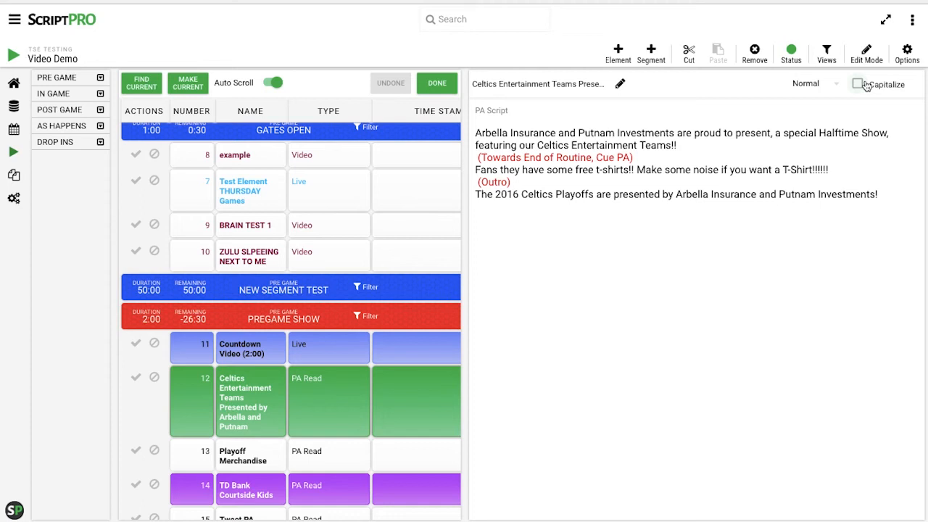
# Replace "Putnam" with "Smith" in the first line of the Celtics Entertainment Teams PA script and save it.
pyautogui.click(621, 87)
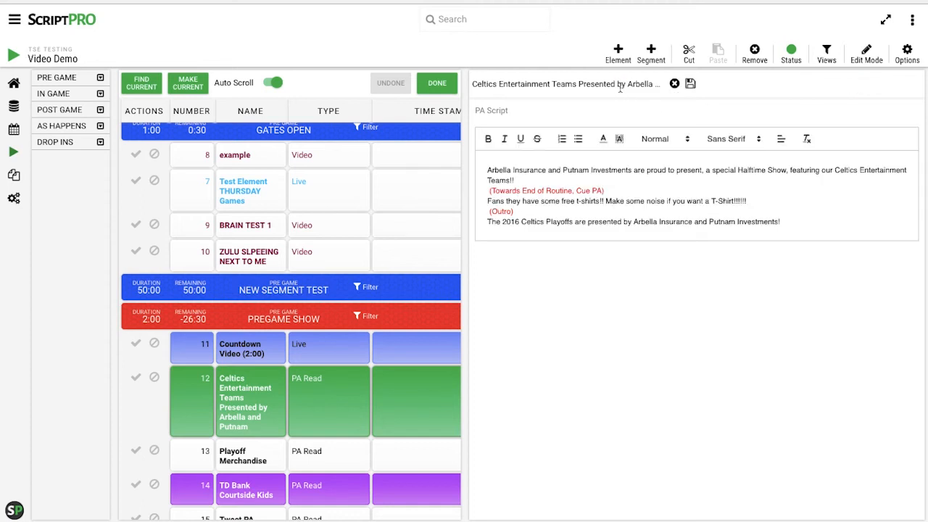
pyautogui.doubleClick(573, 170)
pyautogui.write('Smith')
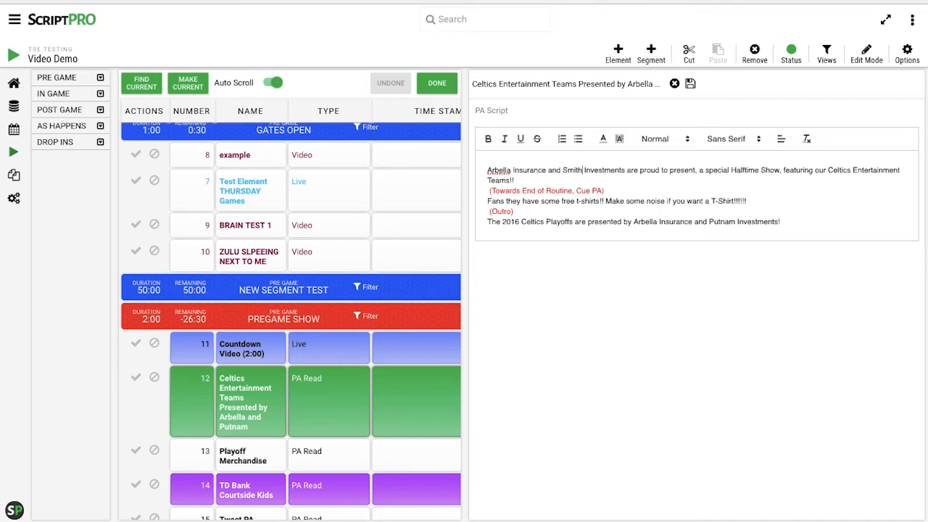
pyautogui.click(691, 84)
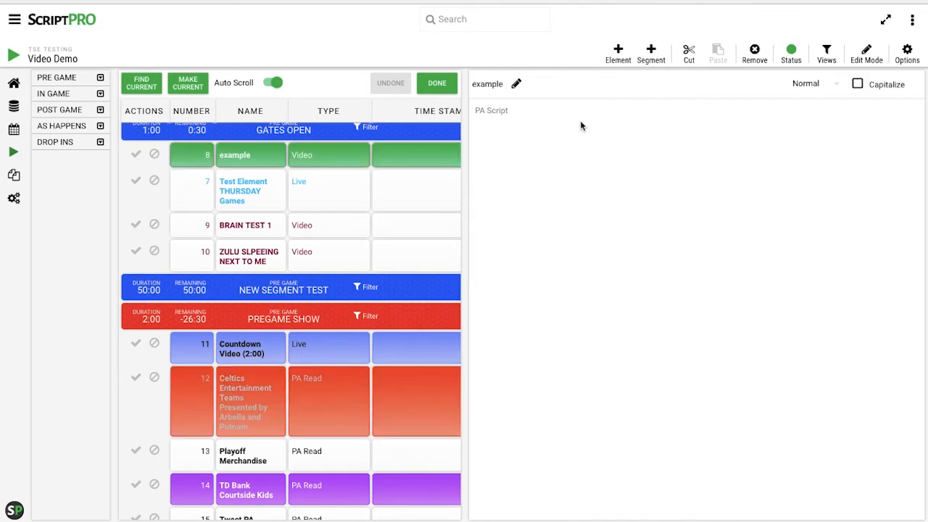
# With example selected, turn on Edit Mode, open Test Element THURSDAY Games for inline editing, and turn Edit Mode off.
pyautogui.click(377, 183)
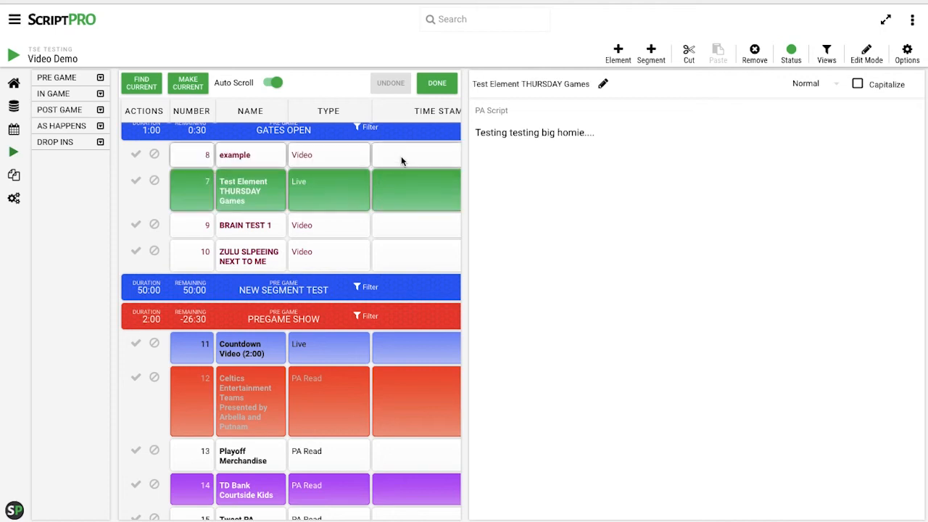
pyautogui.click(401, 157)
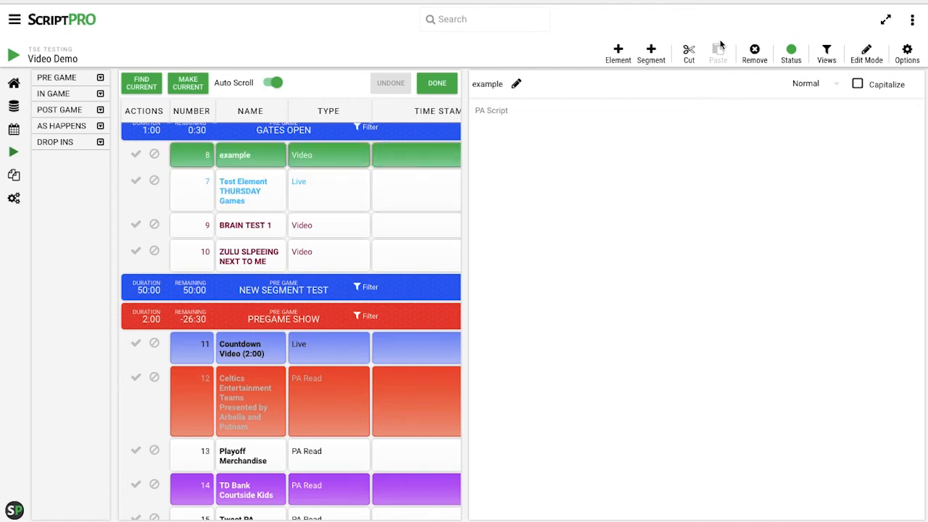
pyautogui.click(864, 50)
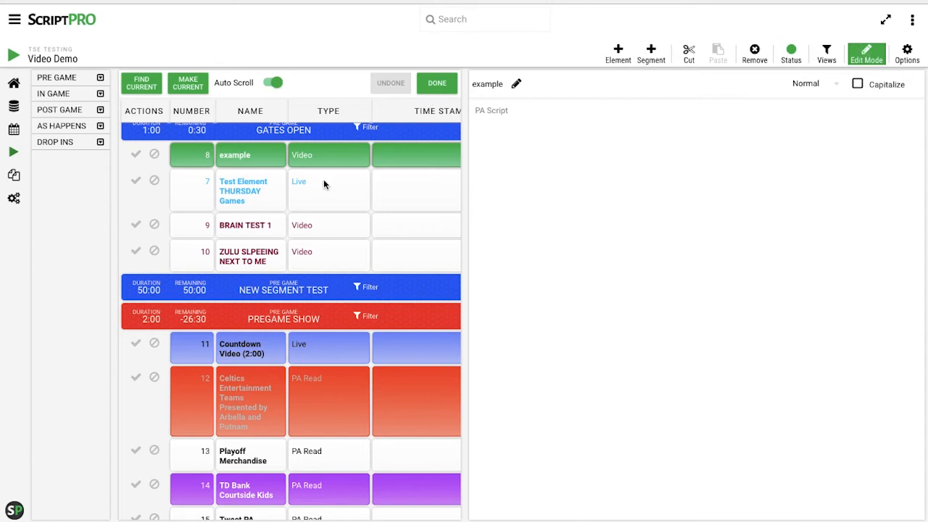
pyautogui.click(259, 192)
pyautogui.click(256, 183)
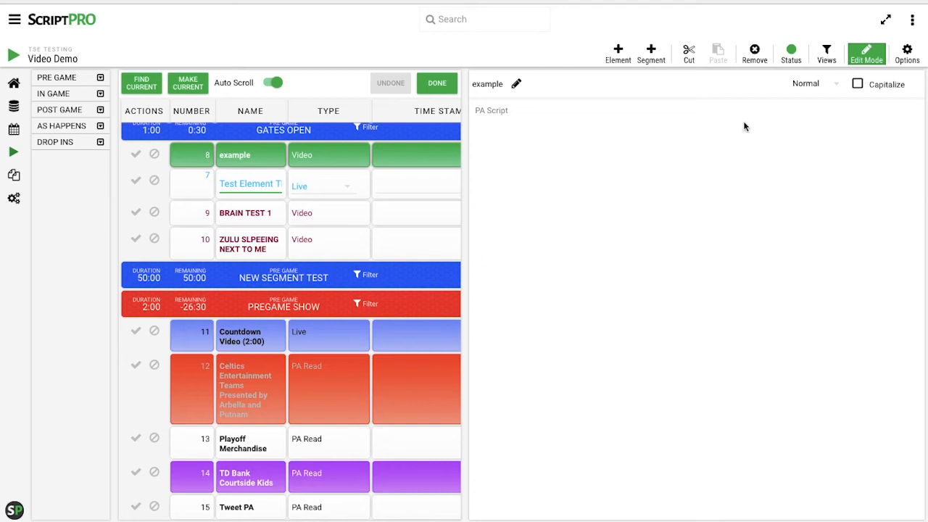
pyautogui.click(869, 62)
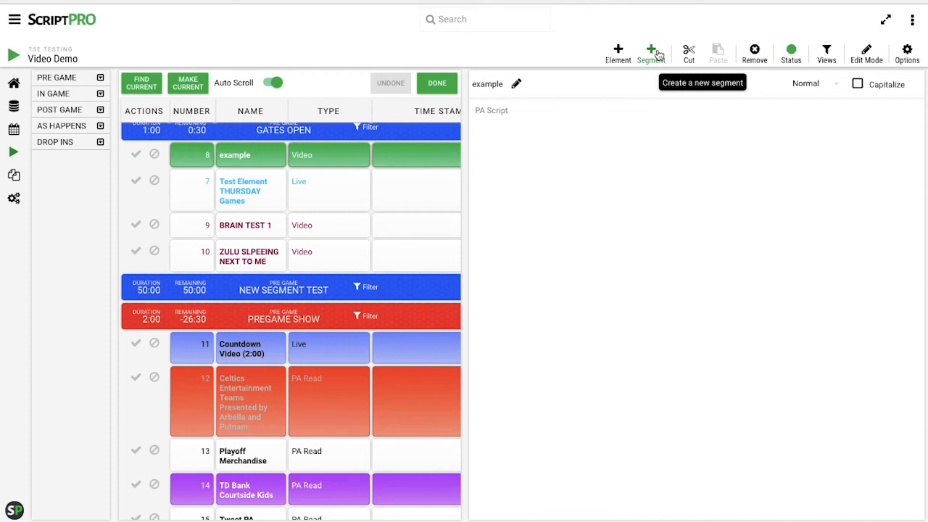
# Expand the Pre Game segments, filter the schedule to Gates Open only, and clear that filter.
pyautogui.click(101, 78)
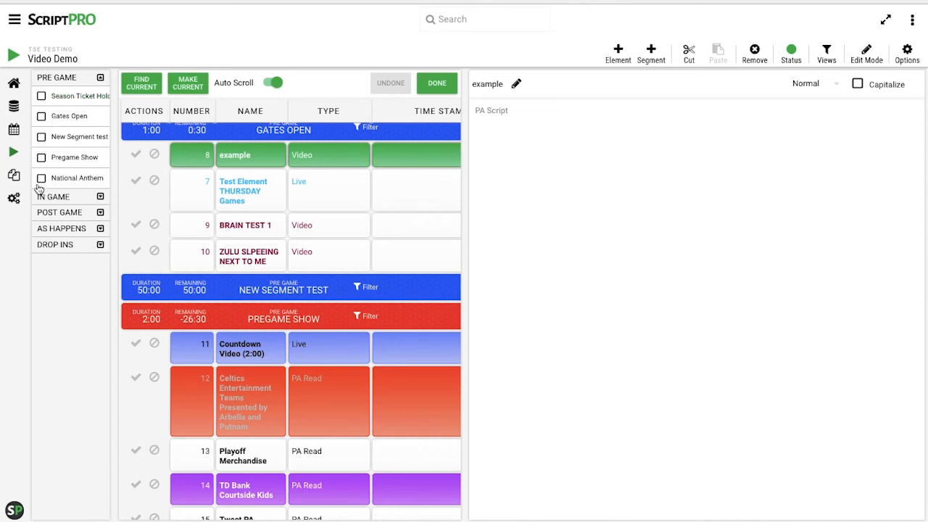
pyautogui.click(42, 117)
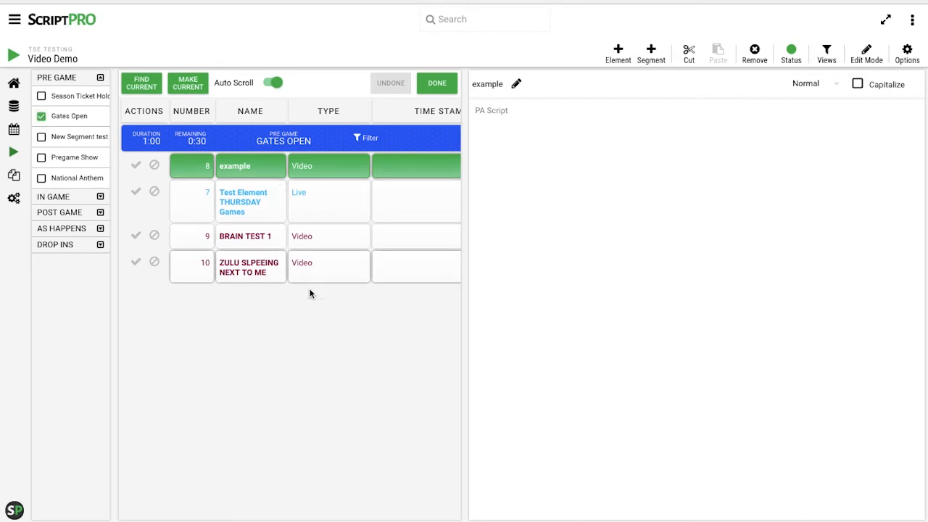
pyautogui.click(41, 117)
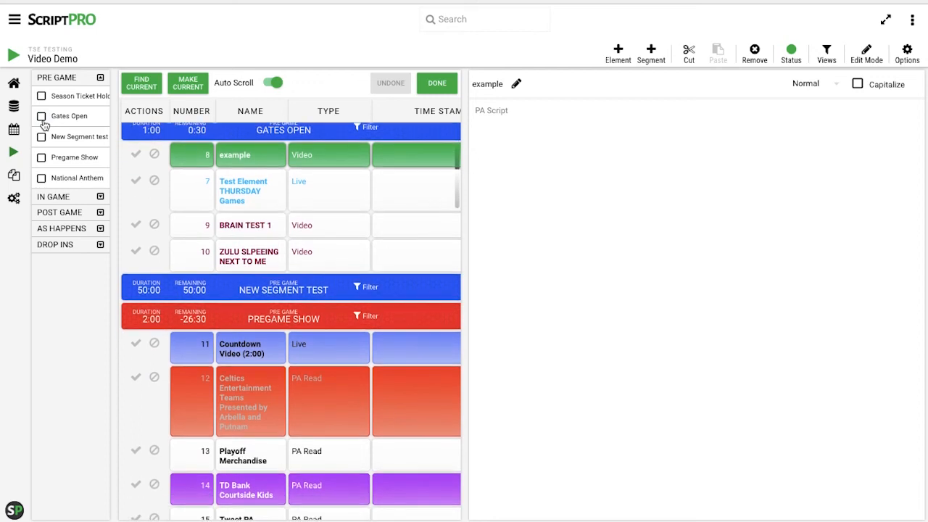
# Open the PA Script document, turn on its PDF preview, and load the Demo in OTown schedule.
pyautogui.click(13, 178)
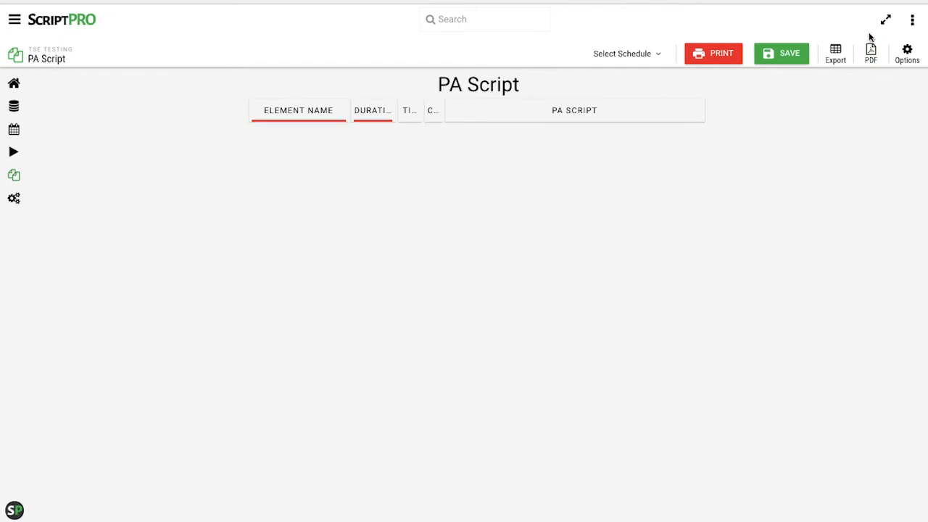
pyautogui.click(873, 58)
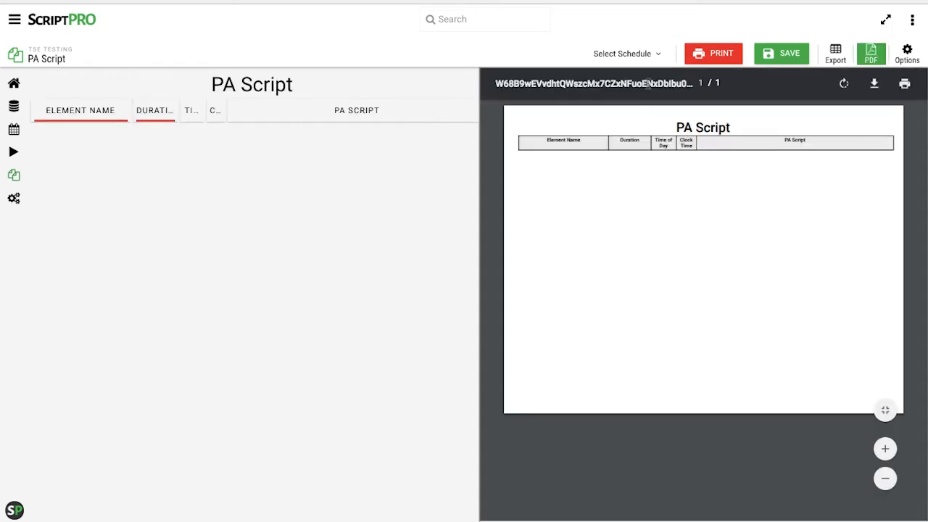
pyautogui.click(642, 57)
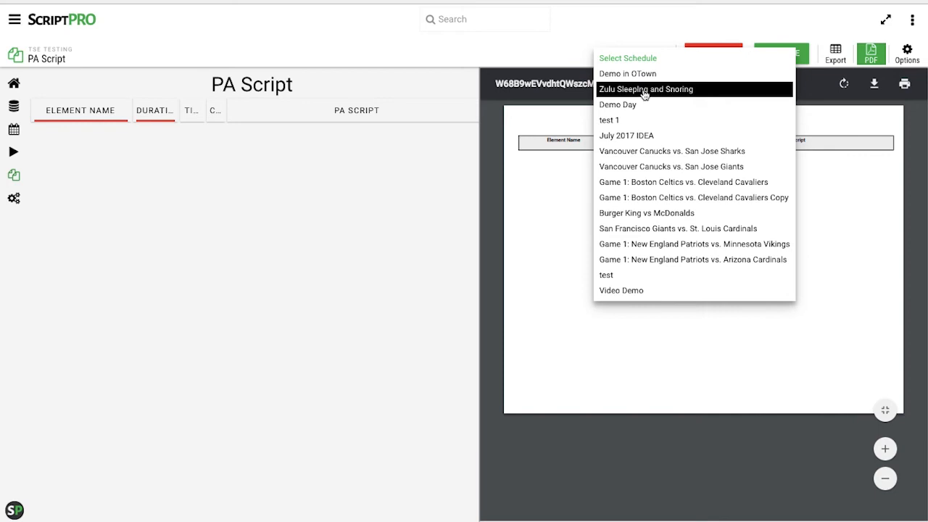
pyautogui.click(643, 74)
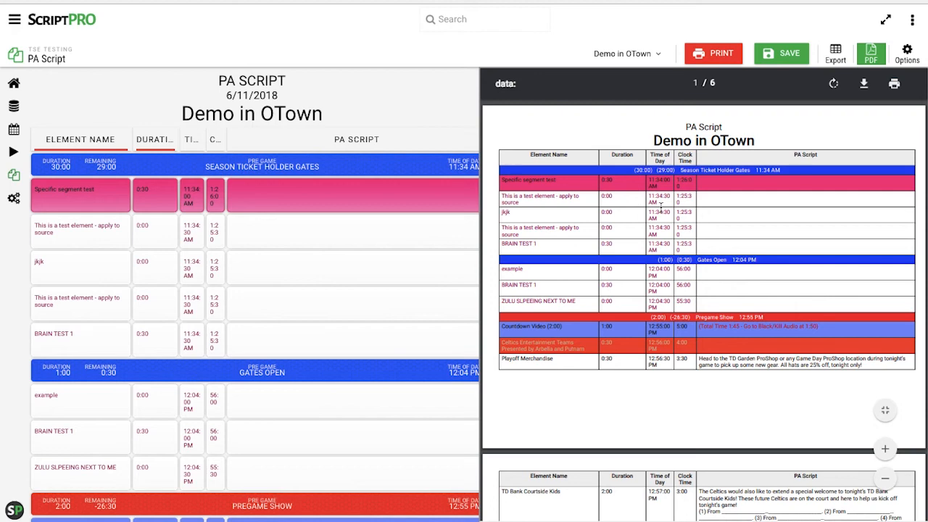
# Review the PA Script report's detail, column and filter options, and close them without changes.
pyautogui.click(906, 57)
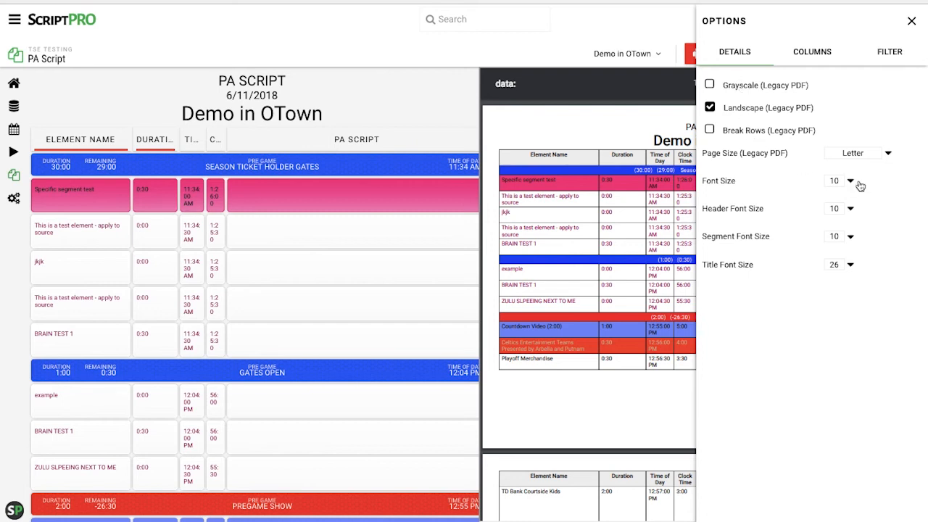
pyautogui.click(812, 52)
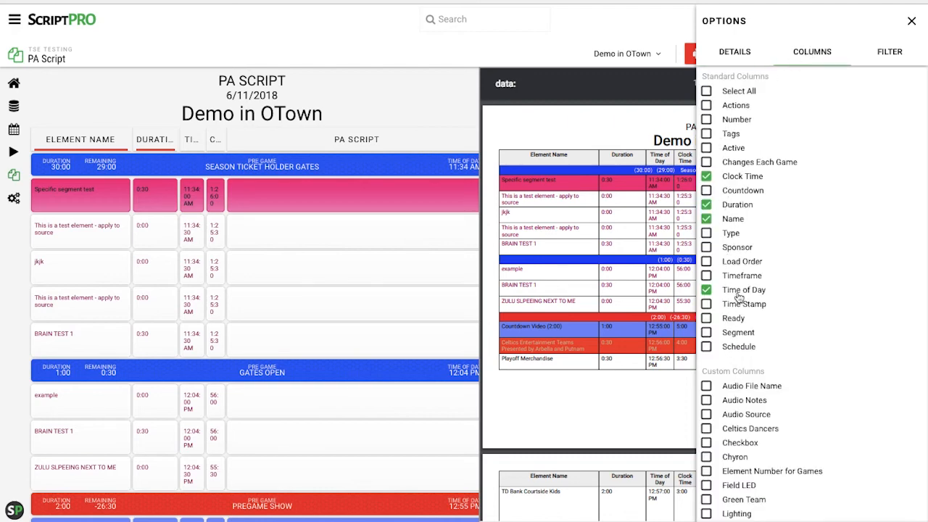
pyautogui.click(882, 54)
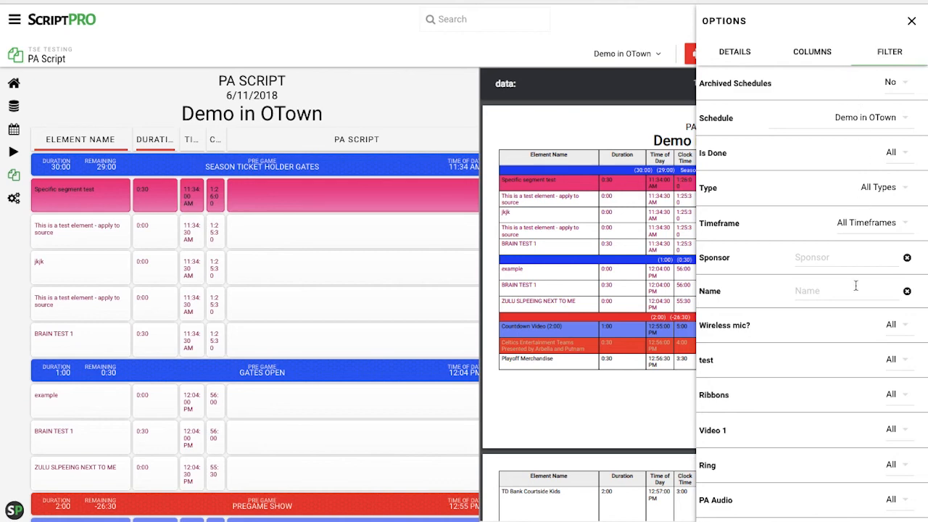
pyautogui.scroll(-5, 856, 291)
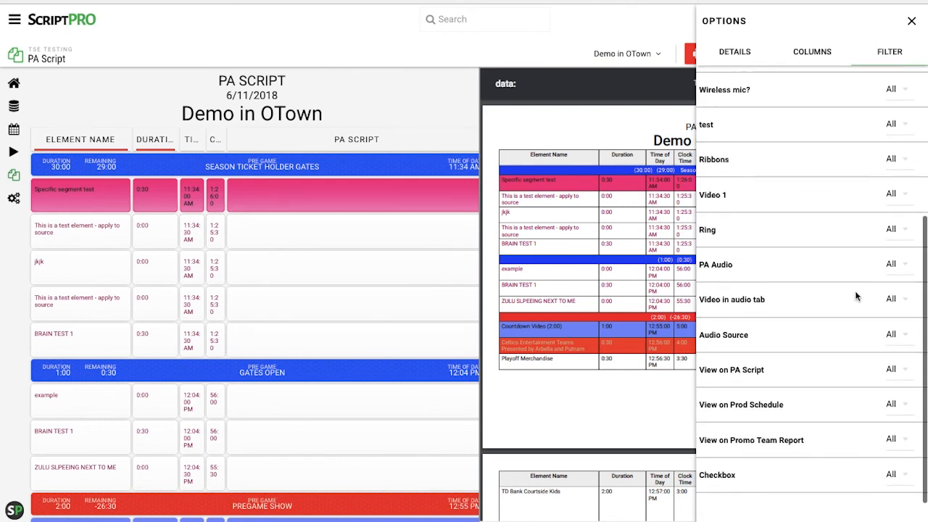
pyautogui.scroll(5, 855, 294)
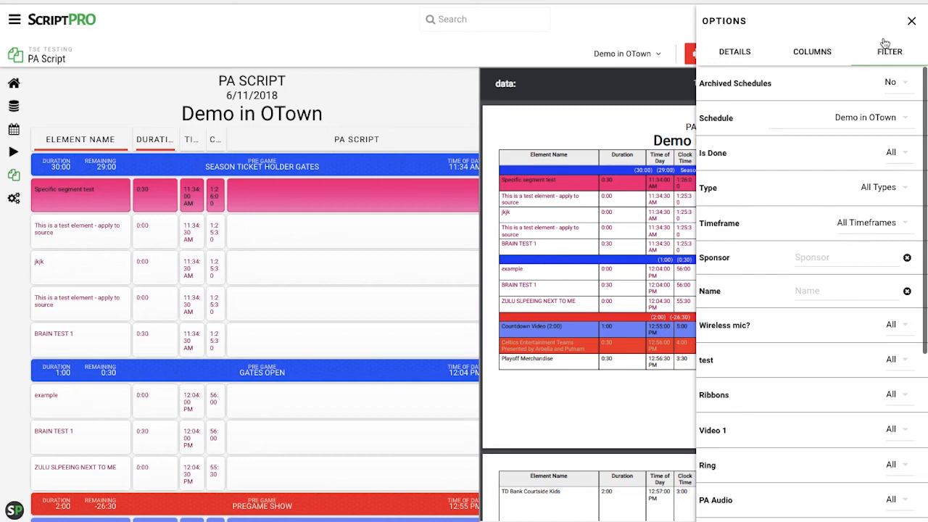
pyautogui.click(912, 22)
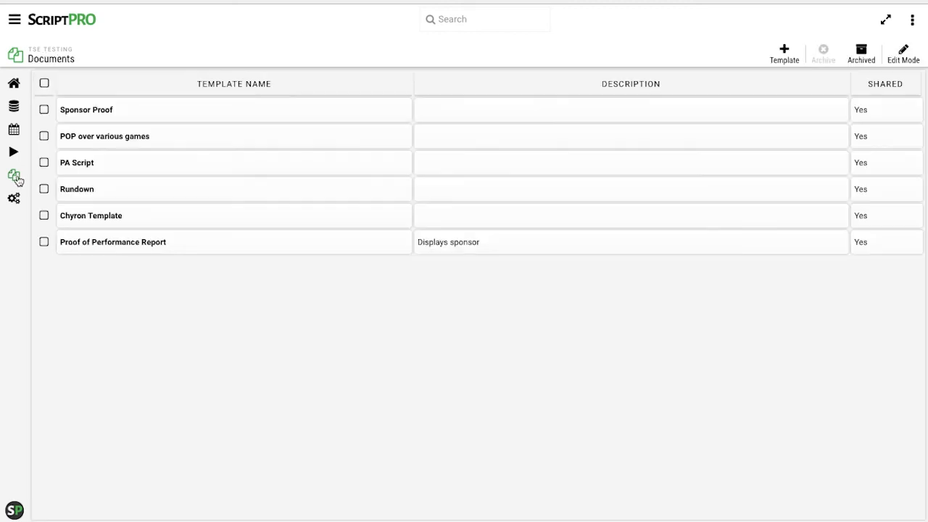
# Reopen the PA Script template from Documents with its PDF preview and load the Demo in OTown schedule.
pyautogui.click(14, 175)
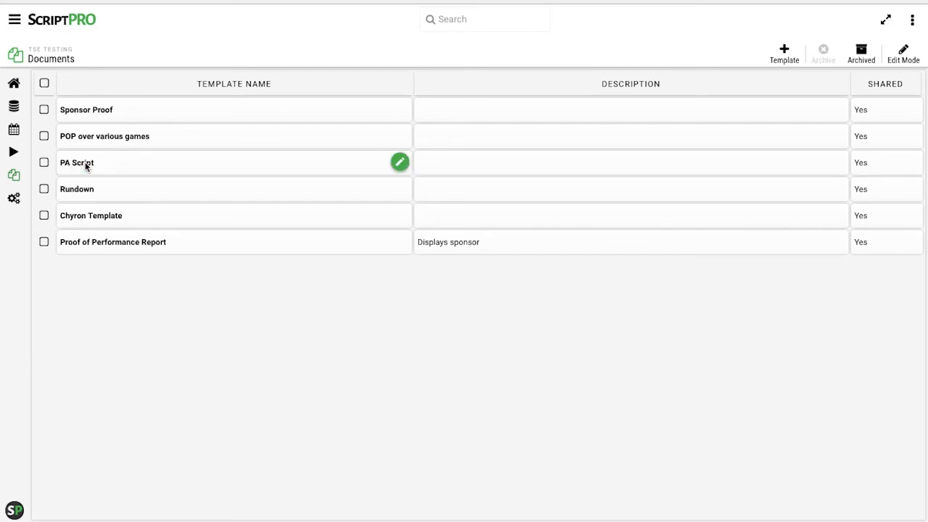
pyautogui.click(85, 162)
pyautogui.click(879, 63)
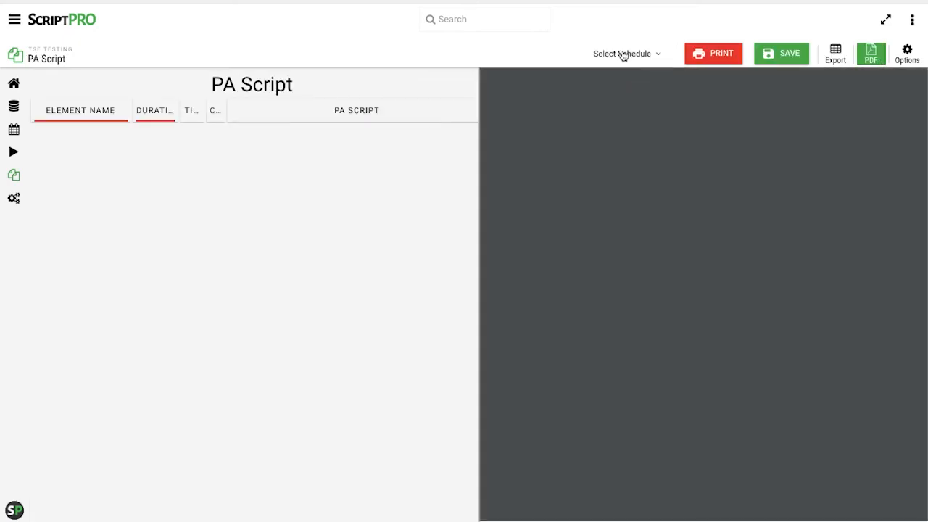
pyautogui.click(622, 55)
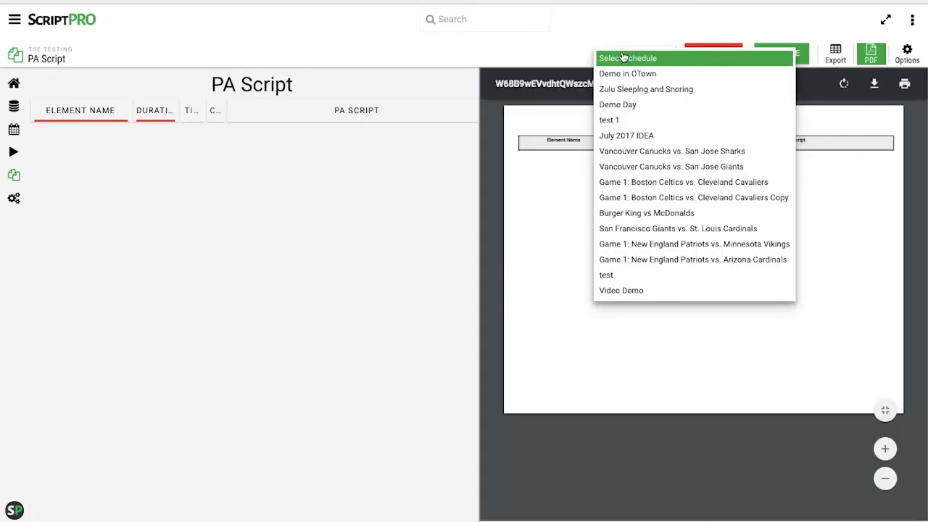
pyautogui.click(622, 74)
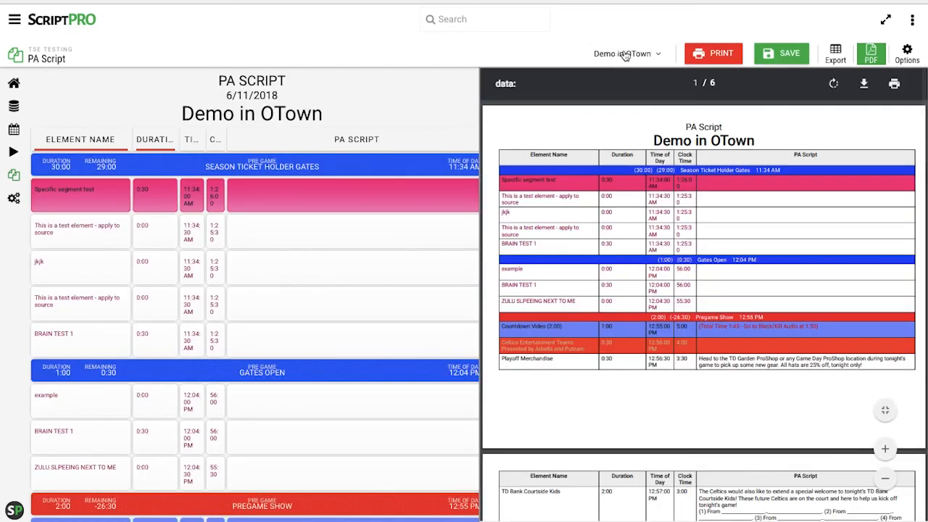
# Switch the PA Script report to Game 1: Boston Celtics vs. Cleveland Cavaliers Copy and turn off the PDF preview.
pyautogui.click(623, 55)
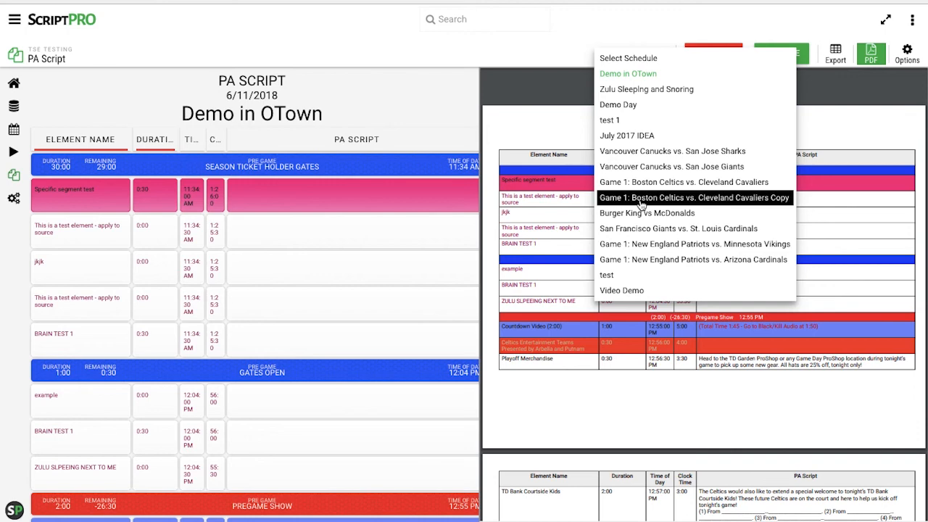
pyautogui.click(640, 198)
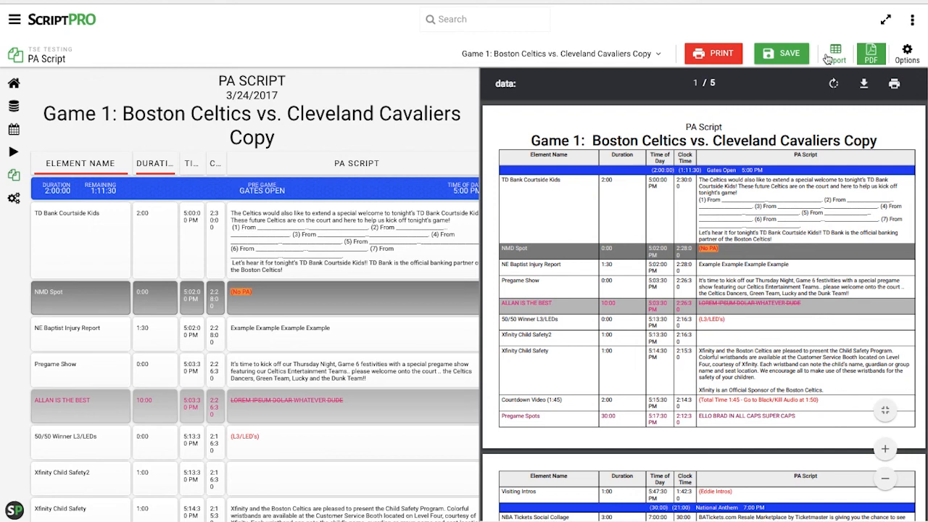
pyautogui.click(872, 55)
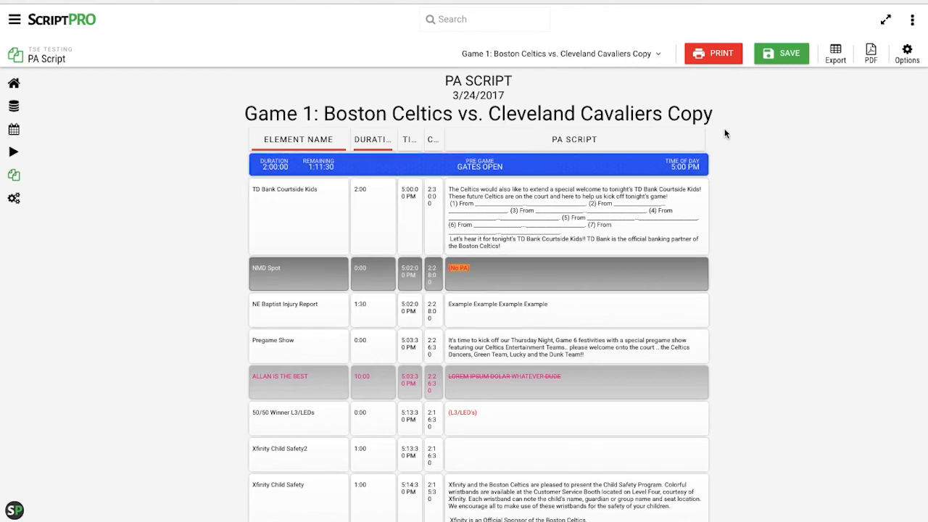
# Open the print preview of the PA Script report, look through its pages, and cancel printing.
pyautogui.click(714, 55)
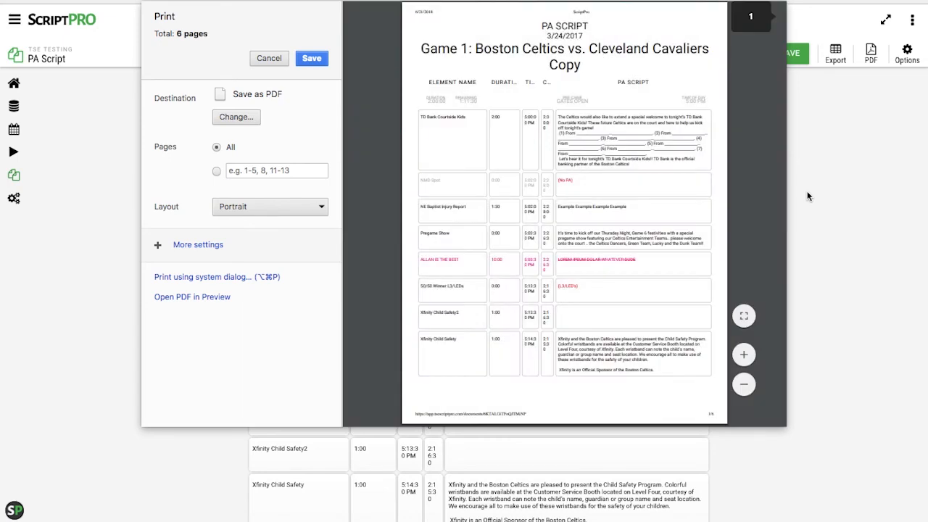
pyautogui.scroll(-3, 649, 204)
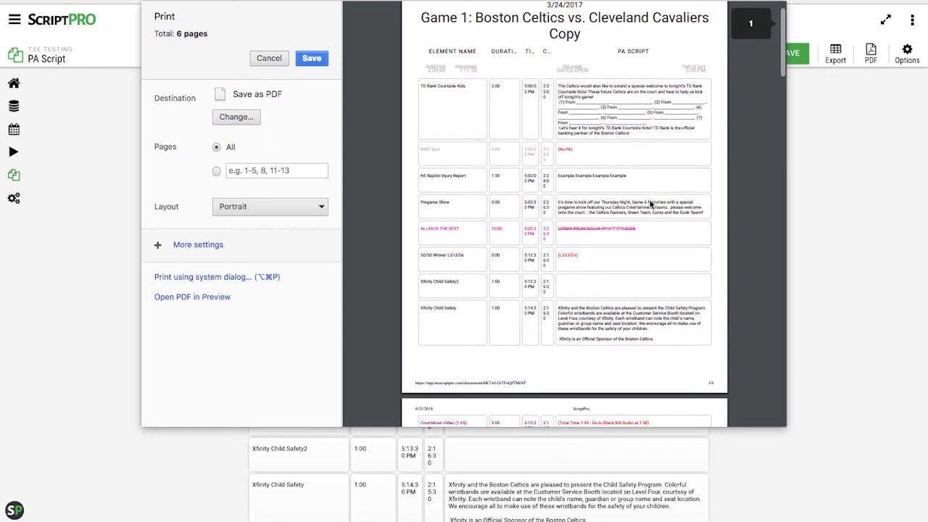
pyautogui.scroll(-10, 649, 204)
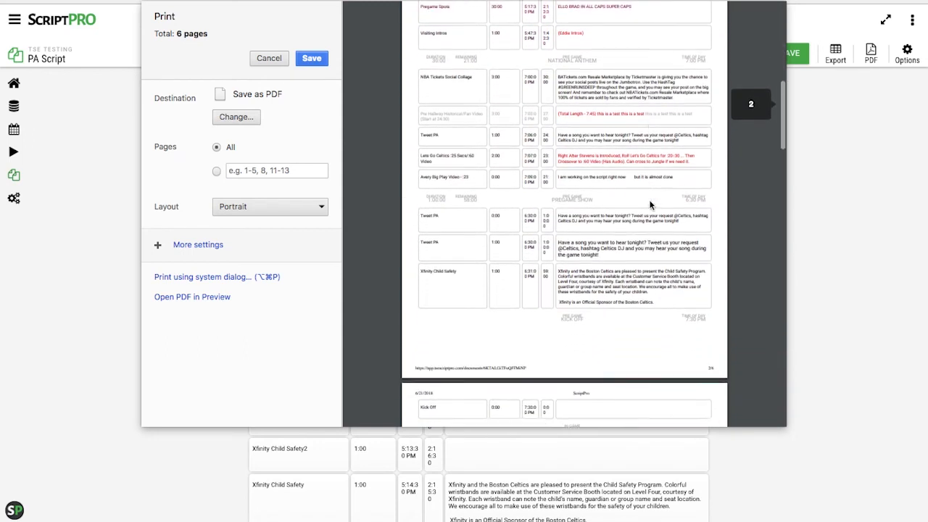
pyautogui.scroll(-8, 649, 205)
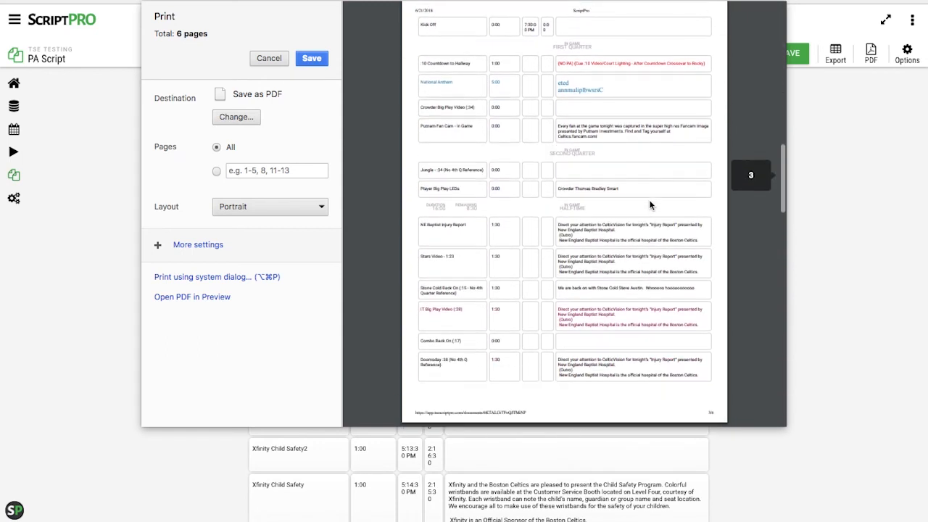
pyautogui.scroll(-10, 650, 205)
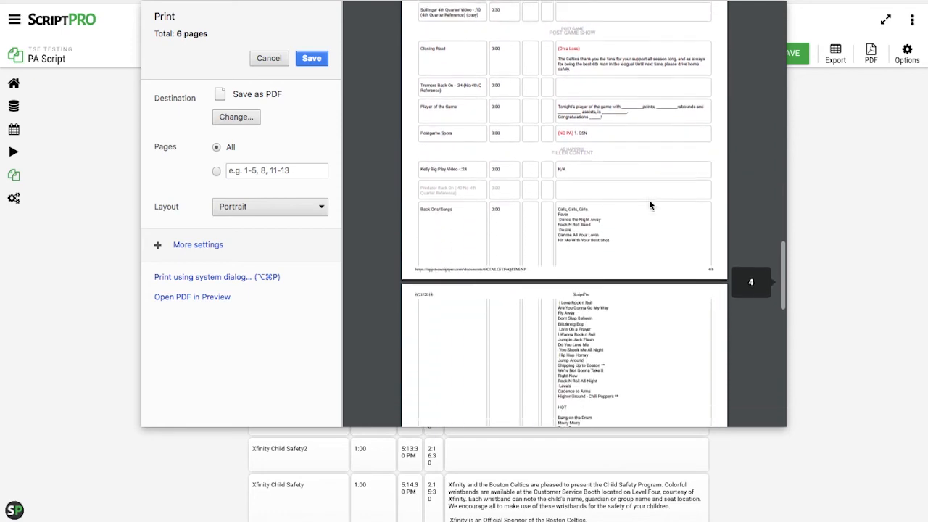
pyautogui.scroll(-8, 651, 205)
pyautogui.scroll(10, 650, 205)
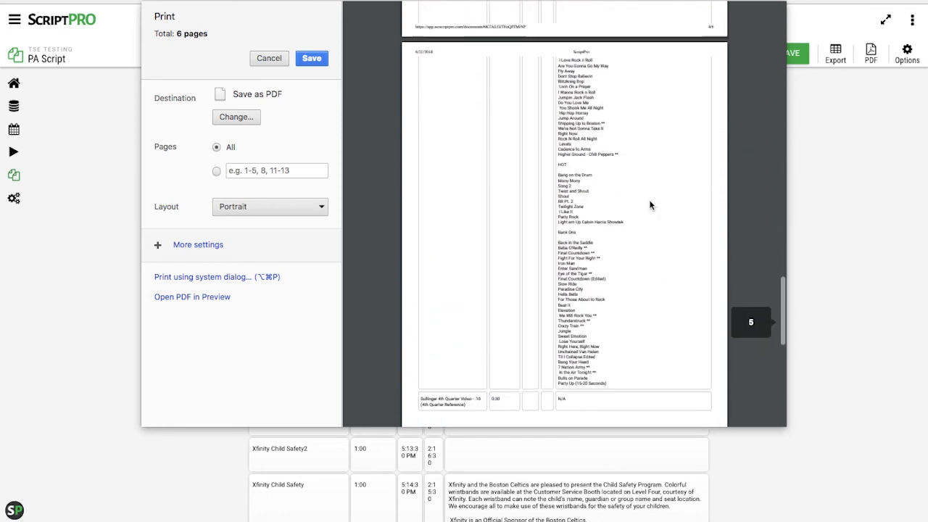
pyautogui.scroll(15, 651, 206)
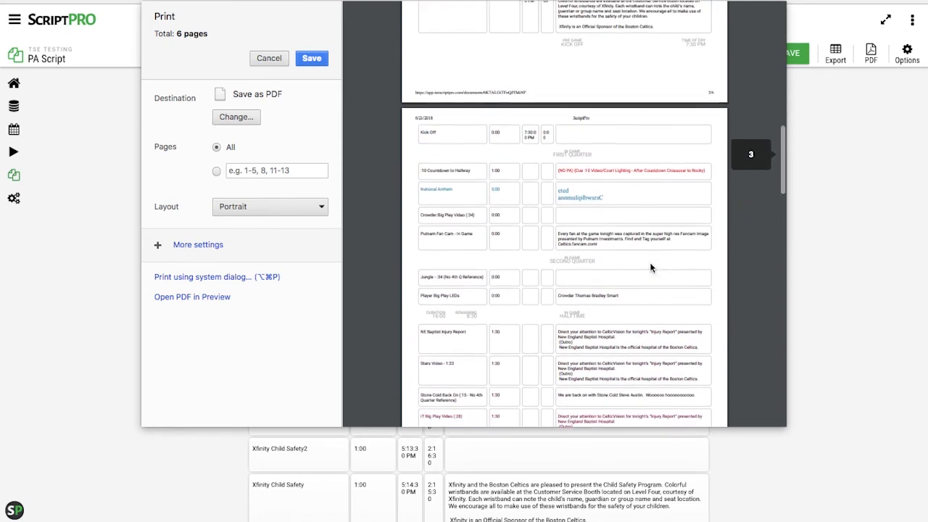
pyautogui.scroll(8, 650, 263)
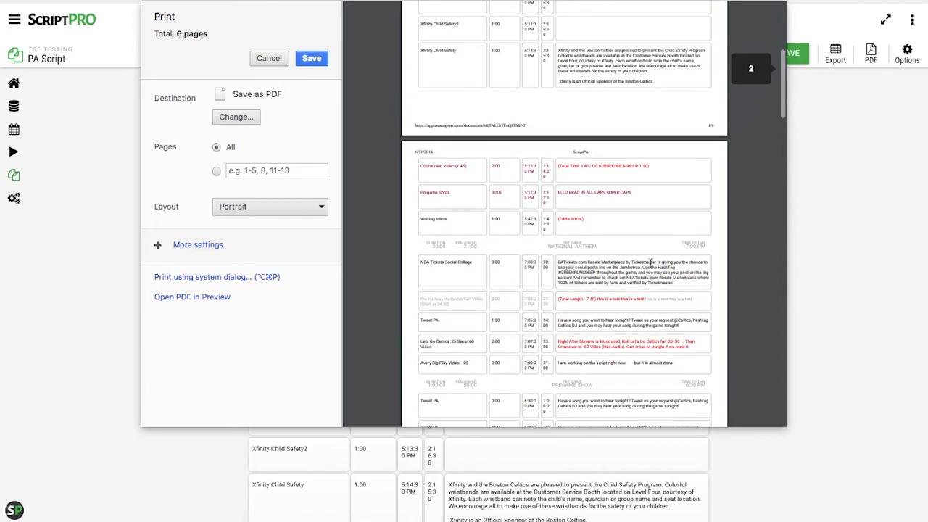
pyautogui.scroll(5, 650, 263)
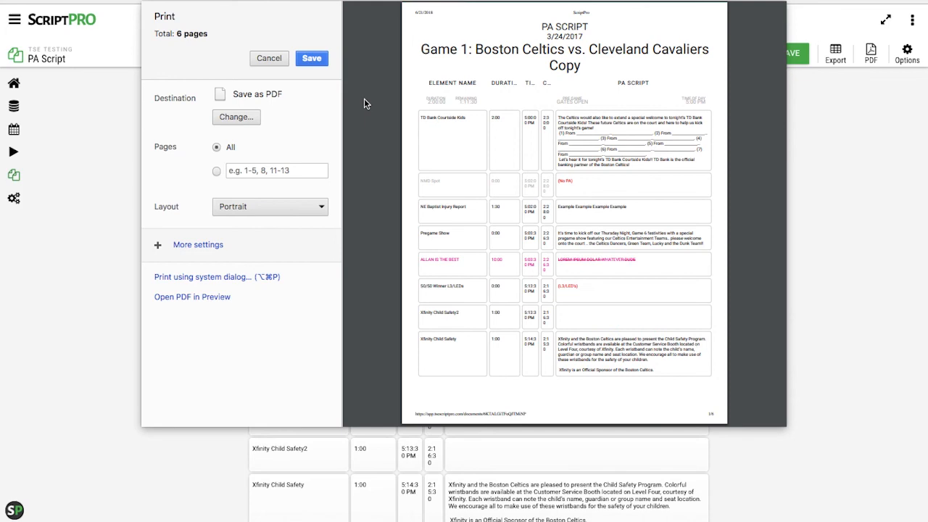
pyautogui.click(268, 58)
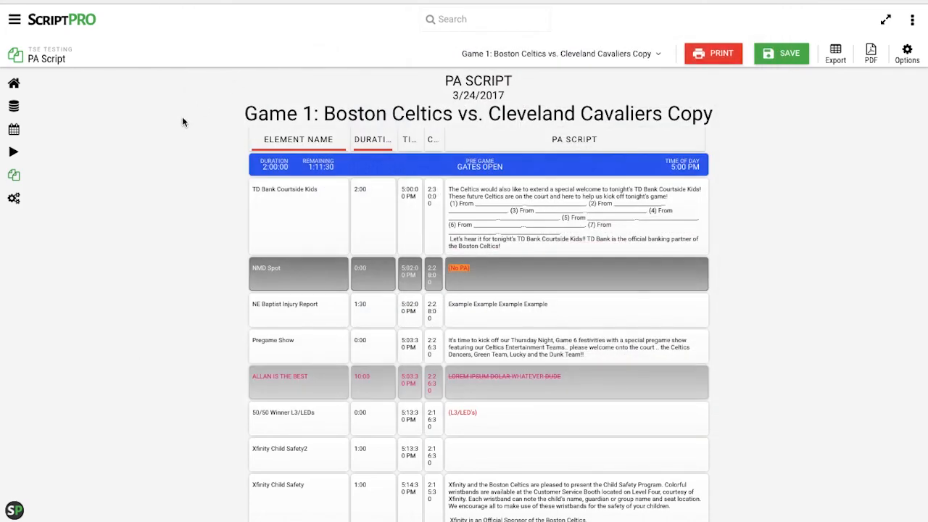
# Return to Documents, view the new template form with its name, notes and sharing fields, and cancel it.
pyautogui.click(14, 177)
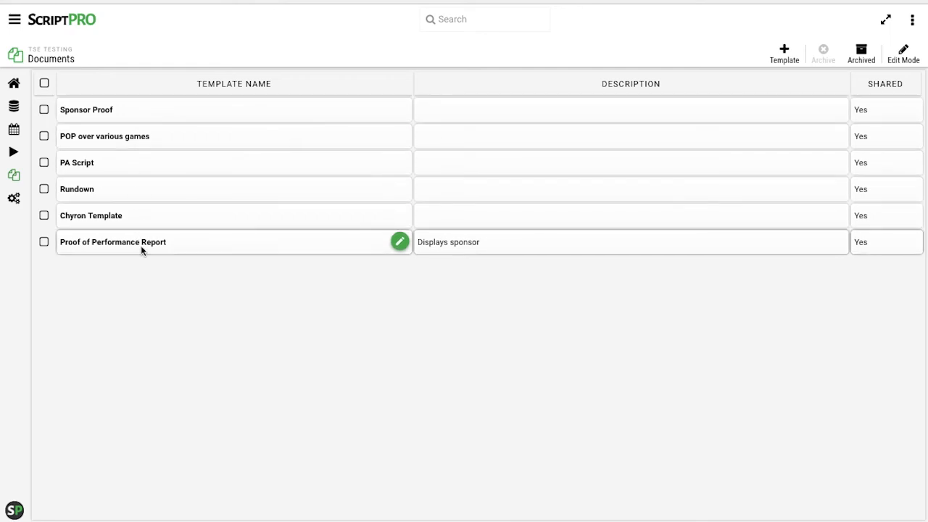
pyautogui.click(780, 53)
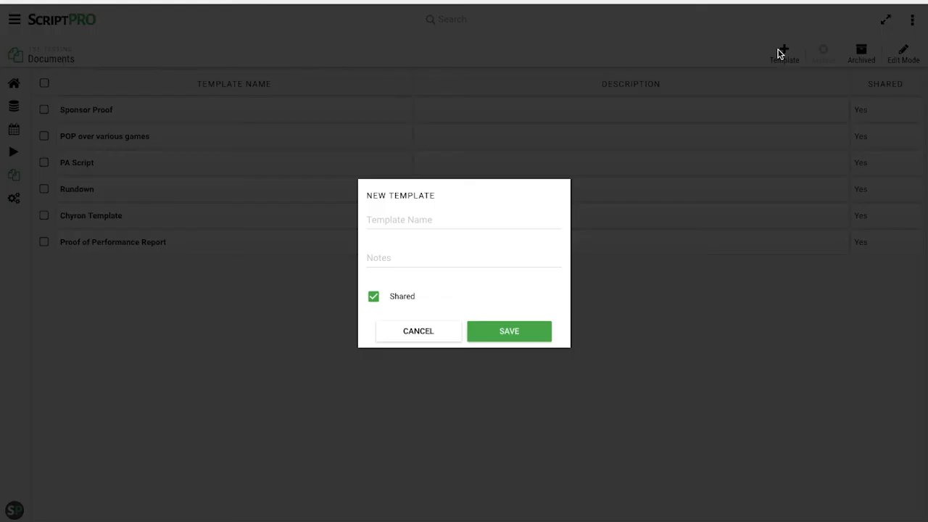
pyautogui.click(400, 219)
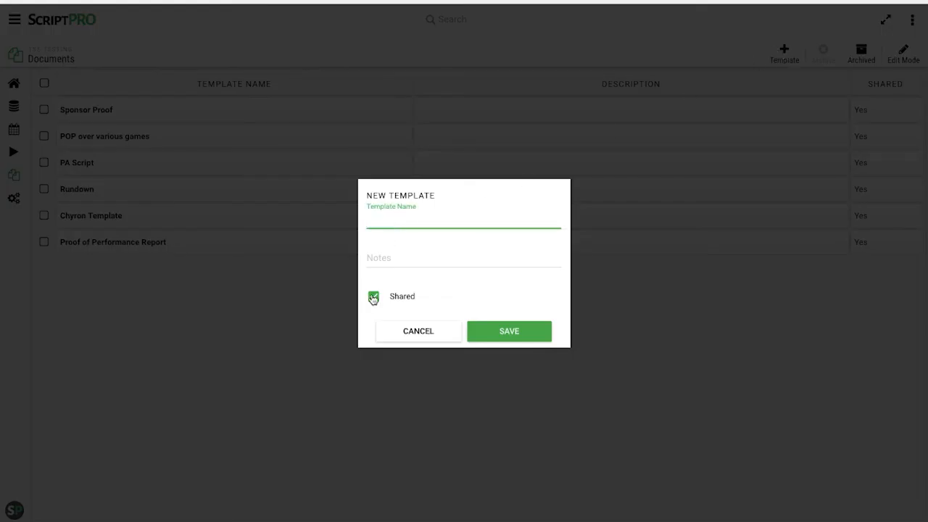
pyautogui.click(428, 339)
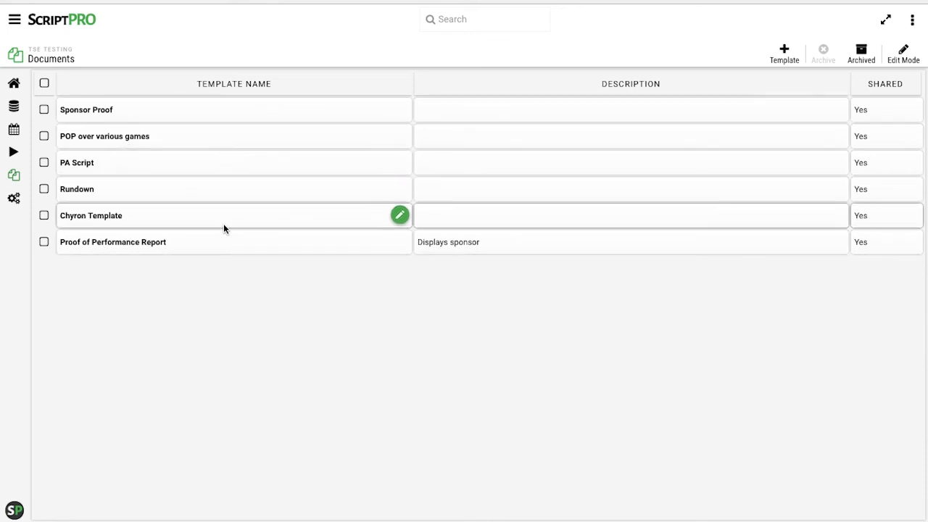
# In Settings, examine the element types and the element fields for Script, Ribbons, Video, Audio, Crew and Documents.
pyautogui.click(13, 199)
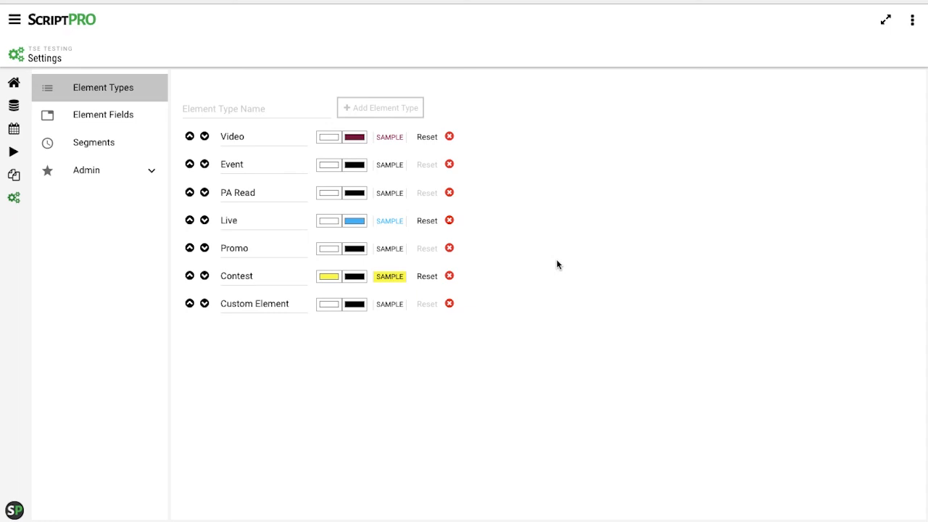
pyautogui.click(120, 122)
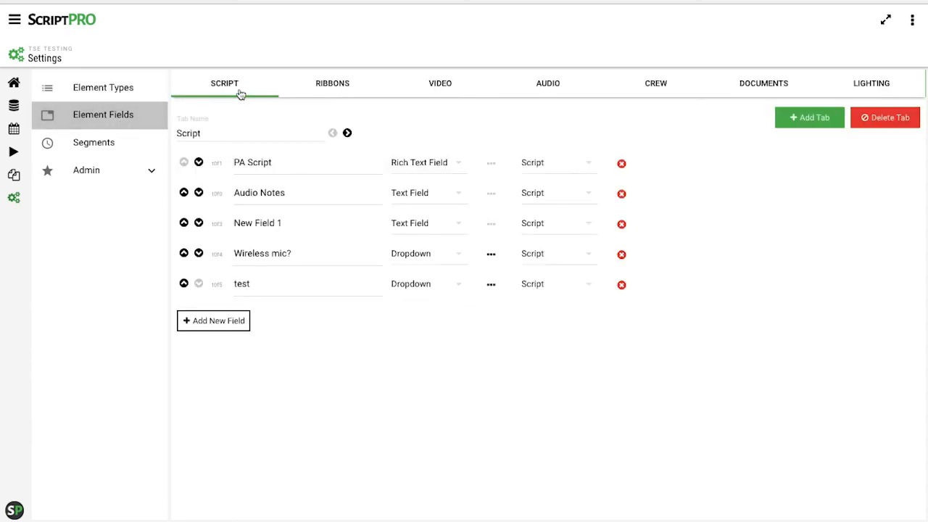
pyautogui.click(308, 93)
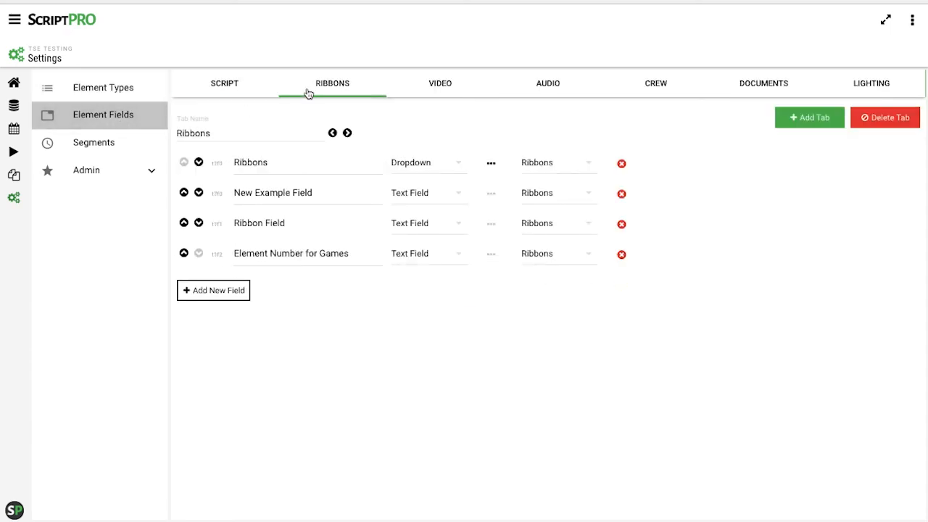
pyautogui.click(435, 92)
pyautogui.click(538, 95)
pyautogui.click(638, 97)
pyautogui.click(740, 93)
pyautogui.click(570, 98)
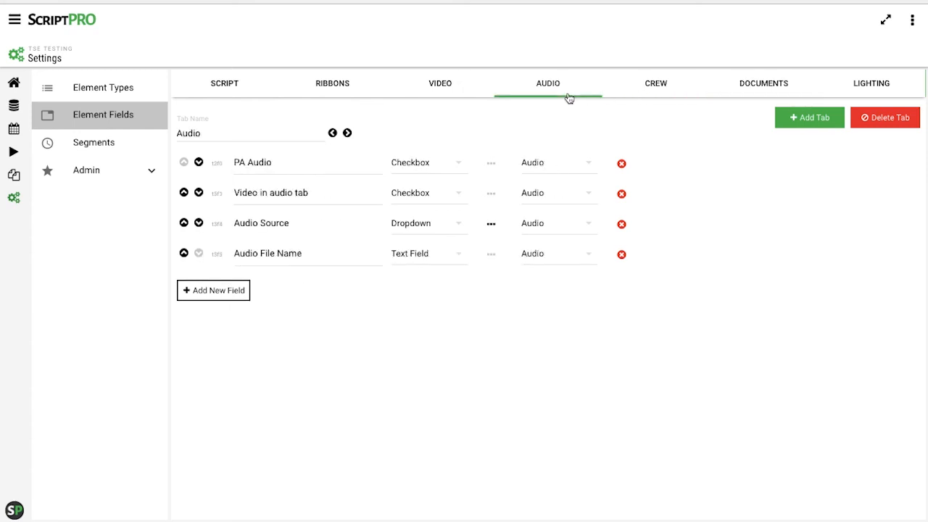
# Examine the Video element fields and the field type options available for the Chyron field.
pyautogui.click(435, 97)
pyautogui.click(270, 169)
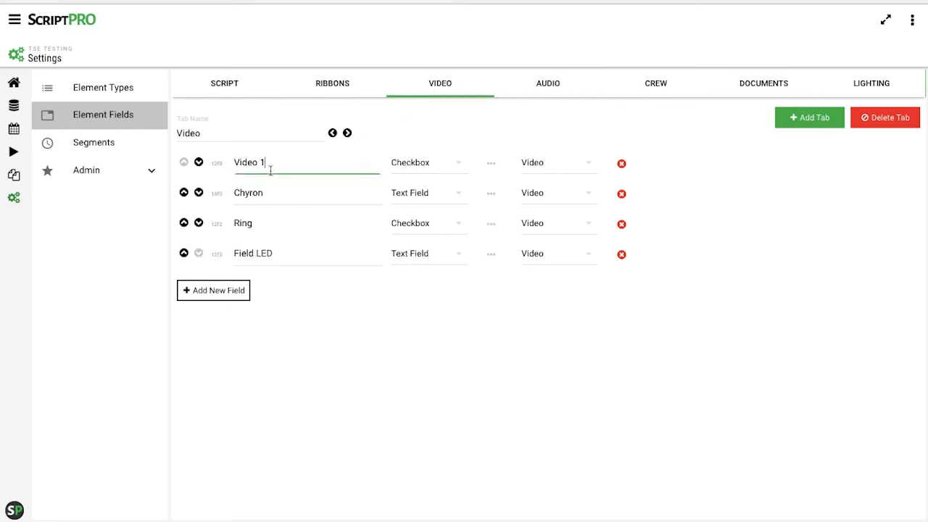
pyautogui.click(429, 195)
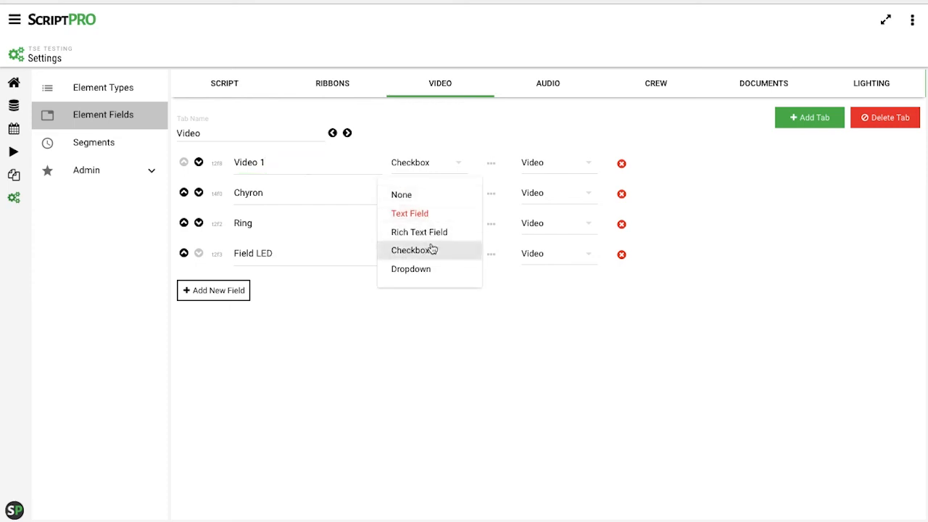
pyautogui.click(479, 121)
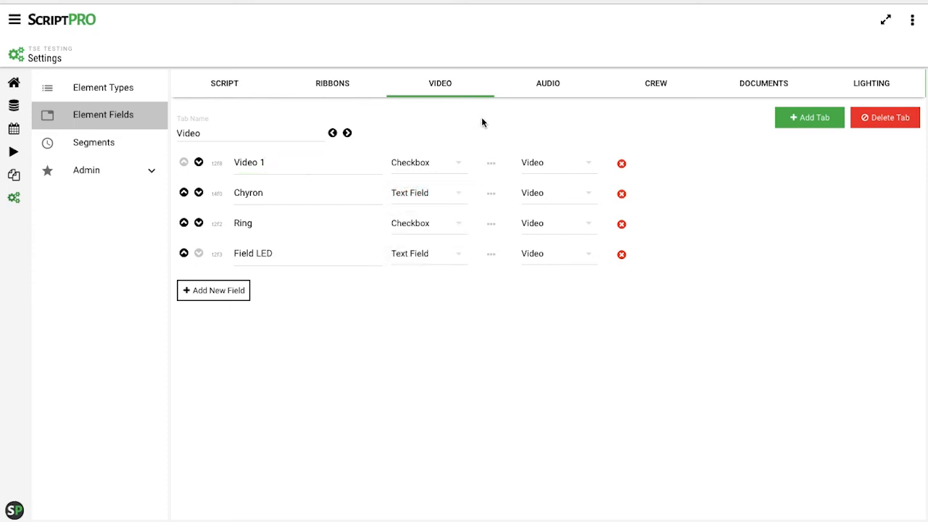
# Add a new element fields tab after Documents and name it Intern Respon.
pyautogui.click(762, 89)
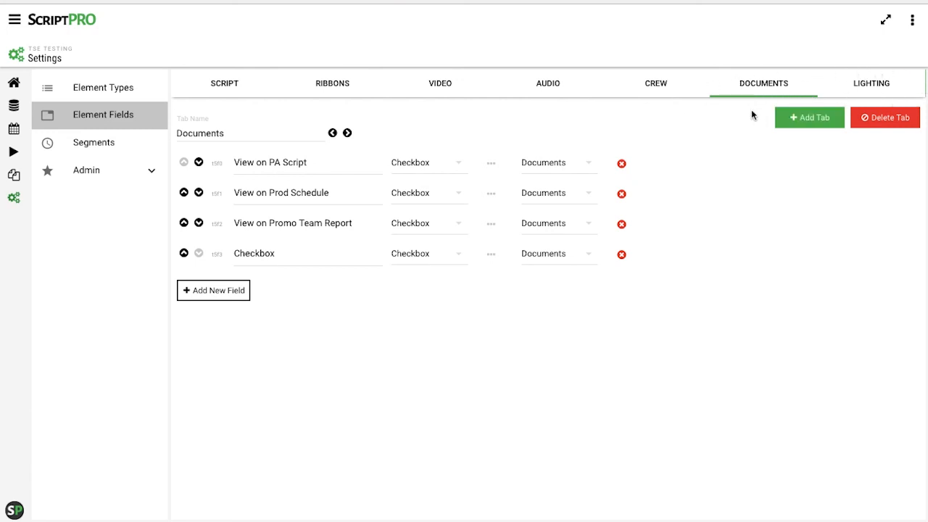
pyautogui.click(812, 124)
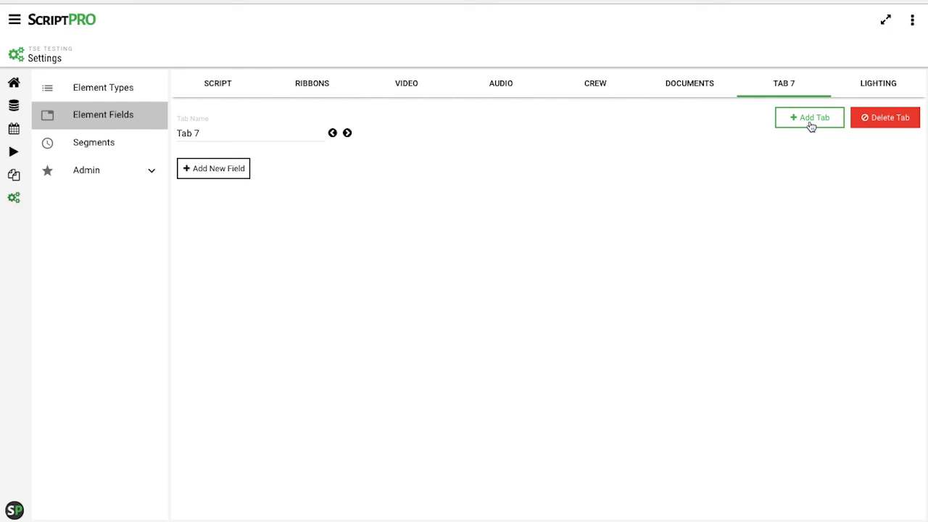
pyautogui.click(258, 138)
pyautogui.press('BackSpace')
pyautogui.press('BackSpace')
pyautogui.press('BackSpace')
pyautogui.press('BackSpace')
pyautogui.press('BackSpace')
pyautogui.write('Intern Respon.')
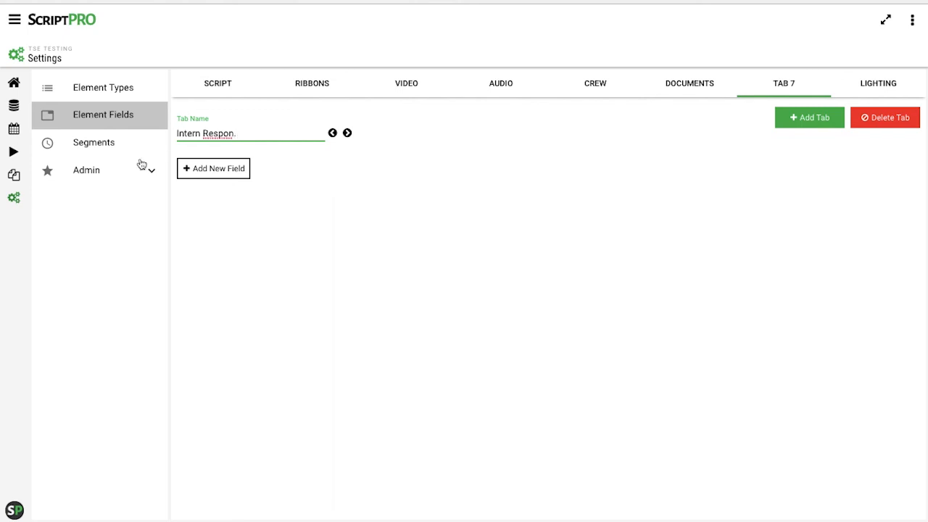
pyautogui.click(216, 170)
pyautogui.click(775, 93)
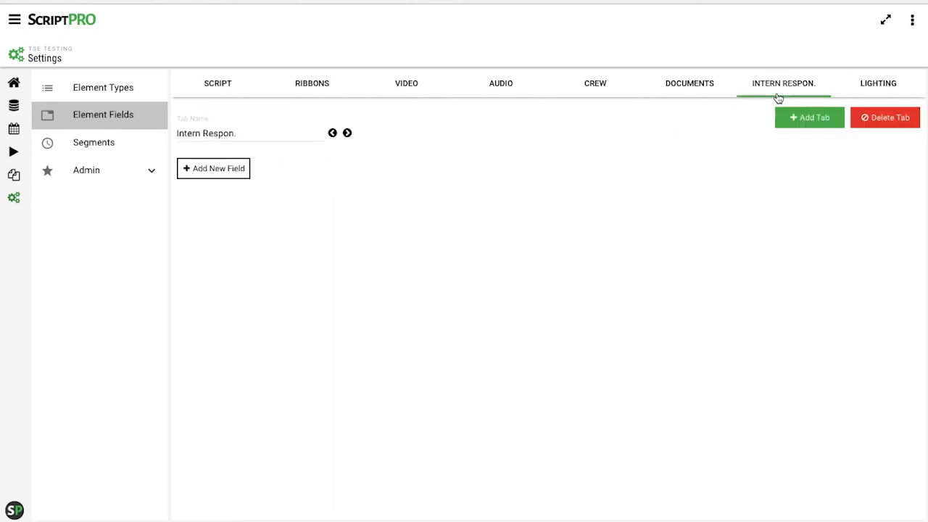
# Add a new field to the Intern Respon. tab and name it with the intern's first name.
pyautogui.click(235, 176)
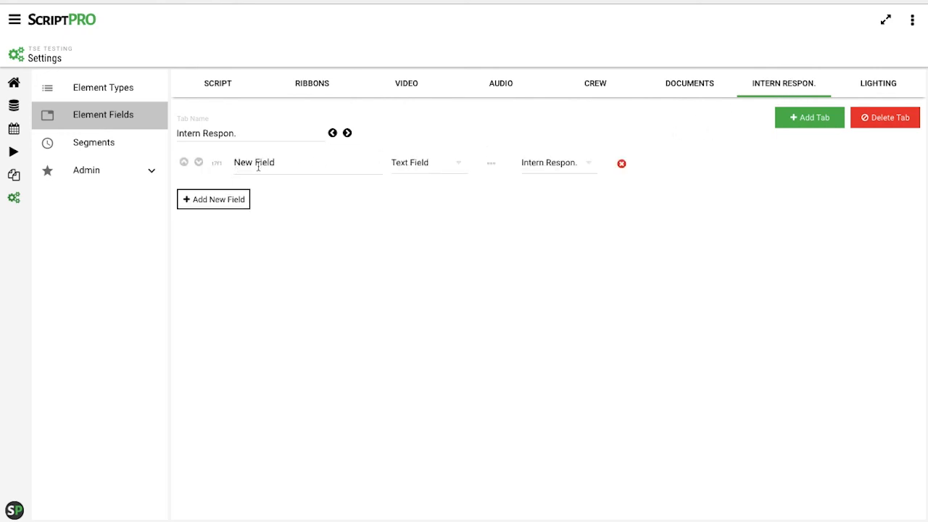
pyautogui.moveTo(283, 162); pyautogui.dragTo(227, 164)
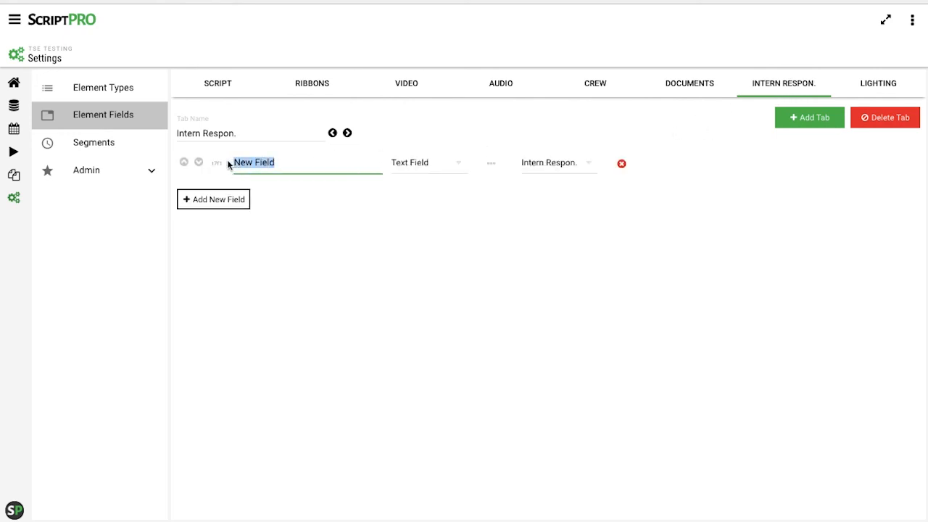
pyautogui.write('Joe')
# Delete the Intern Respon. tab from the element fields.
pyautogui.click(786, 92)
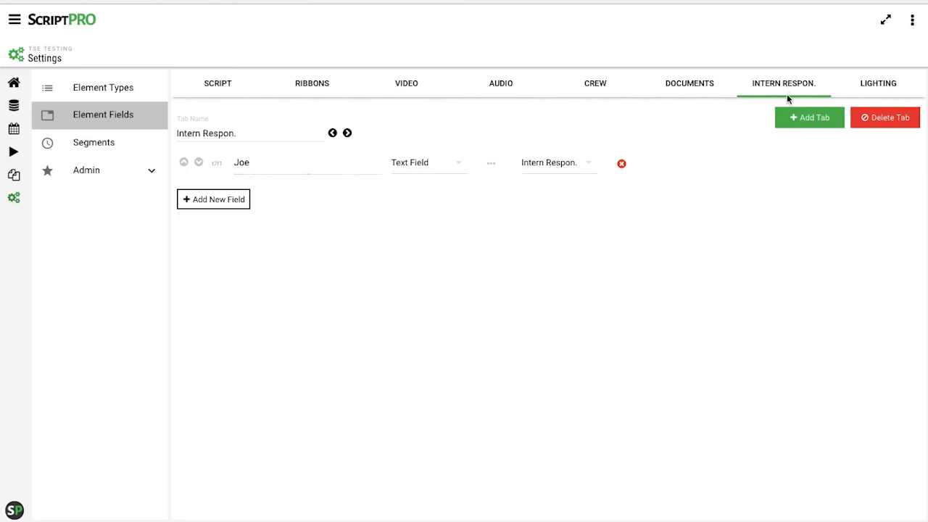
pyautogui.click(886, 119)
pyautogui.click(822, 163)
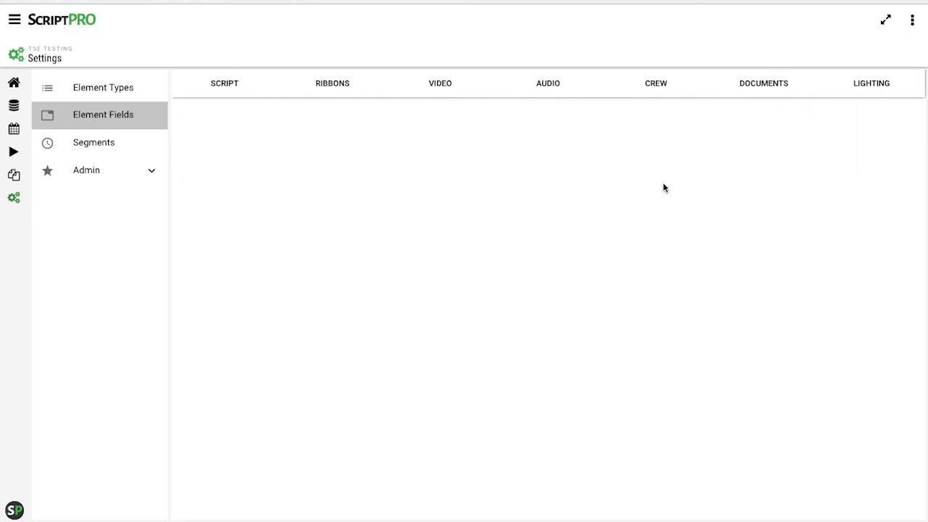
# Examine the Pre Game and In Game segments, including the duration and options of Season Ticket Holder Gates and Kick Off.
pyautogui.click(102, 148)
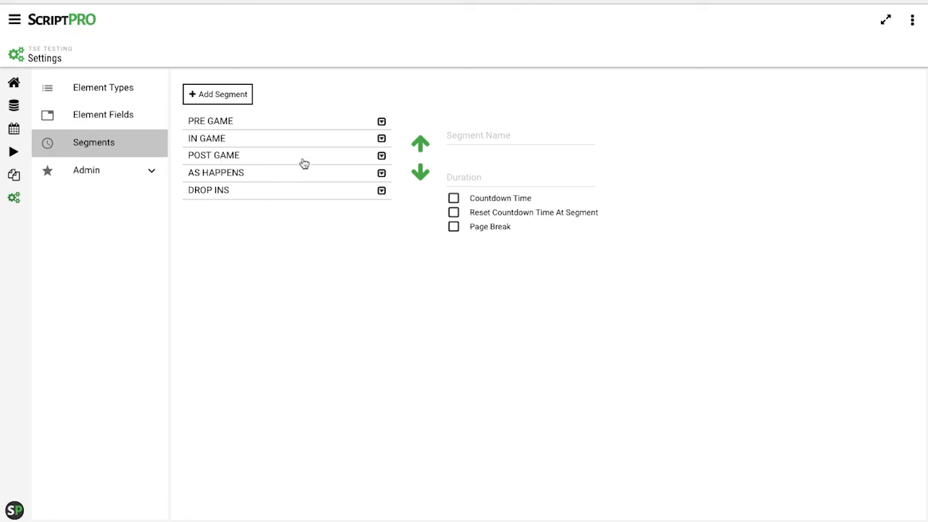
pyautogui.click(382, 122)
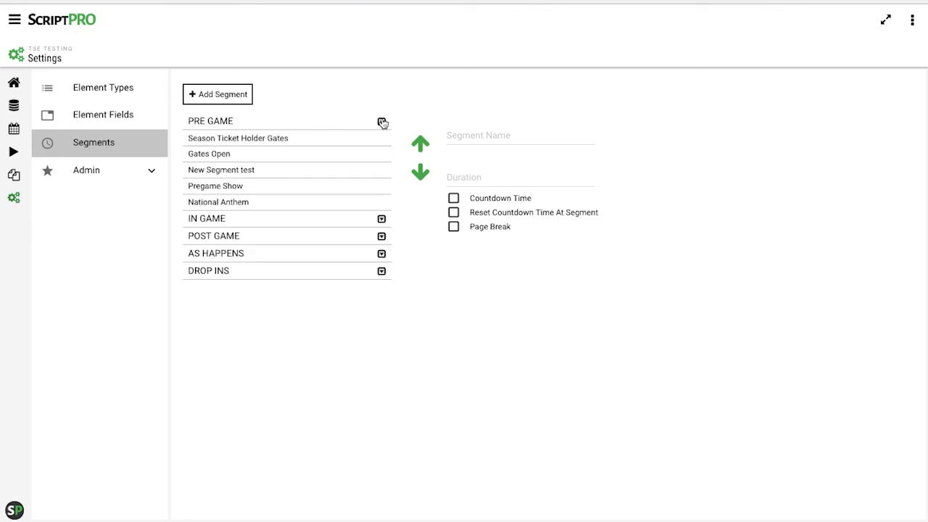
pyautogui.click(252, 142)
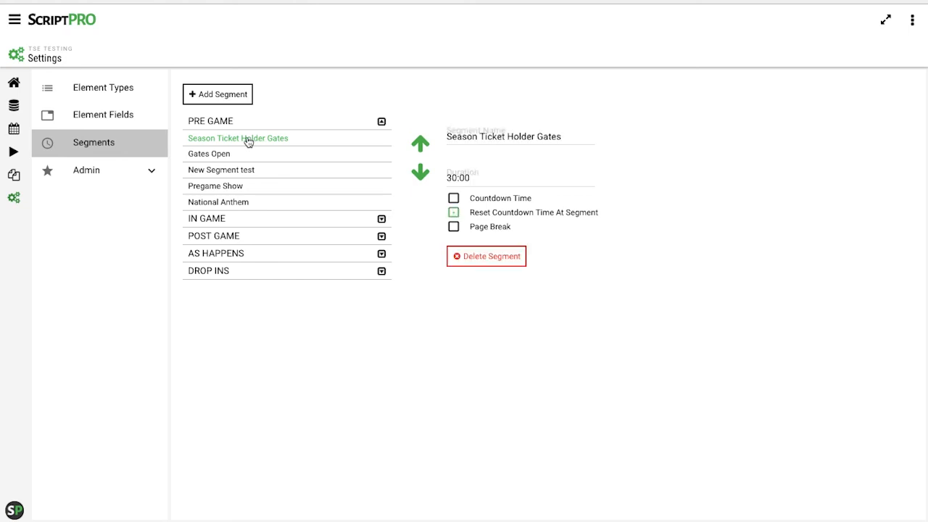
pyautogui.tripleClick(469, 179)
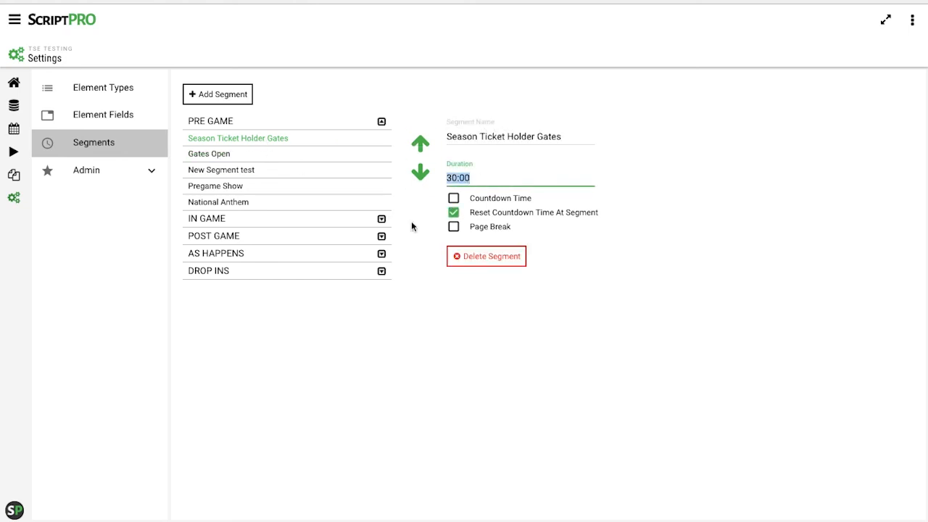
pyautogui.click(382, 220)
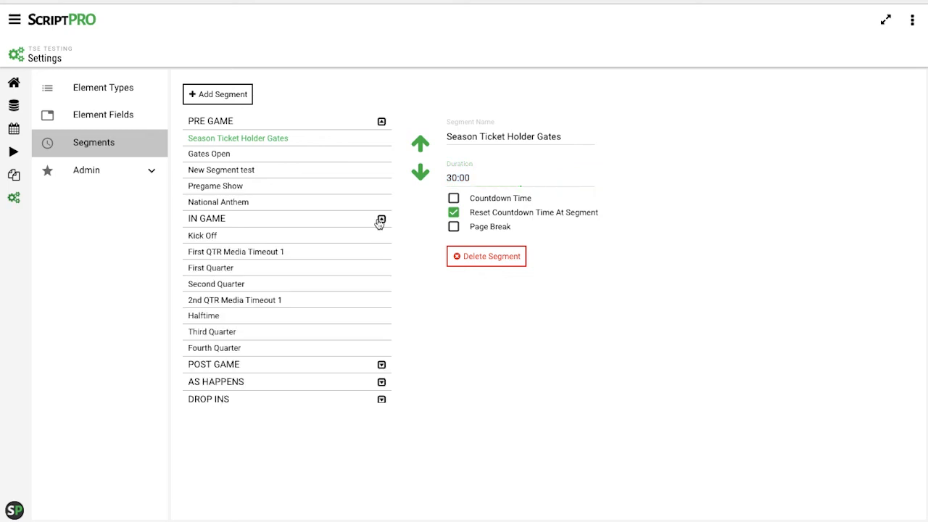
pyautogui.click(210, 237)
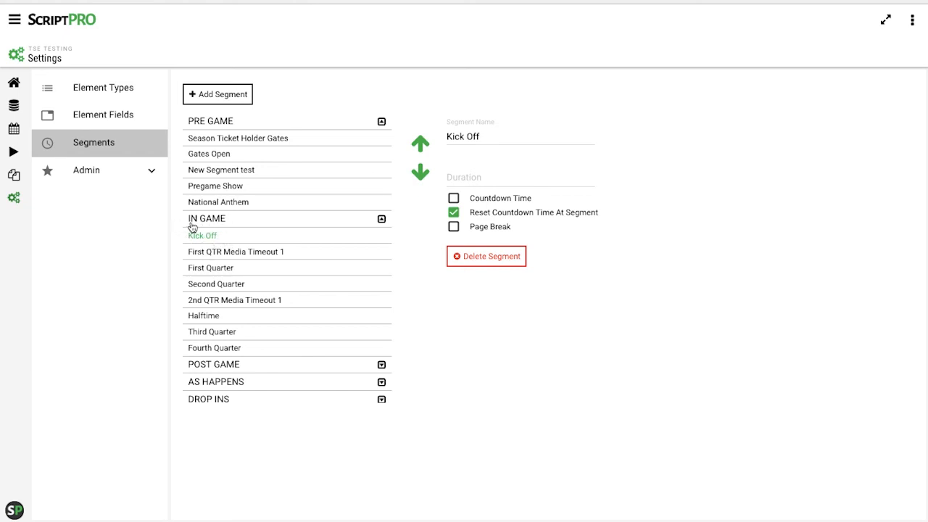
# Turn Page Break on and off again for the Season Ticket Holder Gates segment and save the settings.
pyautogui.click(382, 219)
pyautogui.click(258, 141)
pyautogui.click(471, 181)
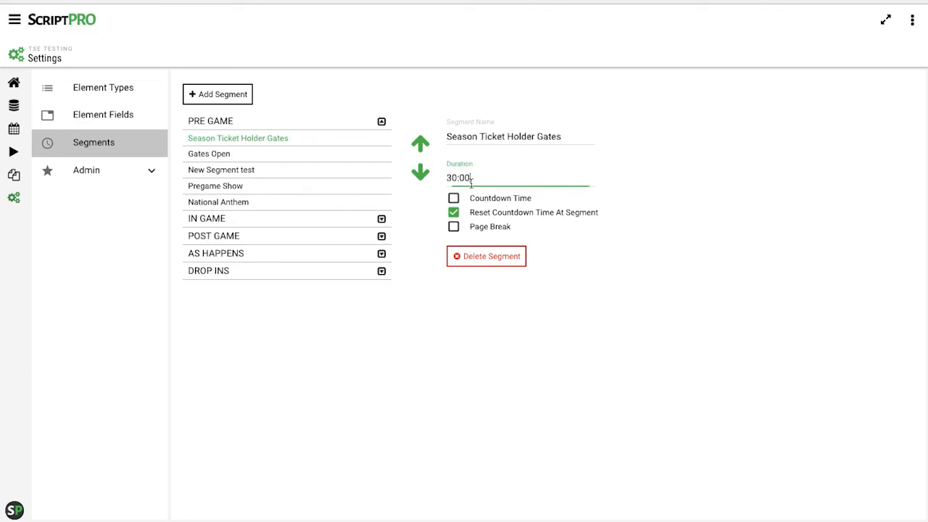
pyautogui.click(487, 229)
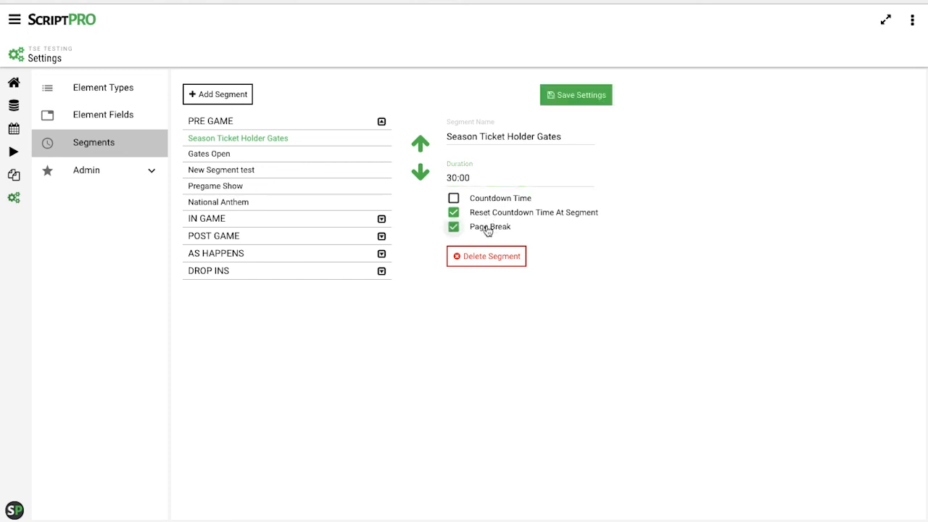
pyautogui.click(454, 228)
pyautogui.click(580, 95)
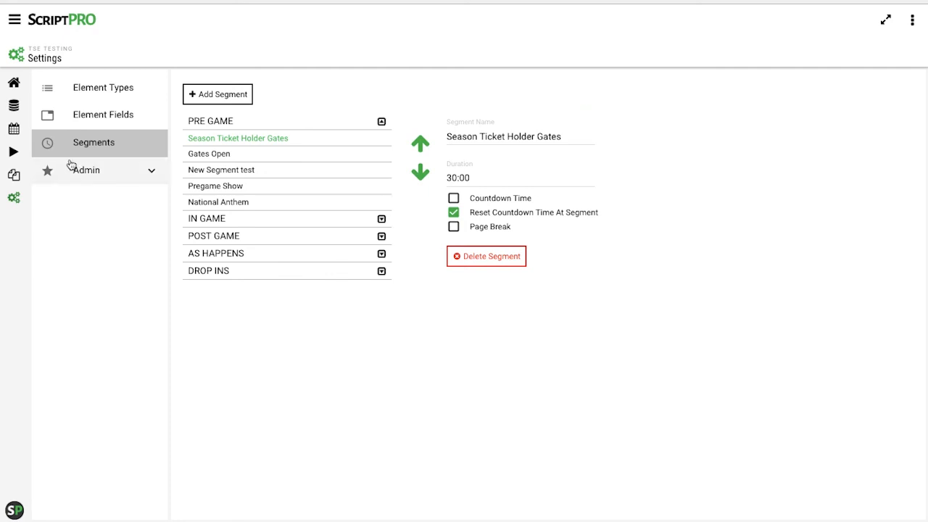